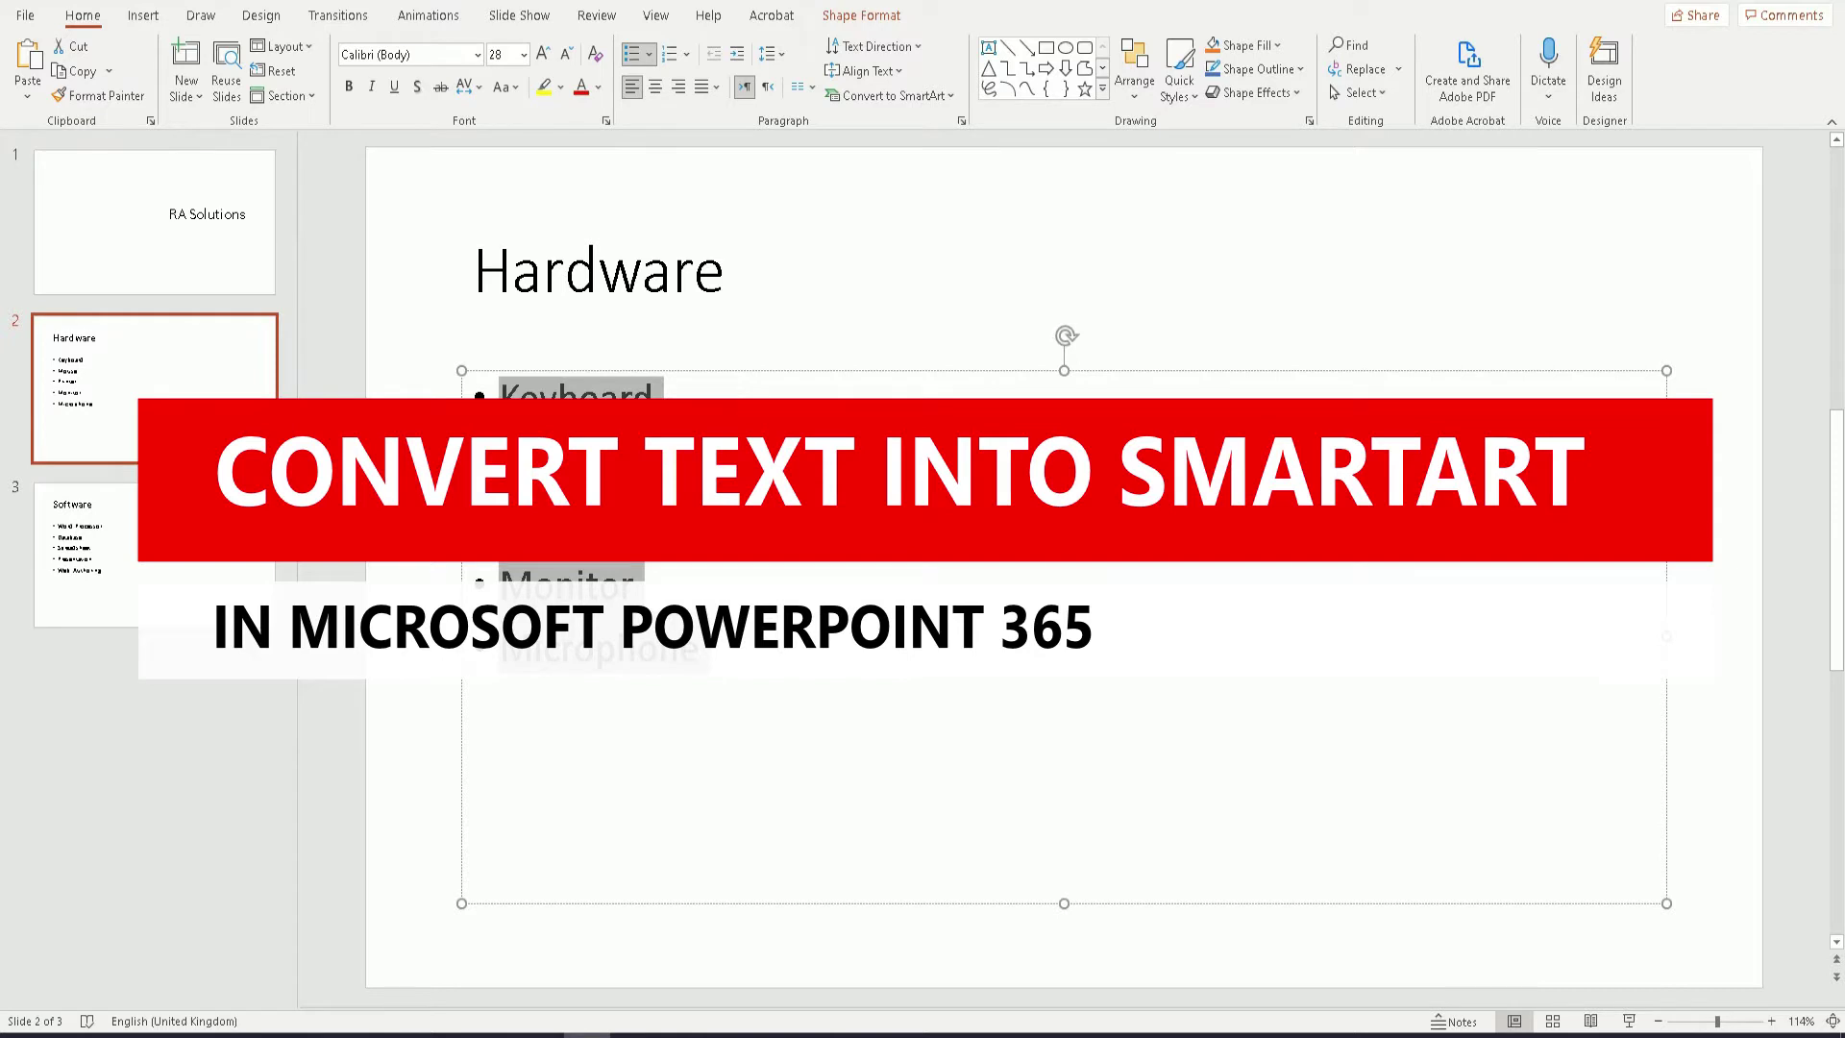
- Review the title, Hardware and Software slides and their bullet lists, returning to the Hardware slide
{"action": "left_click", "coordinate": [333, 338]}
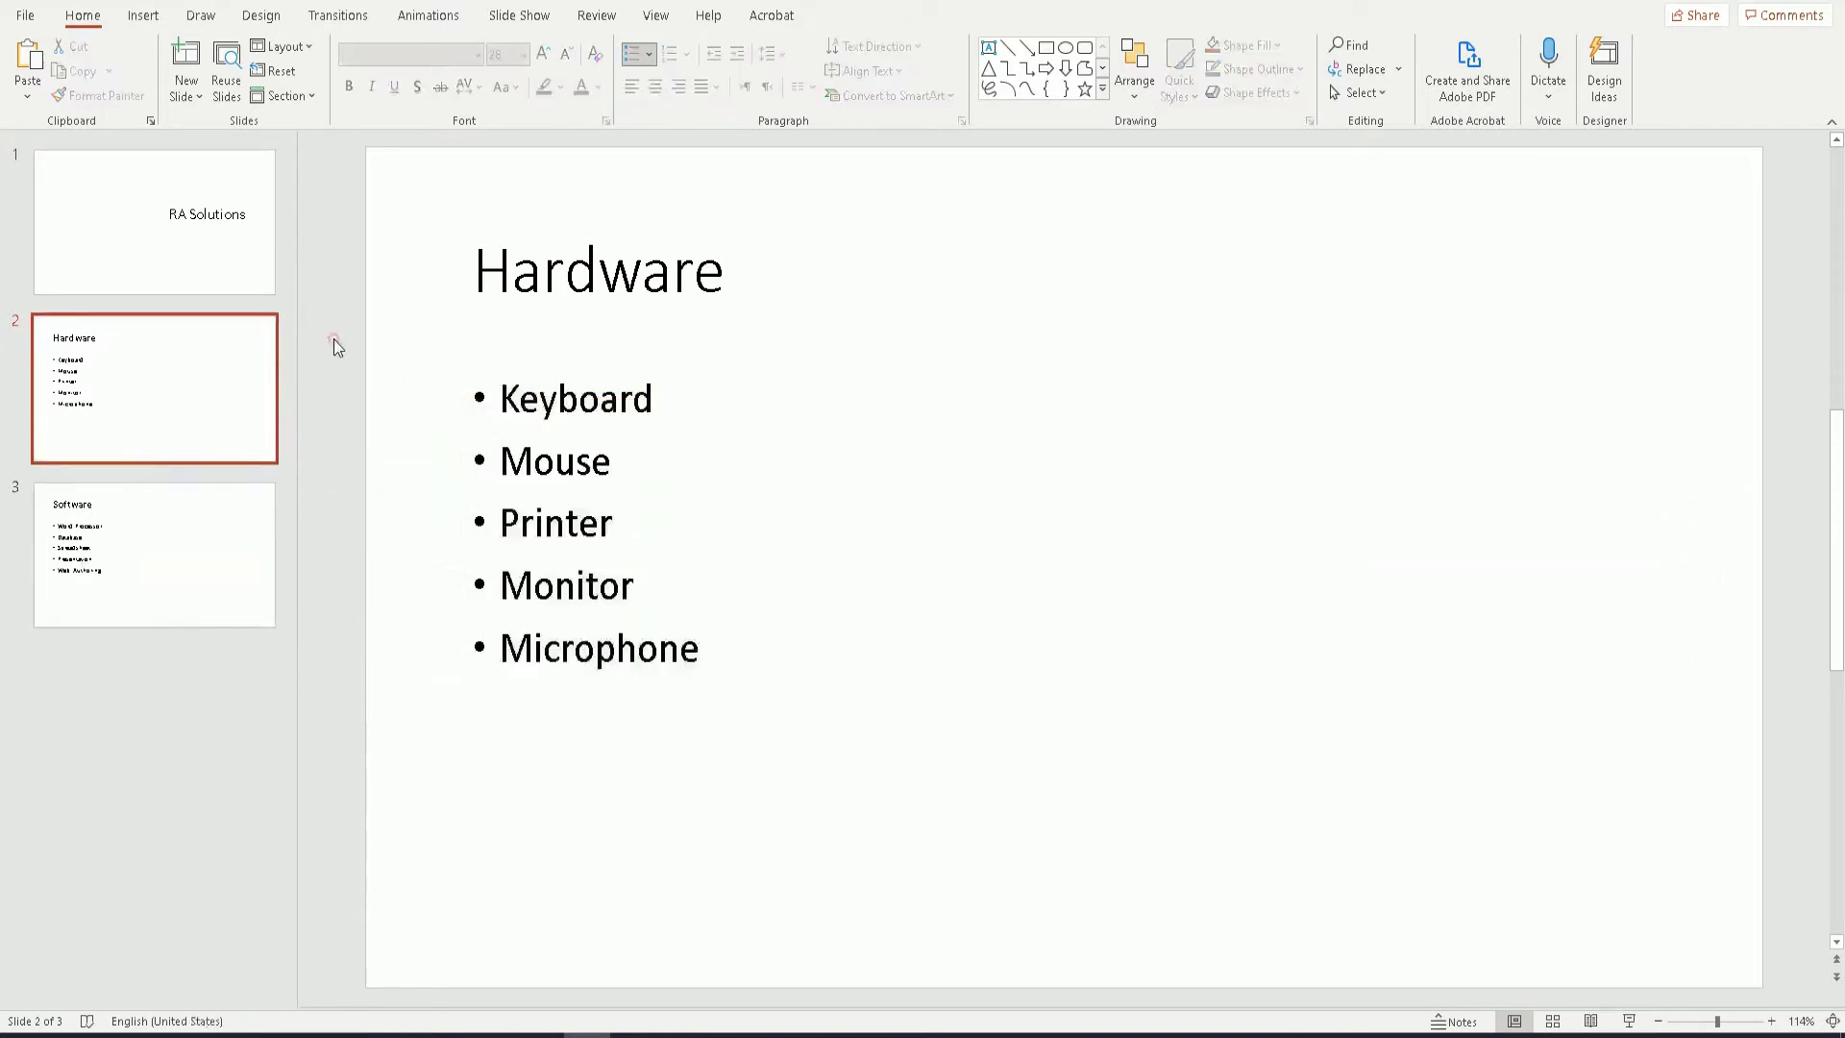
{"action": "left_click", "coordinate": [231, 227]}
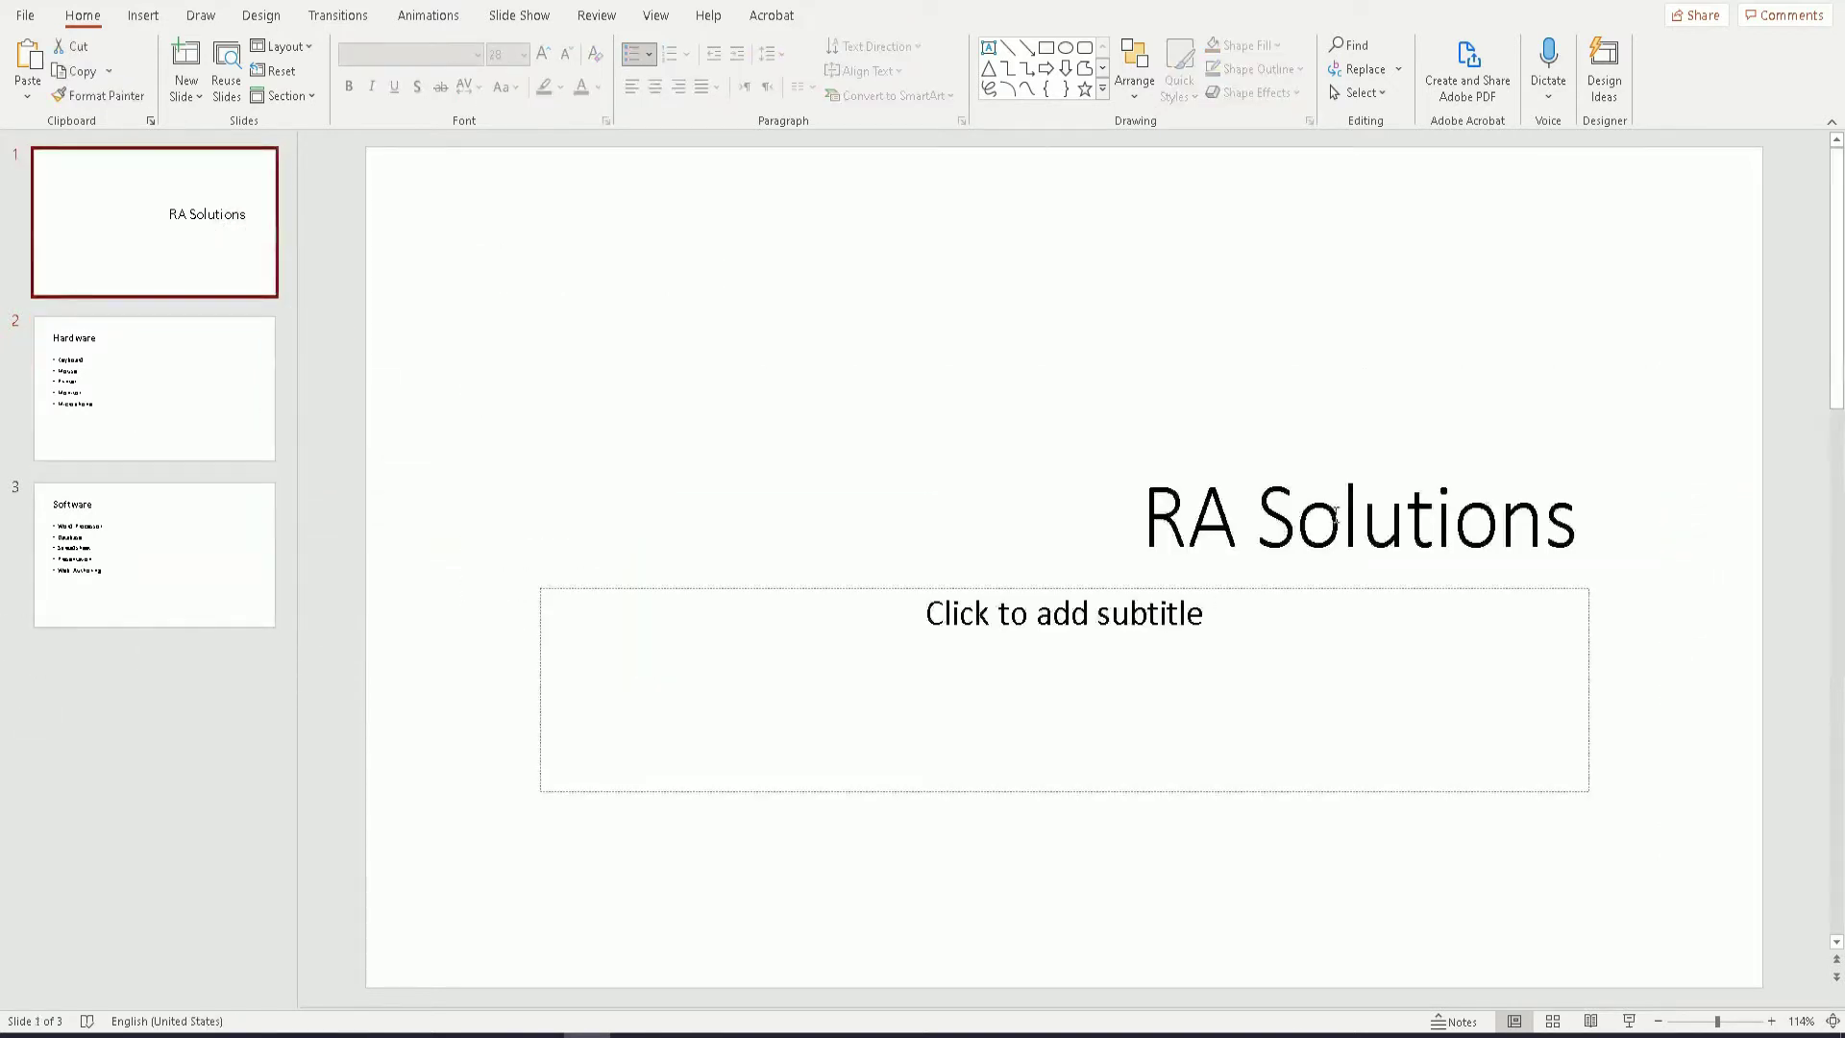
{"action": "left_click", "coordinate": [181, 373]}
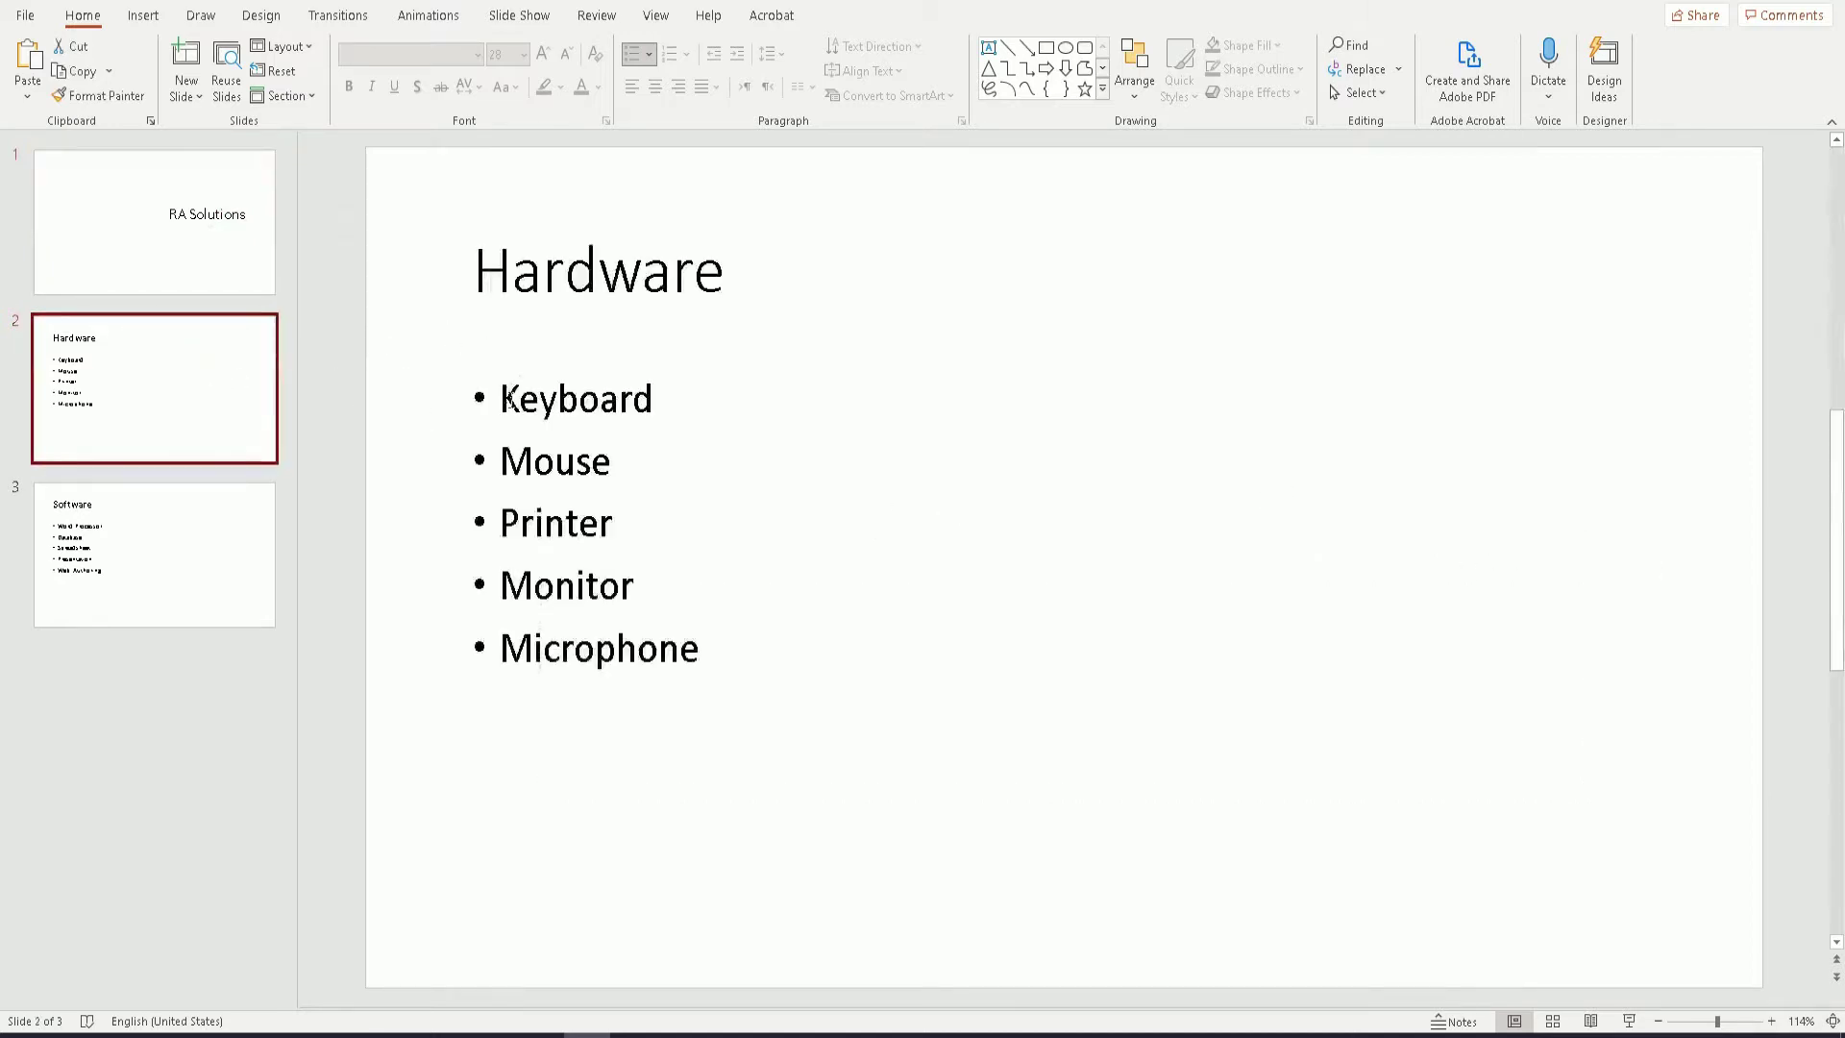
{"action": "left_click_drag", "start_coordinate": [511, 404], "coordinate": [700, 642]}
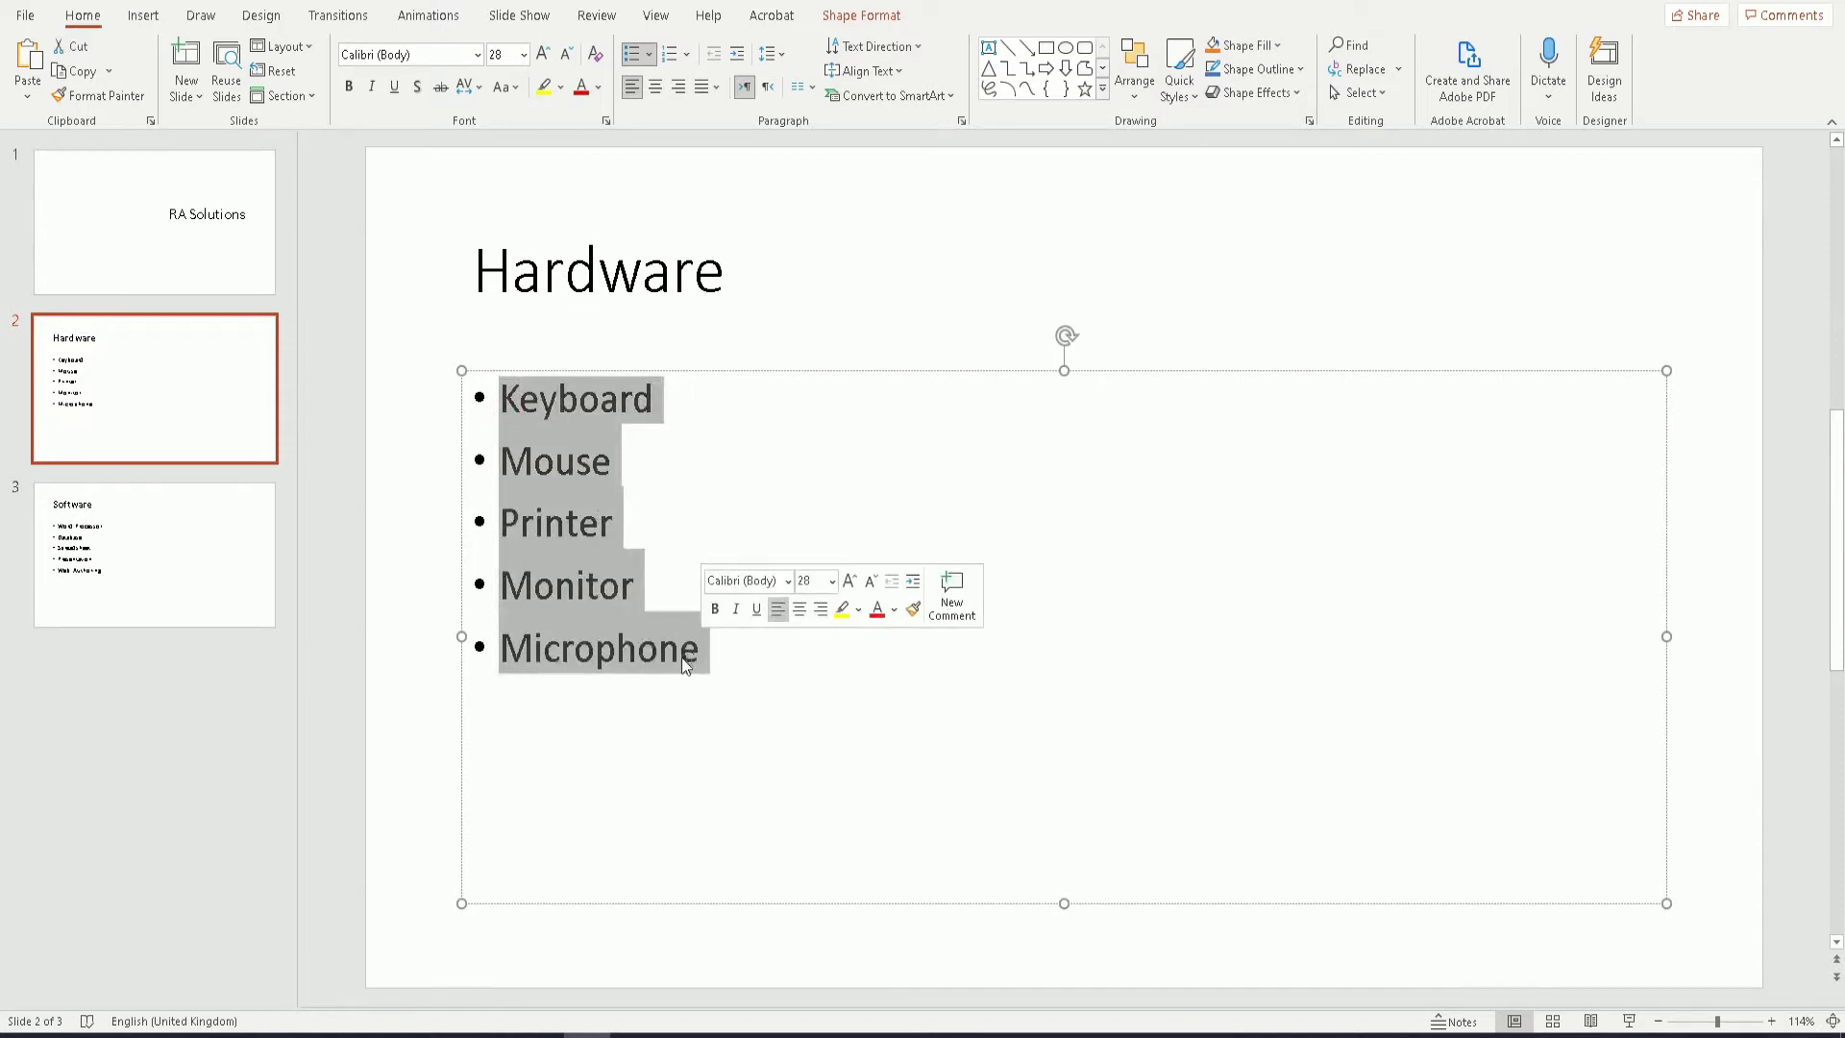
{"action": "left_click", "coordinate": [682, 657]}
{"action": "left_click", "coordinate": [165, 568]}
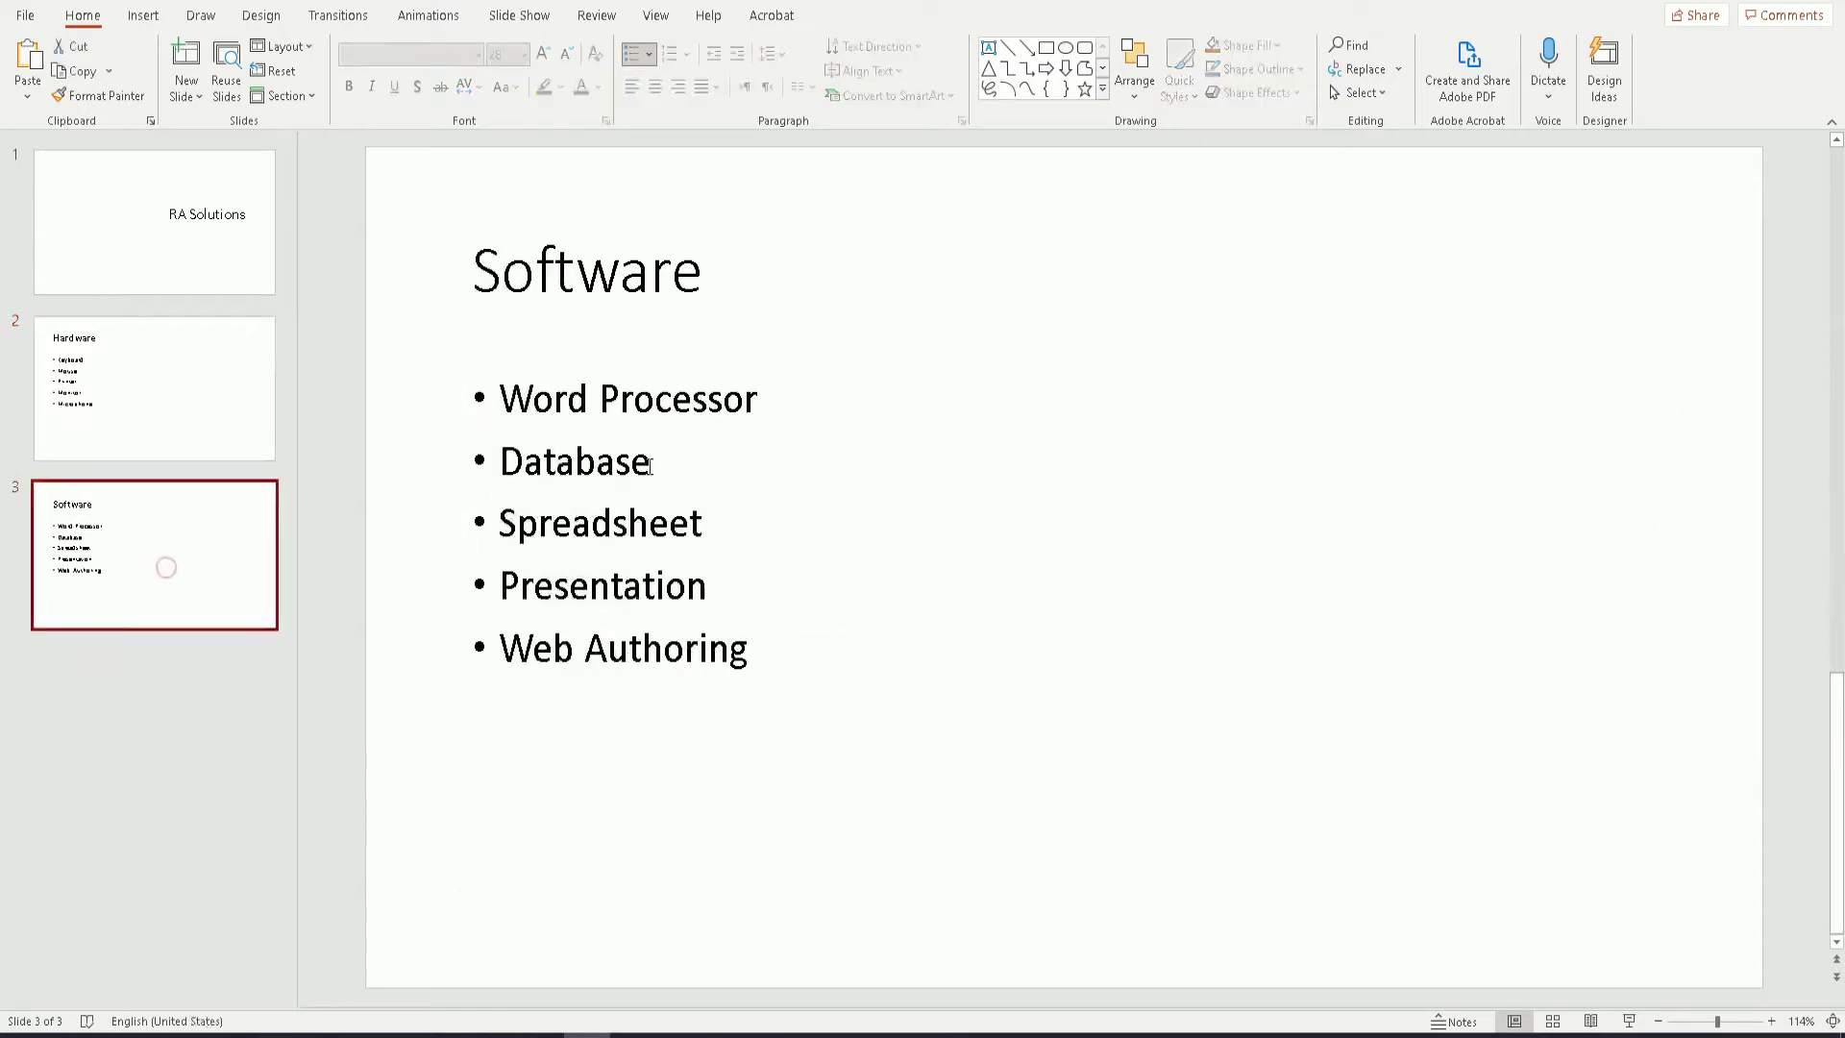
{"action": "left_click_drag", "start_coordinate": [511, 383], "coordinate": [758, 678]}
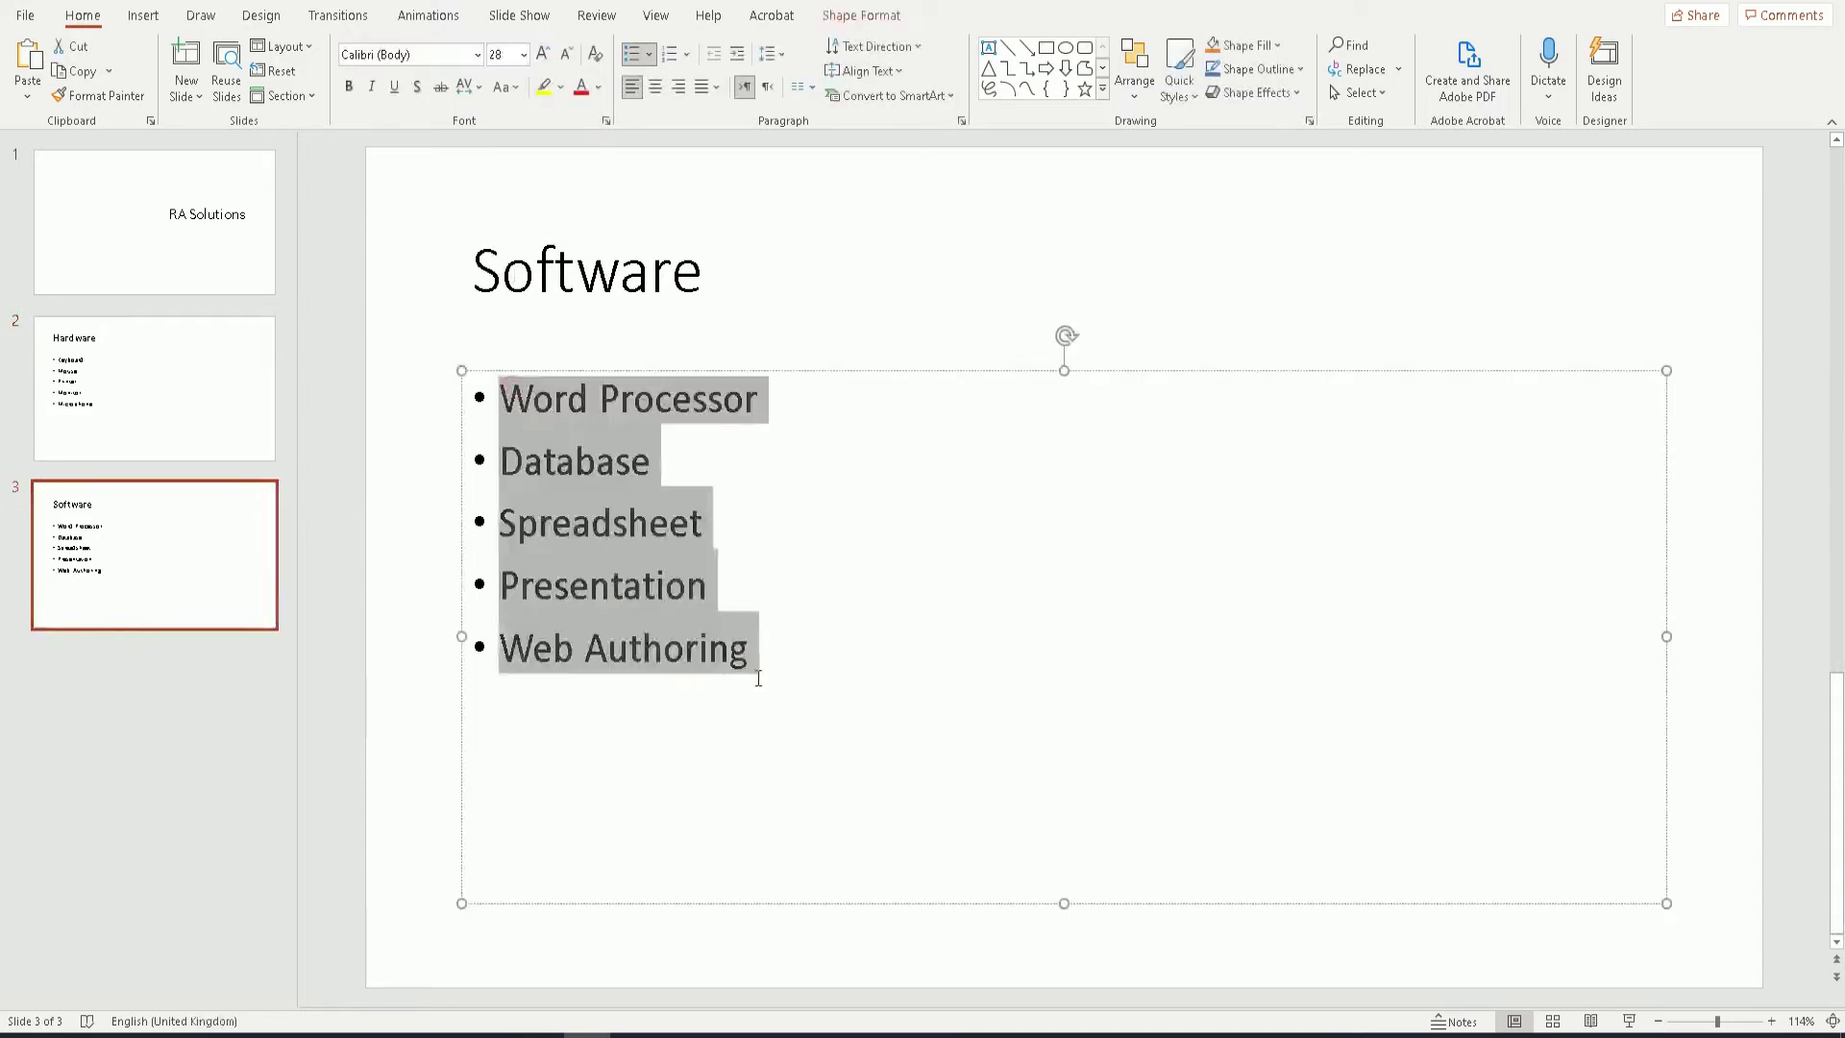
{"action": "left_click", "coordinate": [239, 400]}
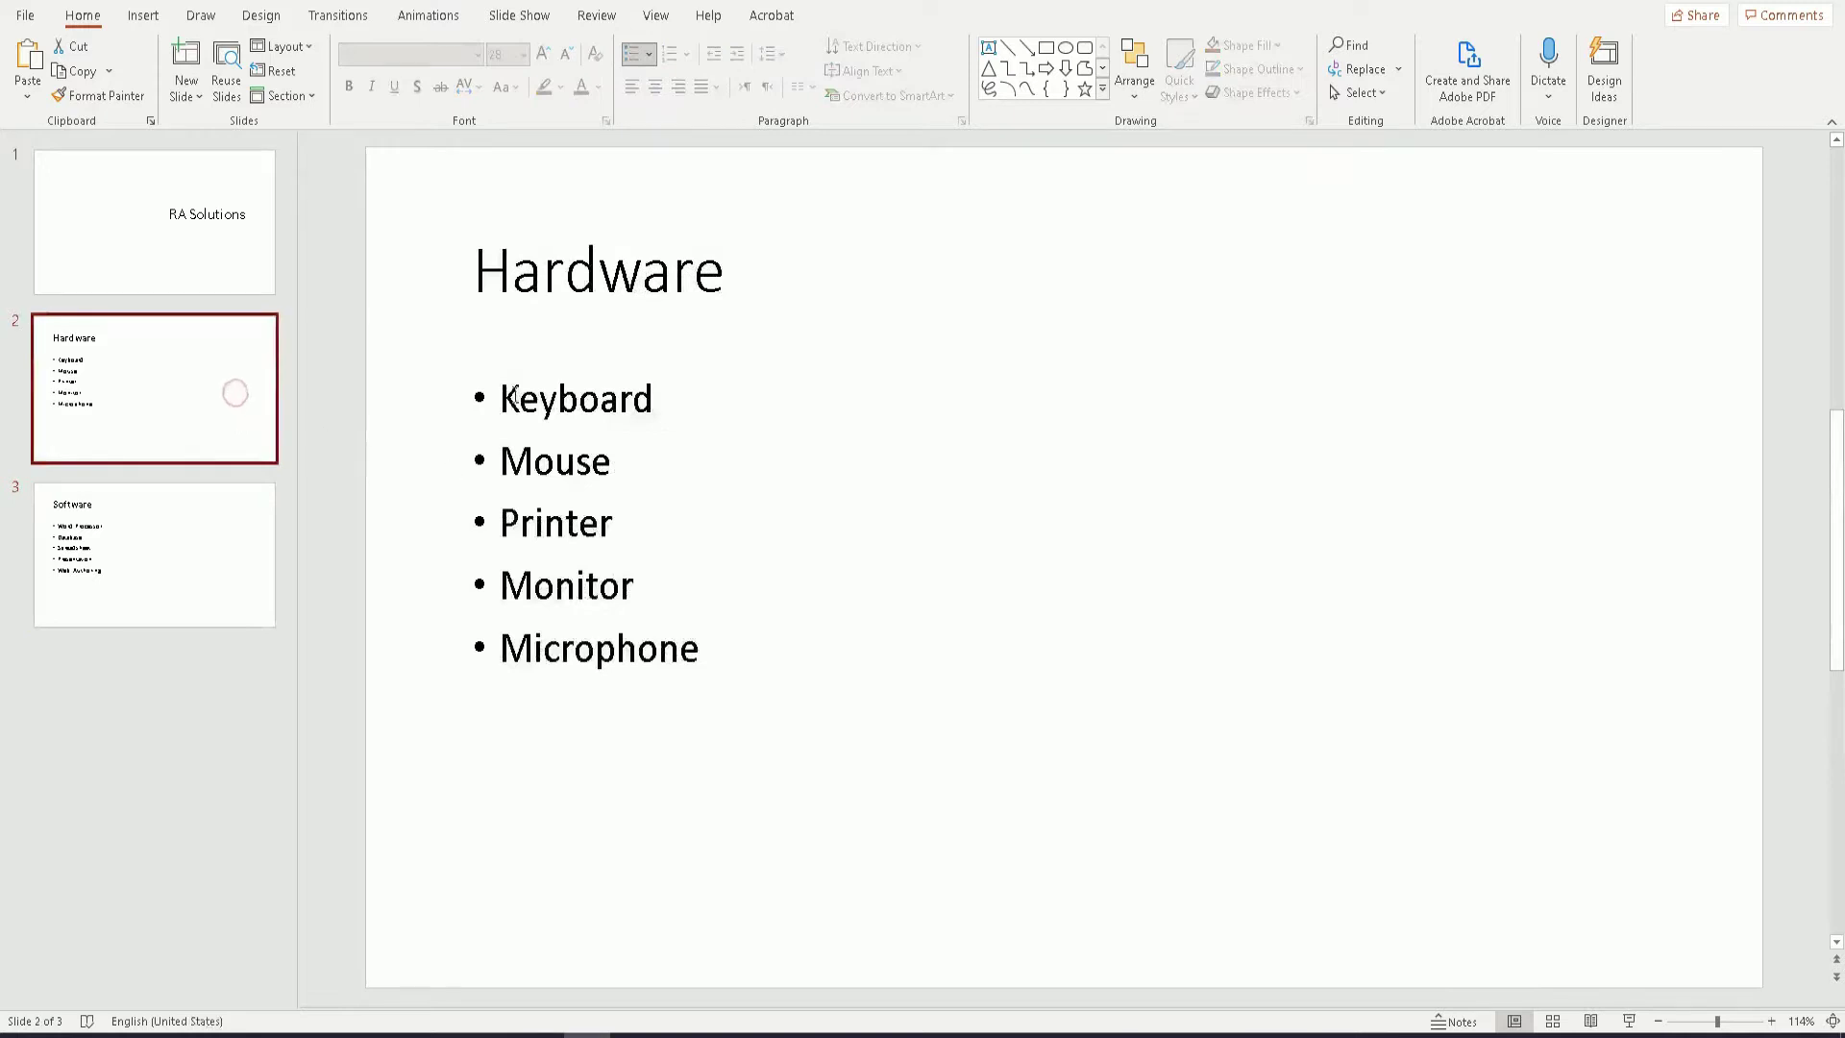
{"action": "left_click_drag", "start_coordinate": [527, 392], "coordinate": [714, 656]}
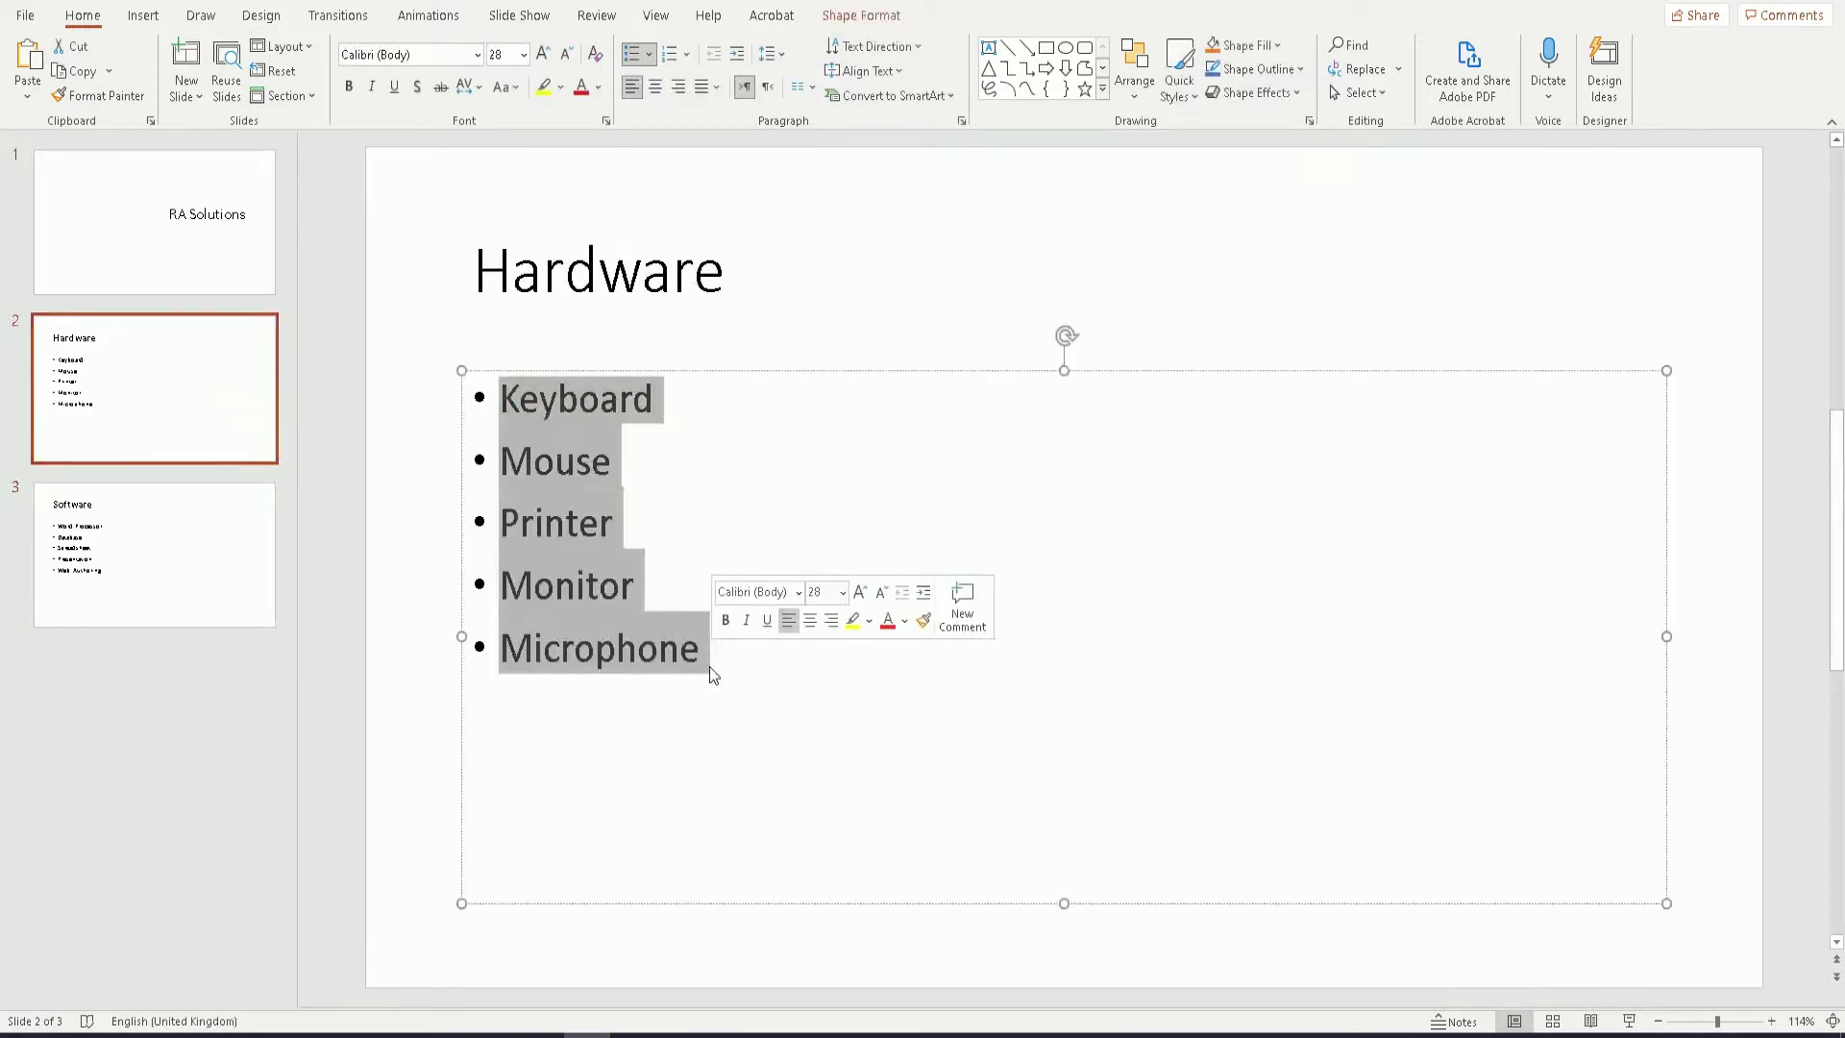
{"action": "left_click", "coordinate": [759, 658]}
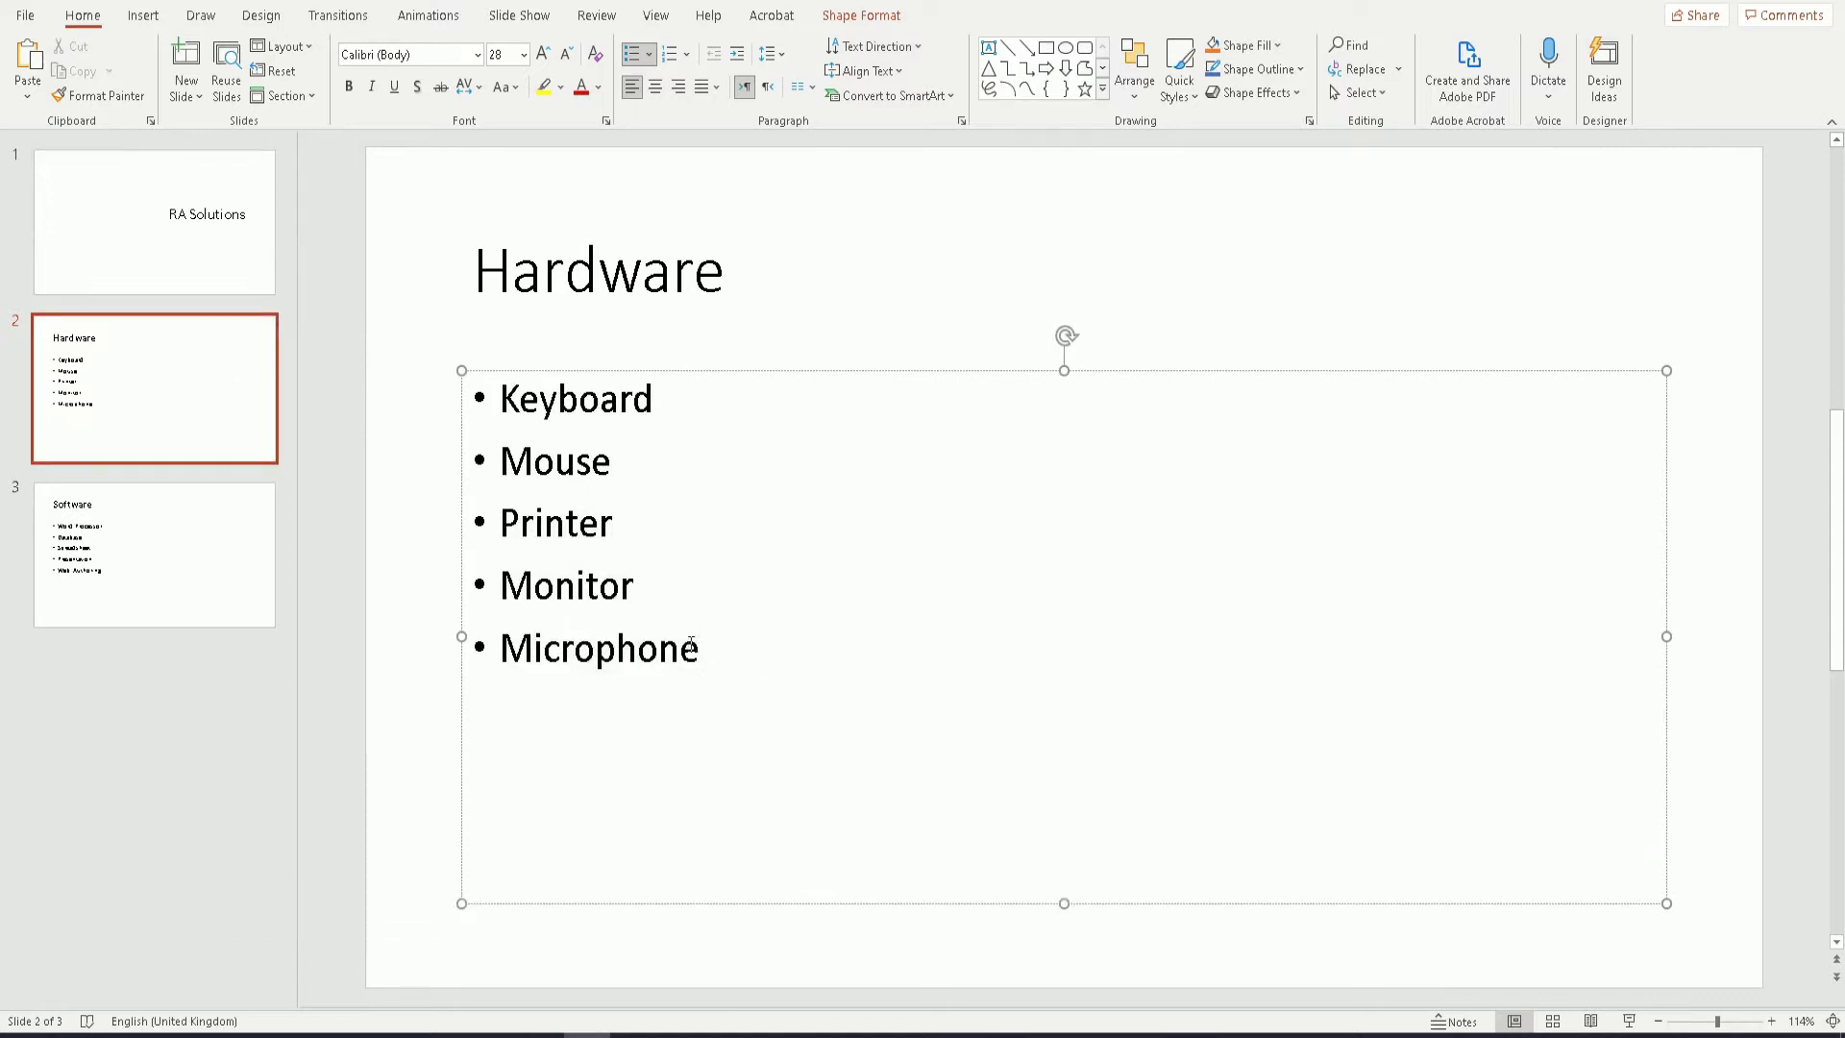
{"action": "key", "text": "shift+Up"}
{"action": "key", "text": "shift+Up"}
{"action": "key", "text": "shift+Up"}
{"action": "key", "text": "shift+Up"}
{"action": "key", "text": "shift+Up"}
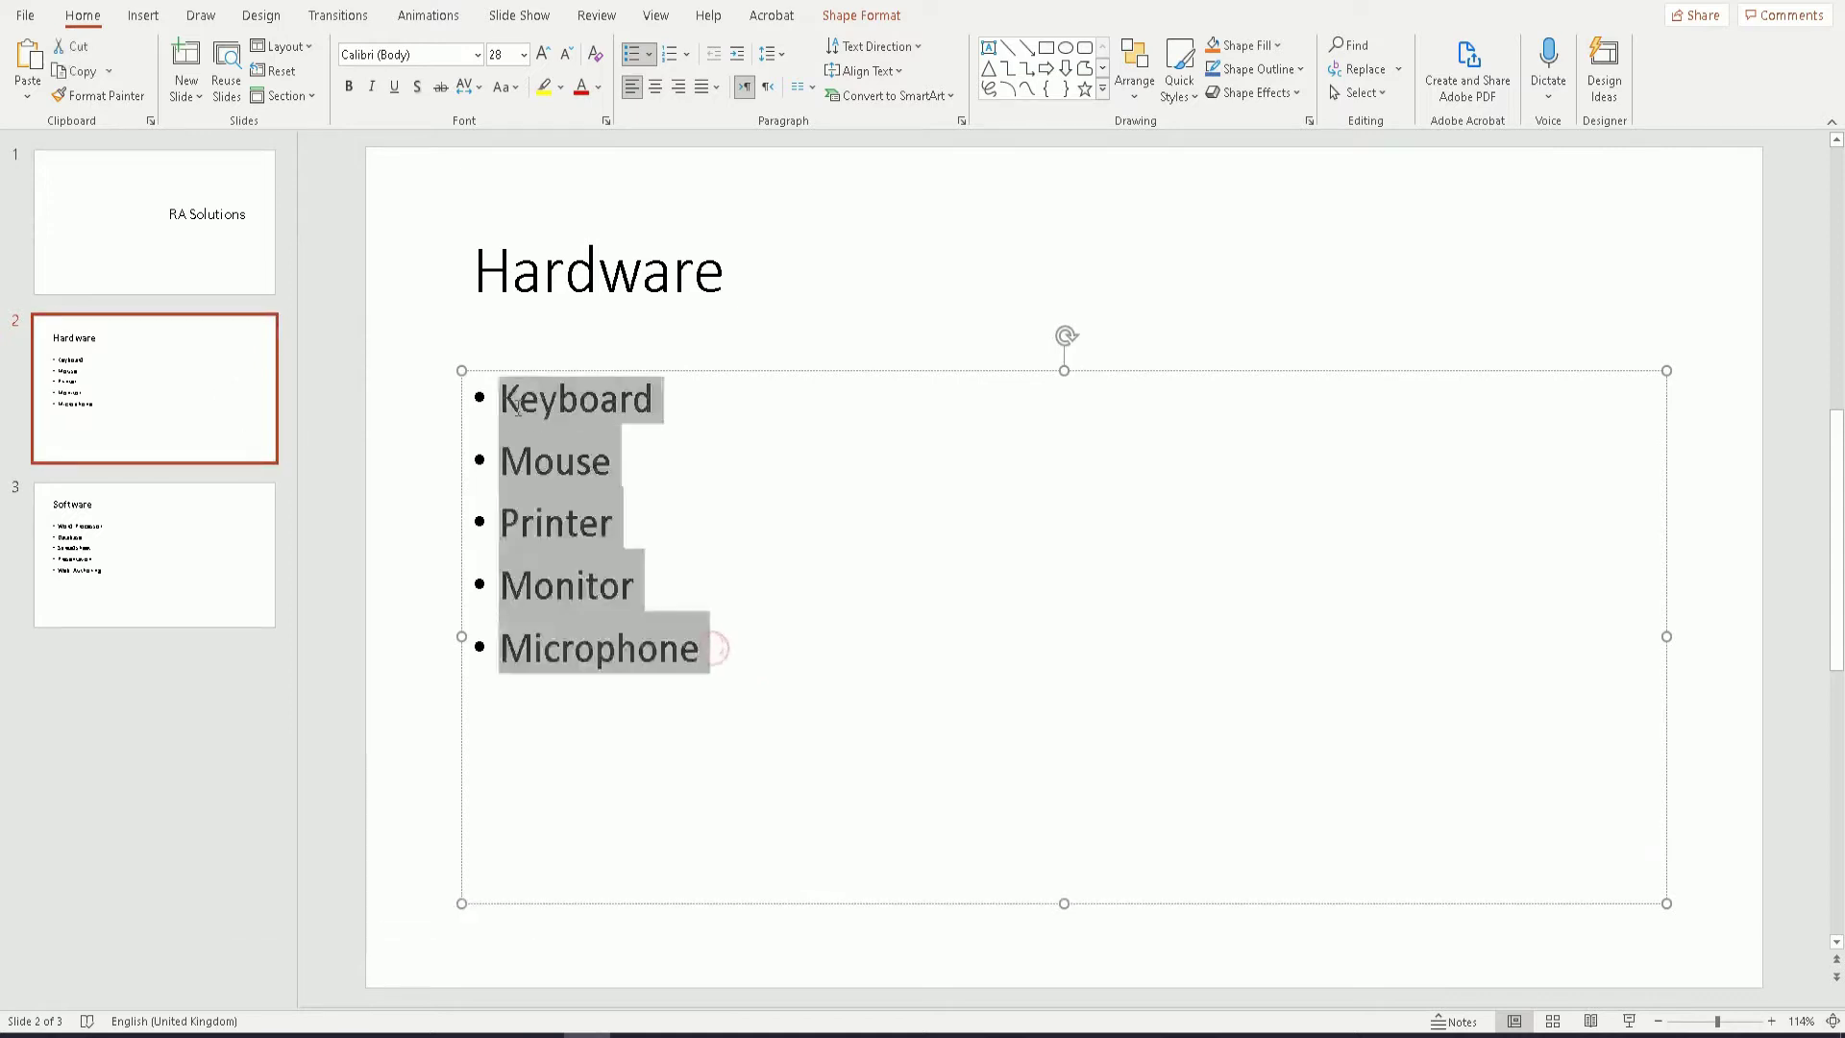
{"action": "key", "text": "shift+Down"}
{"action": "key", "text": "shift+Down"}
{"action": "key", "text": "shift+Down"}
{"action": "key", "text": "shift+Down"}
{"action": "left_click", "coordinate": [715, 650]}
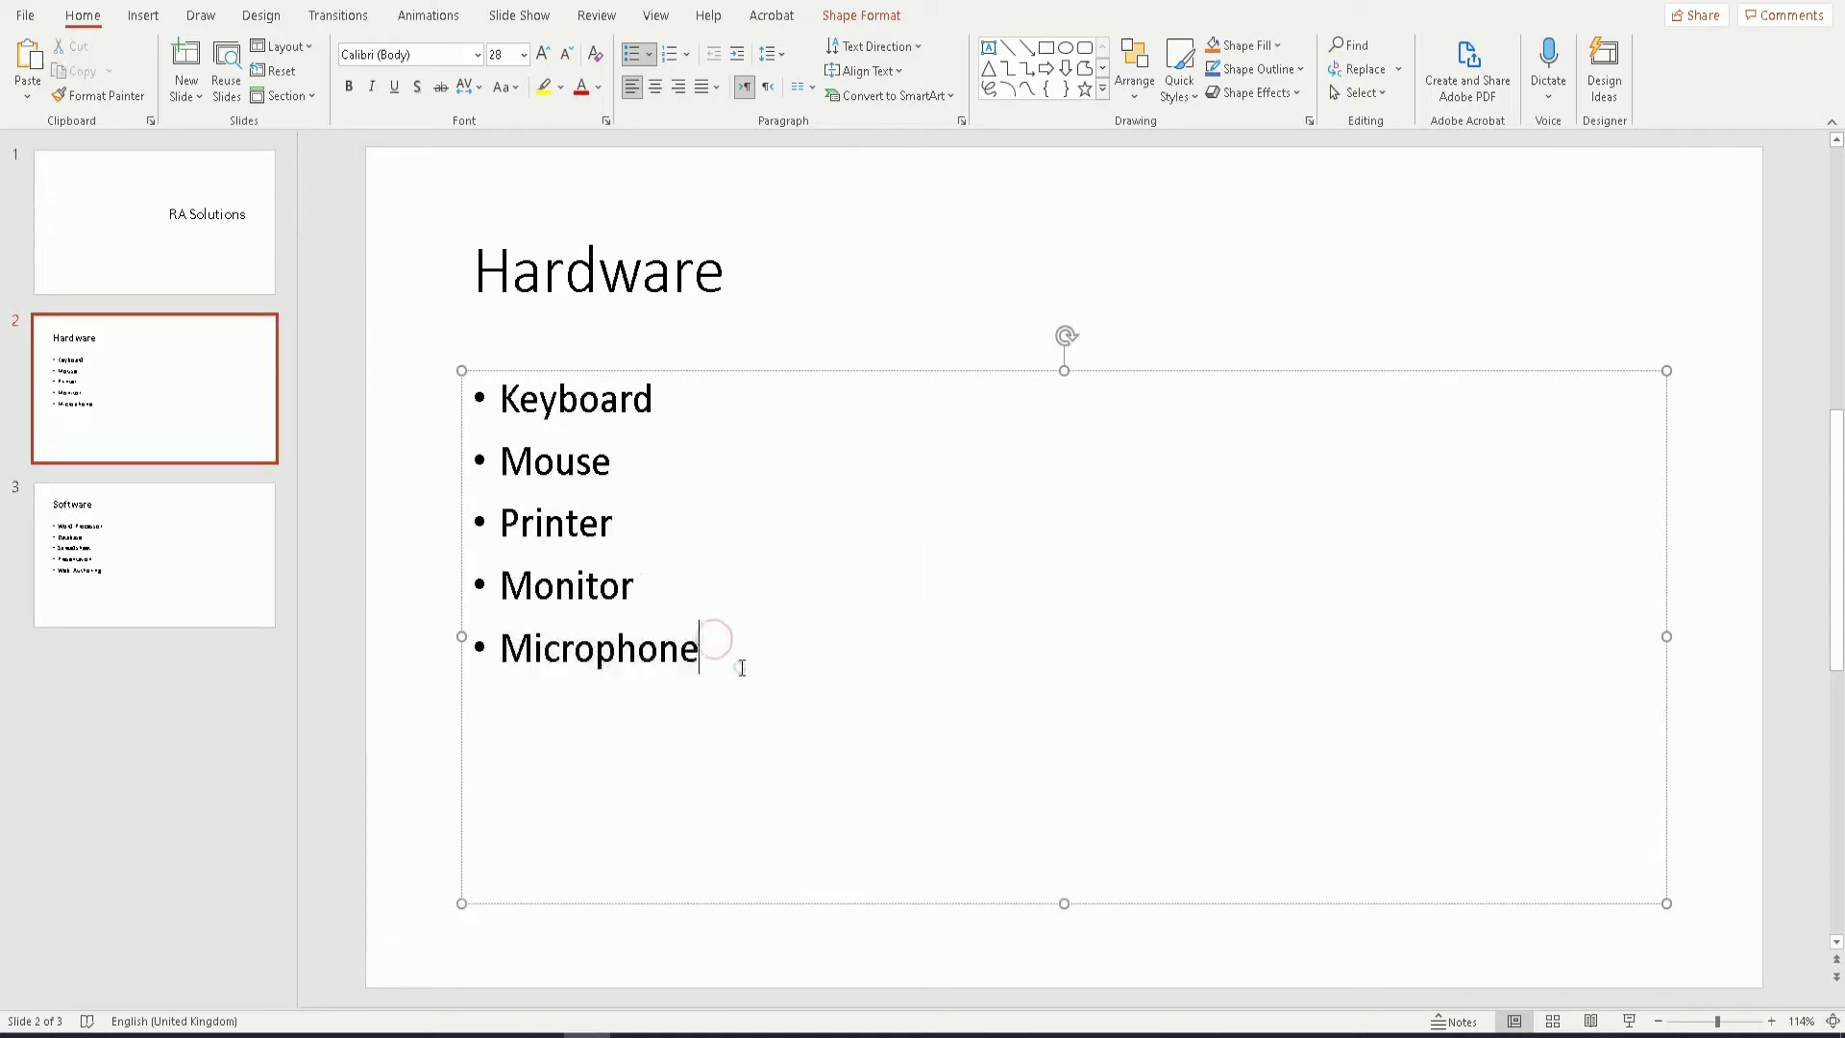
- Convert all five bullets on the Hardware slide, from Keyboard to Microphone, into a Vertical Picture Accent List SmartArt graphic
{"action": "left_click_drag", "start_coordinate": [737, 659], "coordinate": [522, 410]}
{"action": "left_click", "coordinate": [695, 644]}
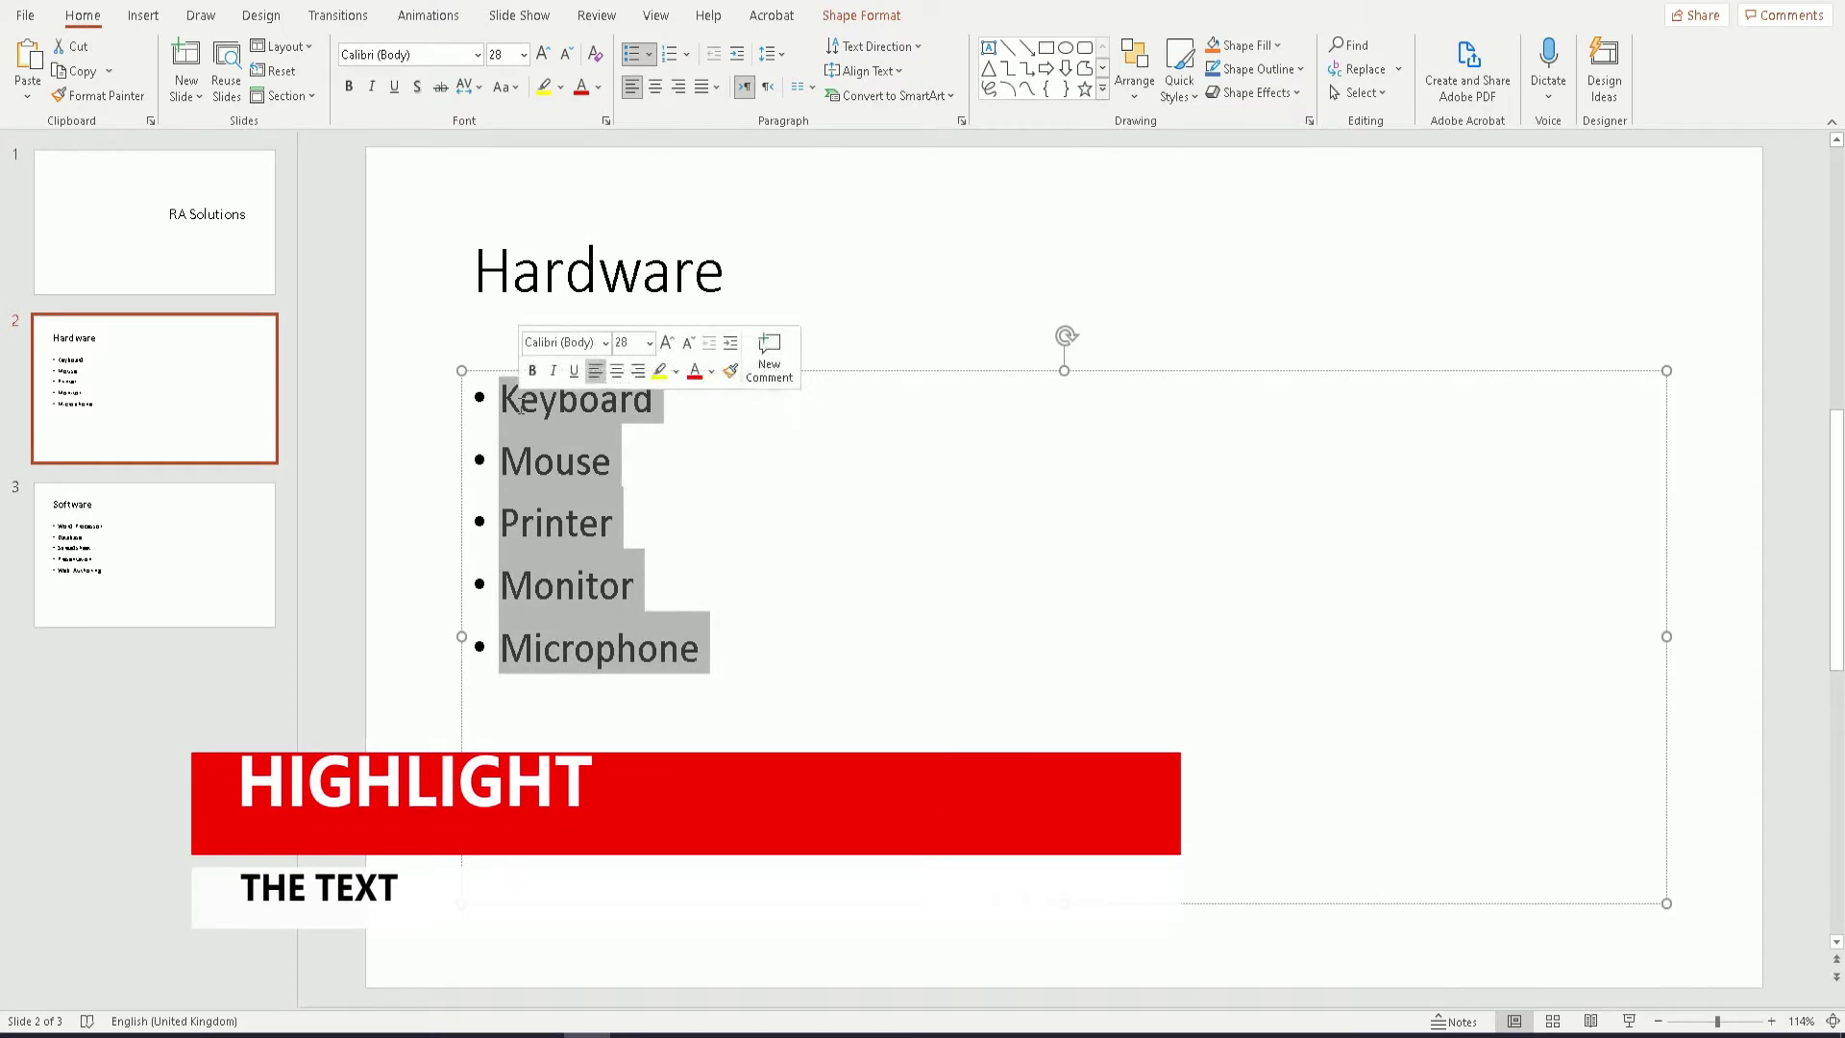
{"action": "right_click", "coordinate": [522, 409]}
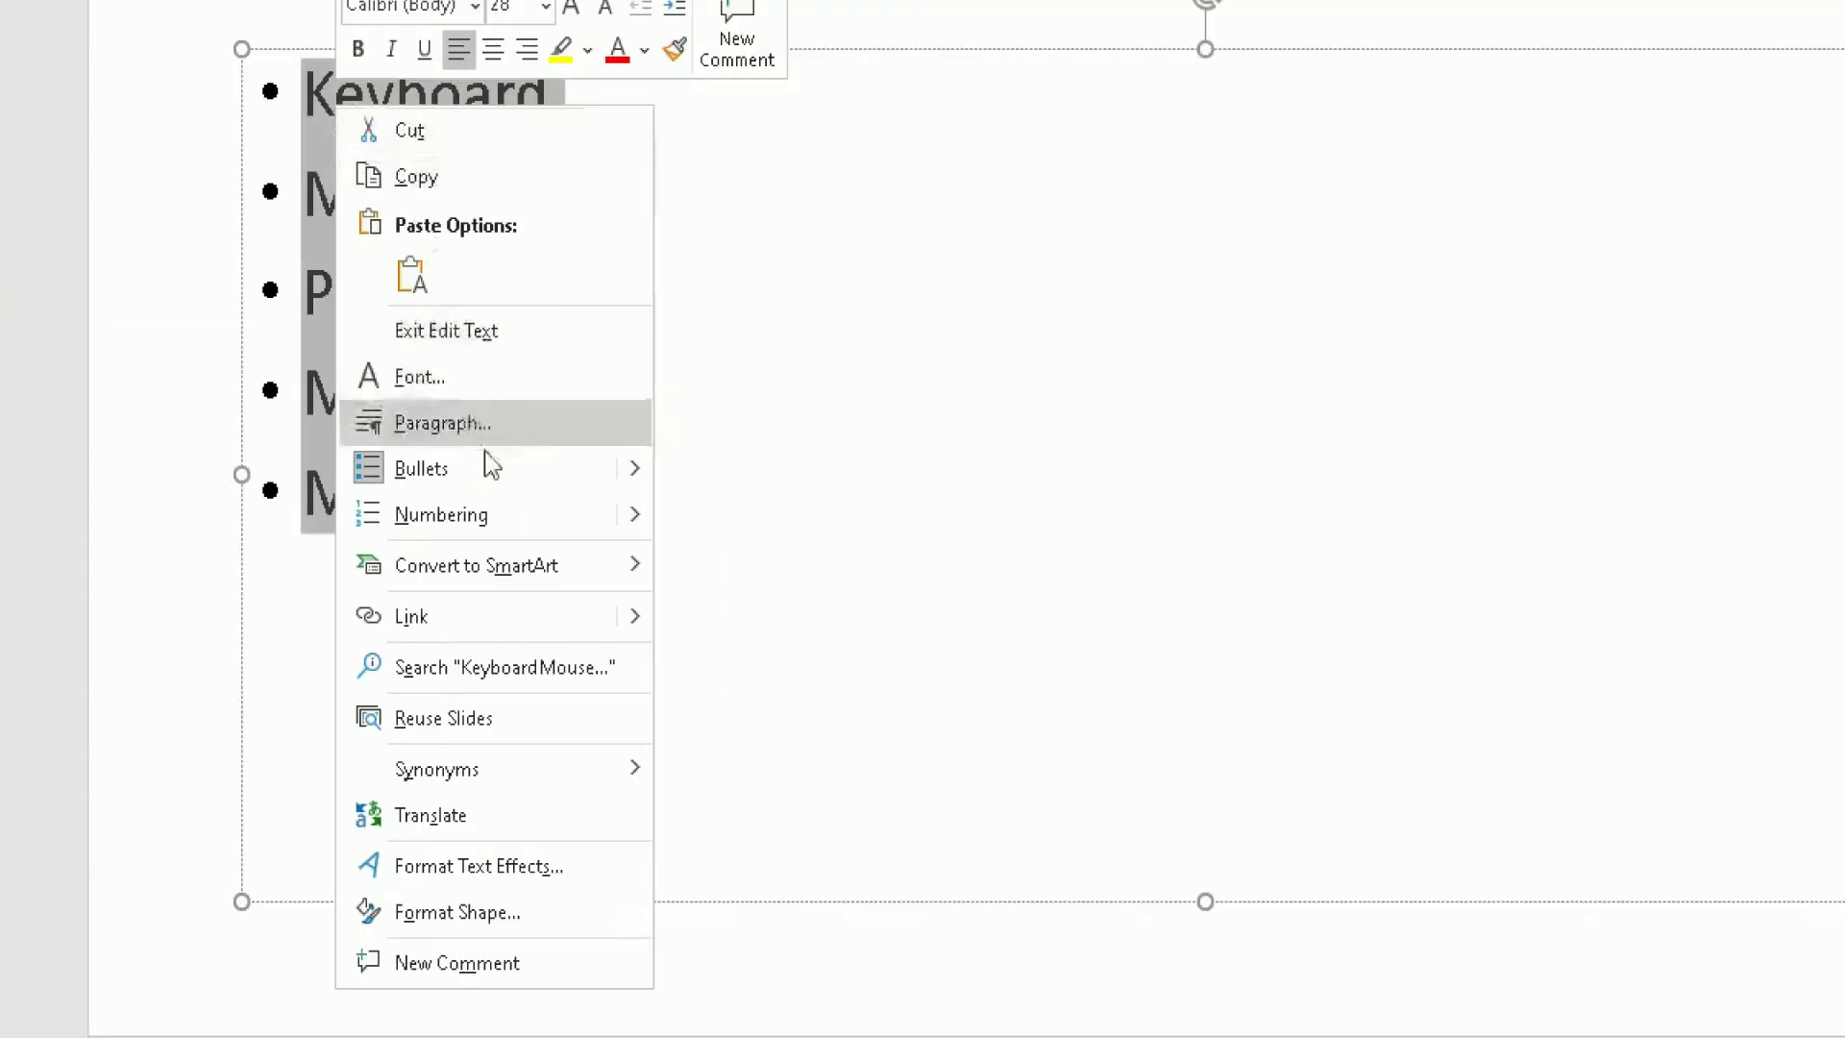
{"action": "mouse_move", "coordinate": [508, 562]}
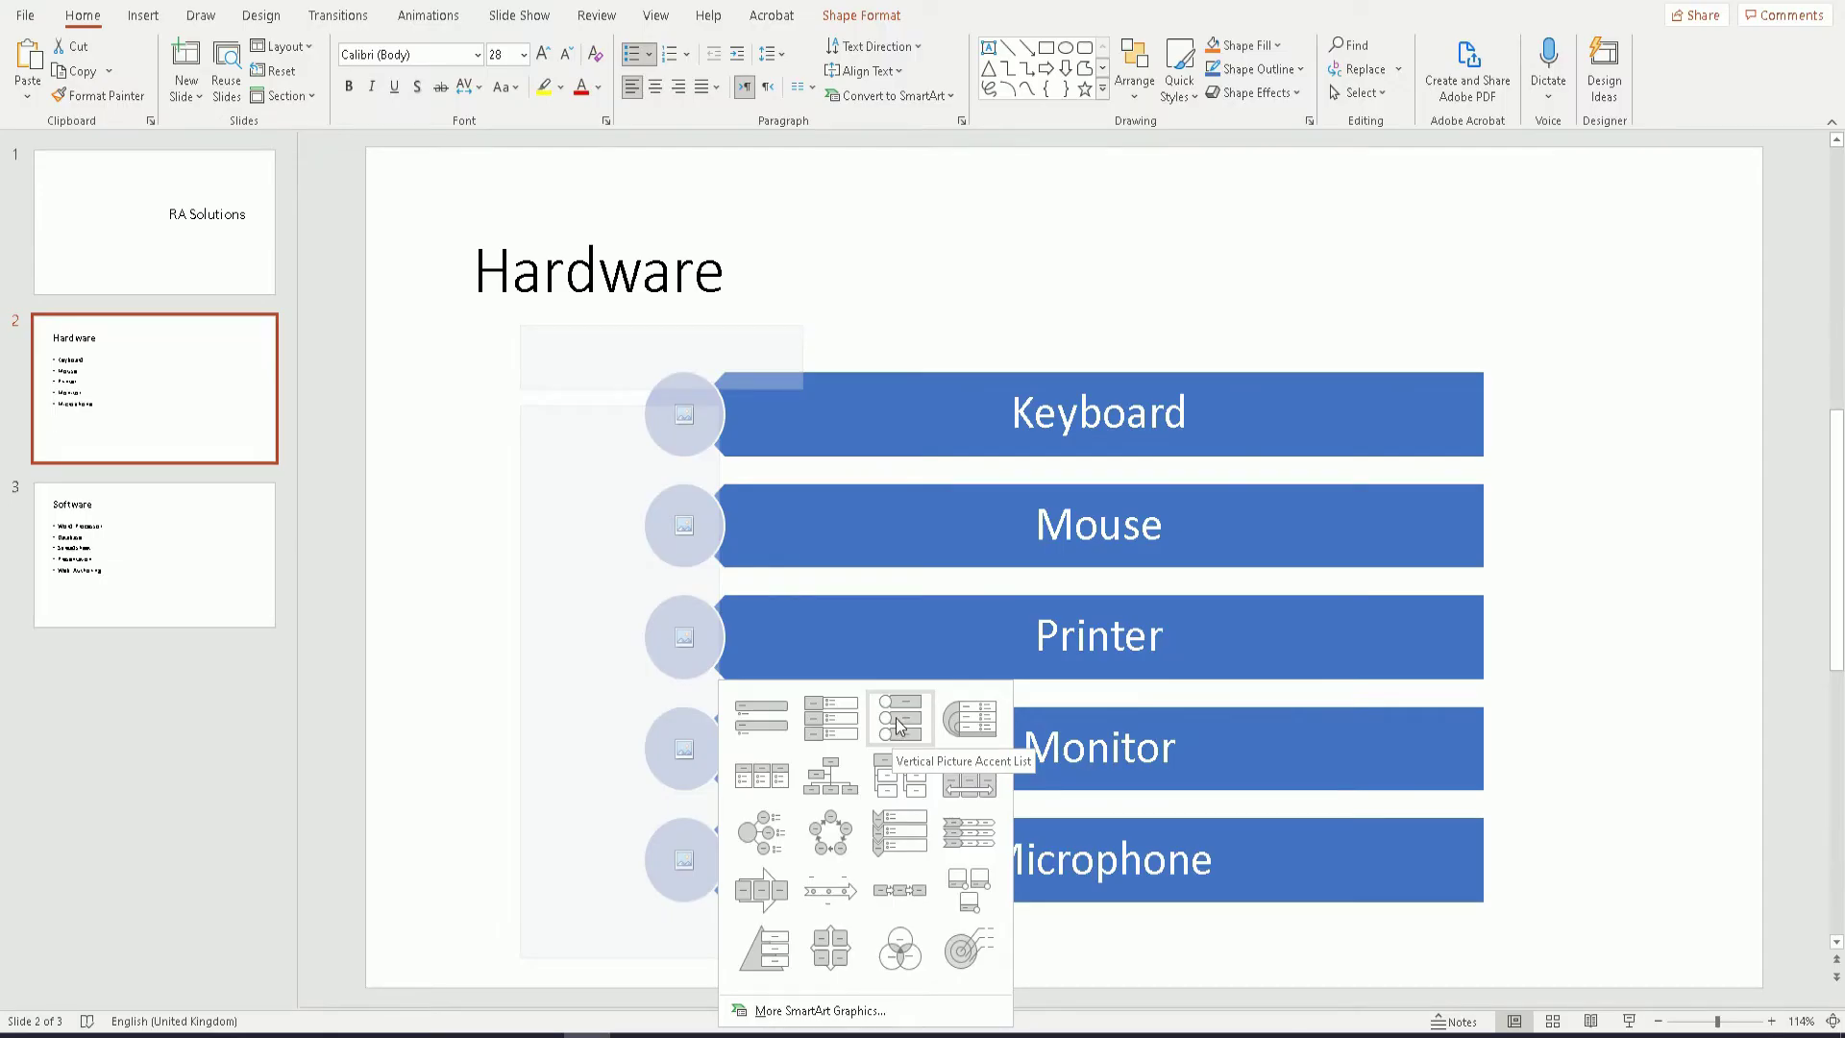
{"action": "left_click", "coordinate": [898, 722]}
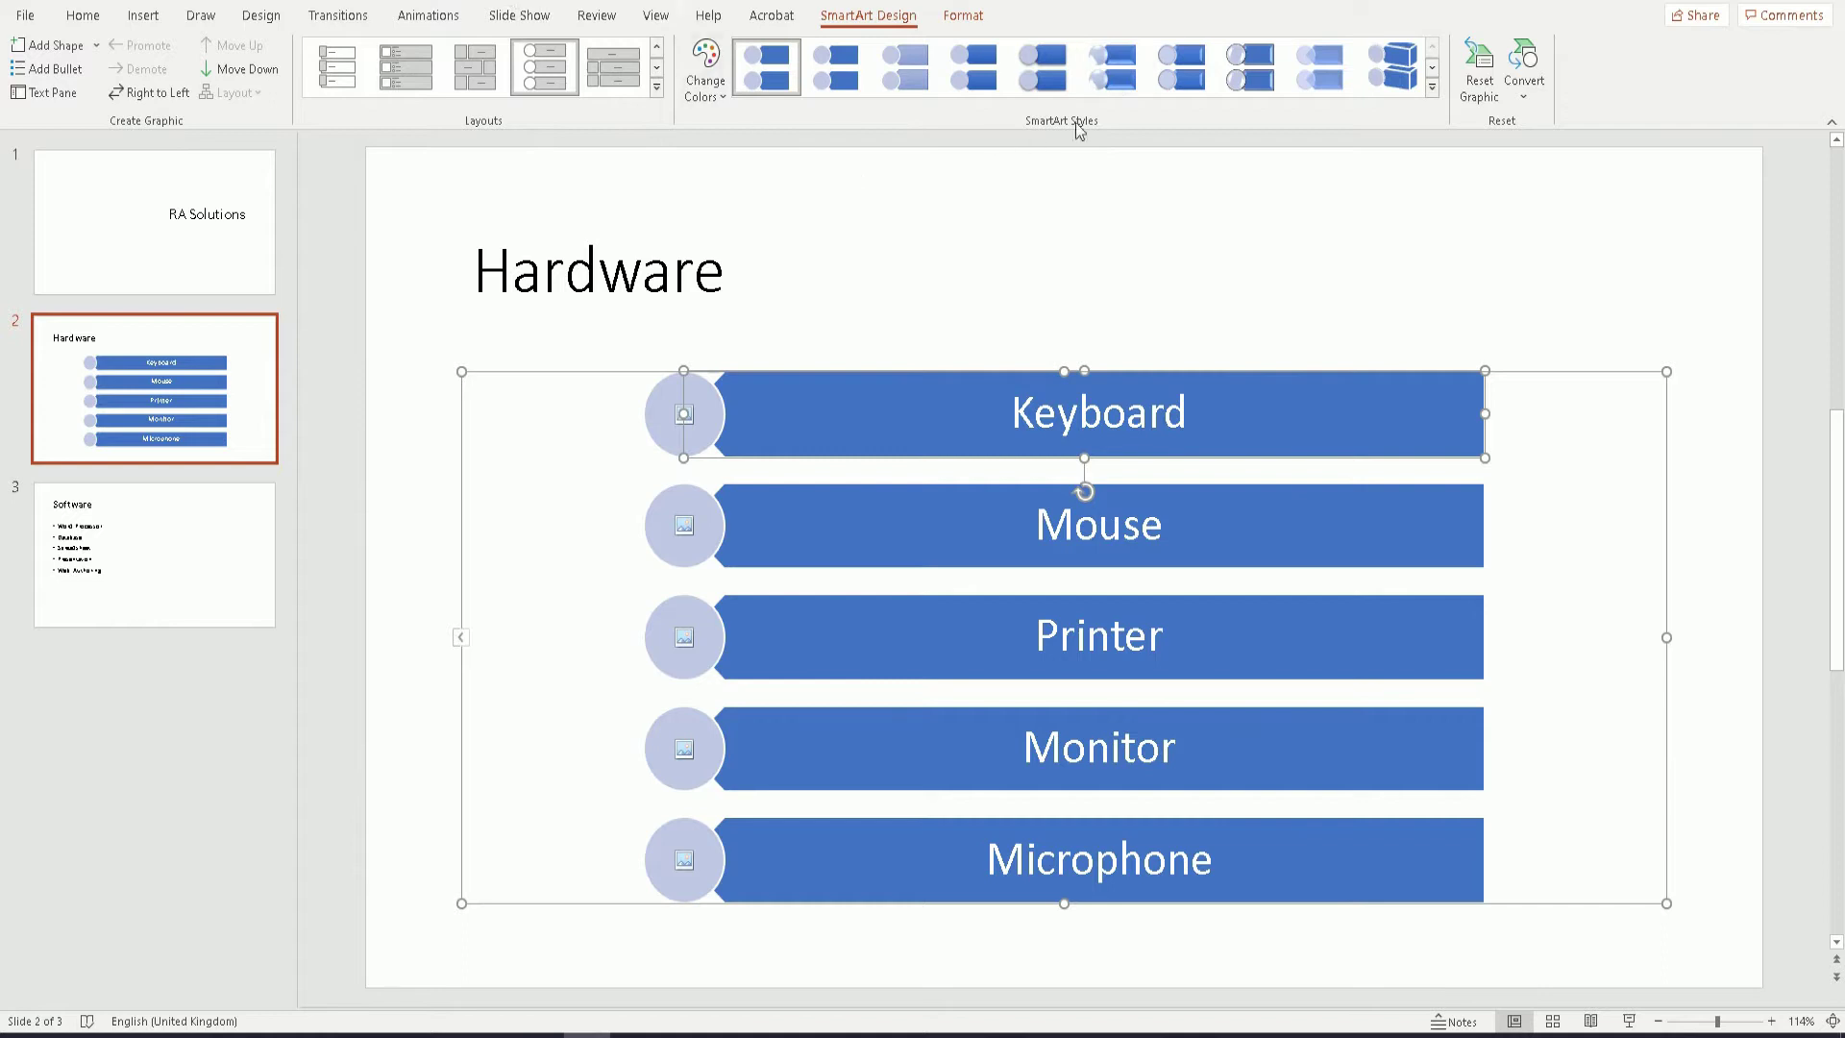
- Try several SmartArt styles on the hardware graphic, including tilted 3-D blocks, and return it to the original flat style
{"action": "left_click", "coordinate": [828, 73]}
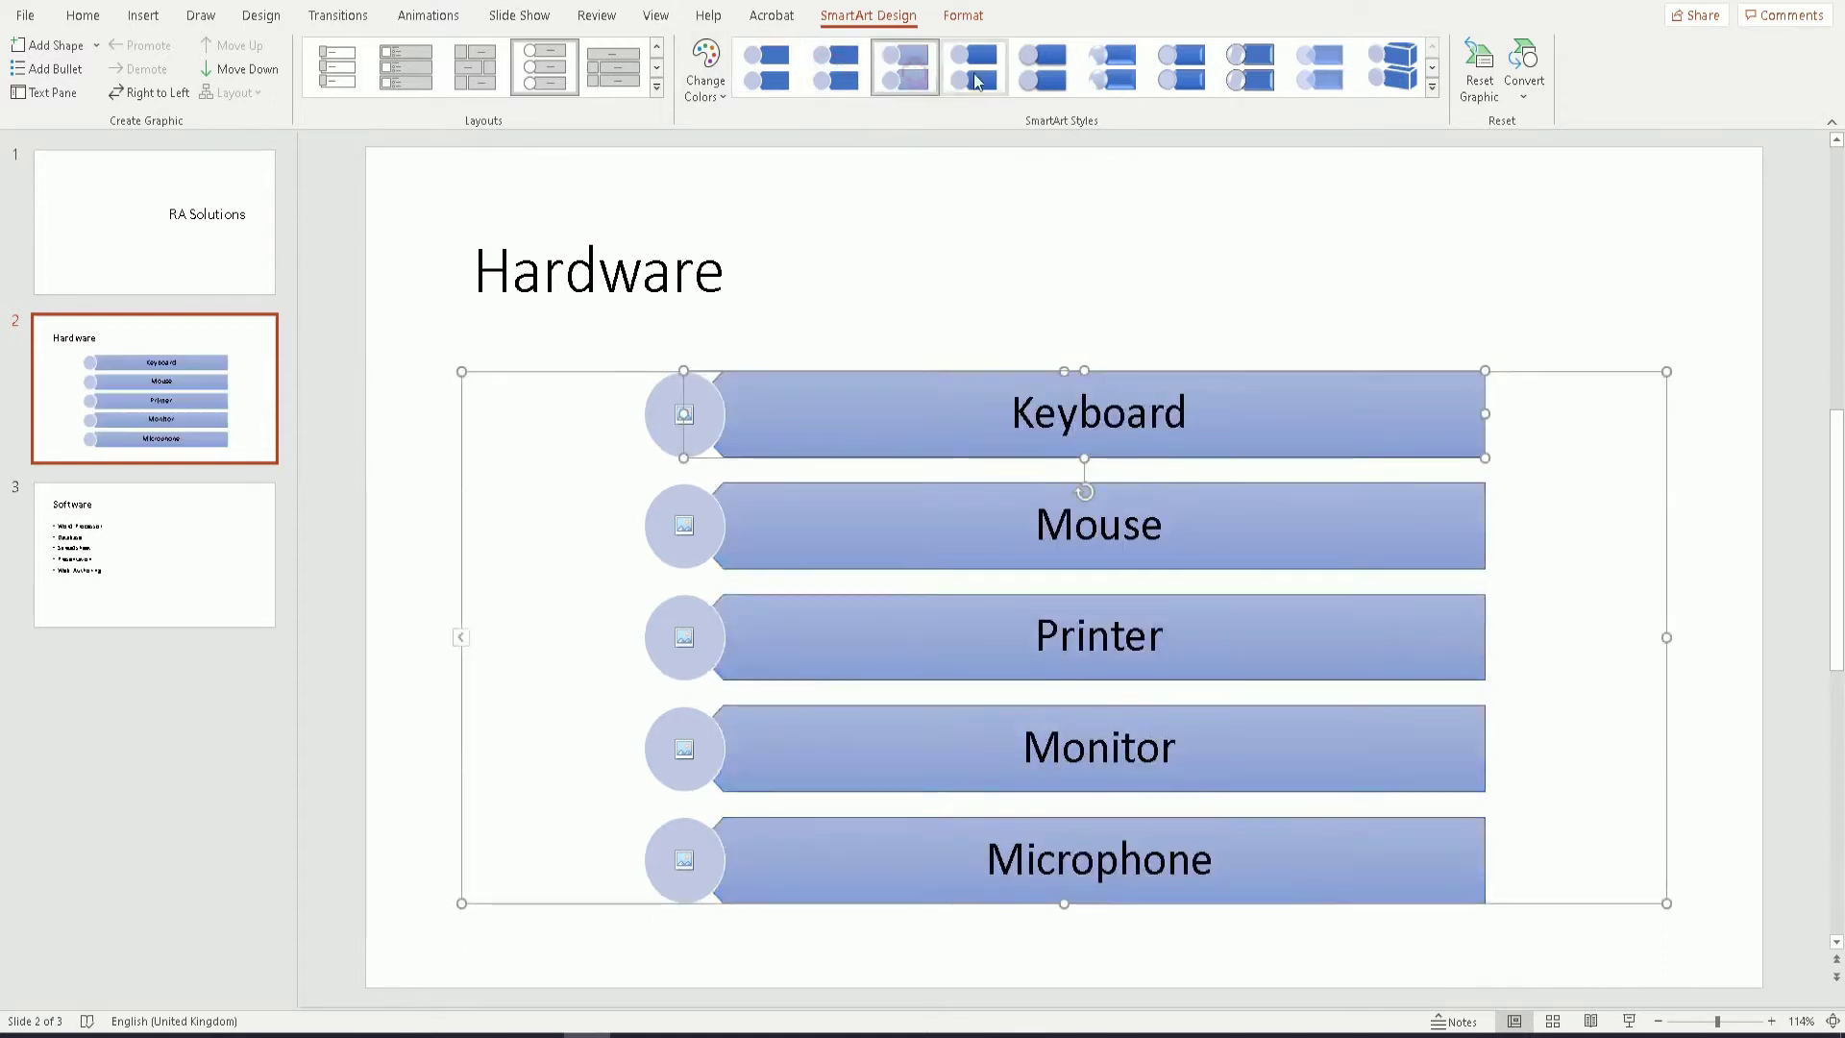
{"action": "left_click", "coordinate": [972, 73]}
{"action": "left_click", "coordinate": [1100, 69]}
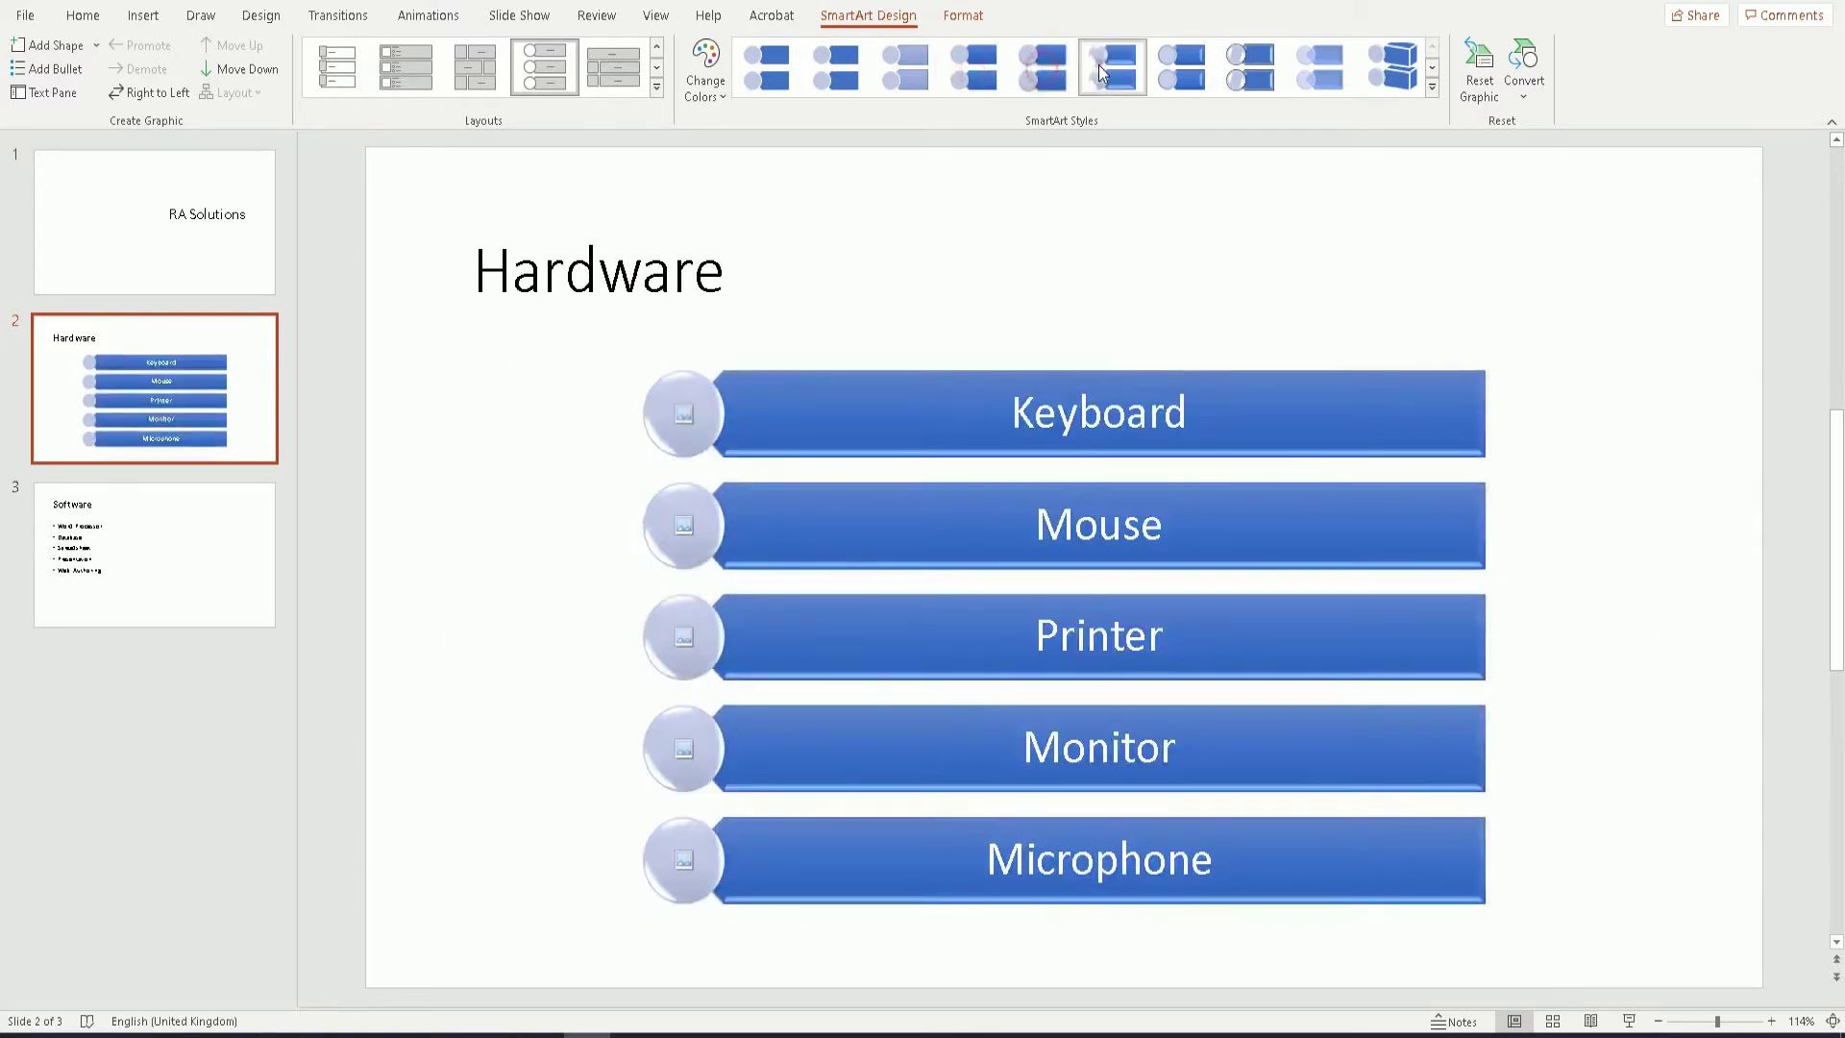
{"action": "left_click", "coordinate": [1253, 66]}
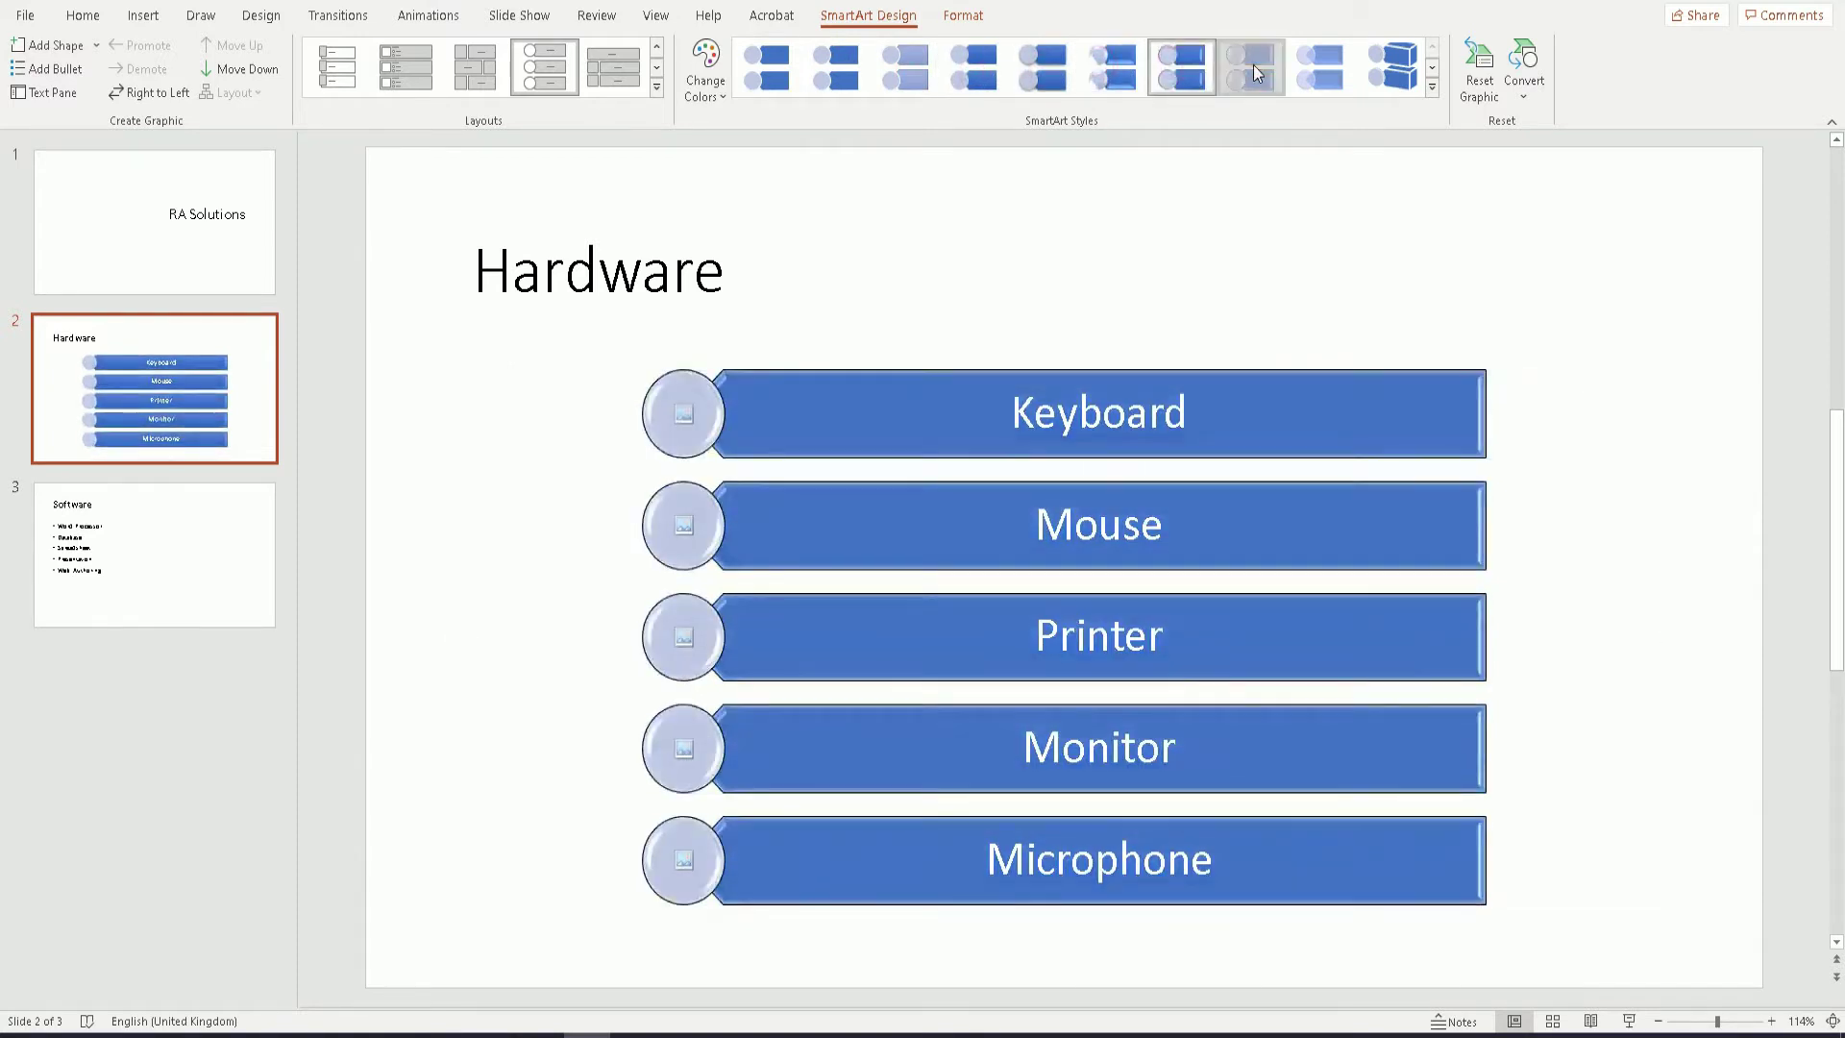
{"action": "left_click", "coordinate": [1304, 66]}
{"action": "left_click", "coordinate": [1360, 66]}
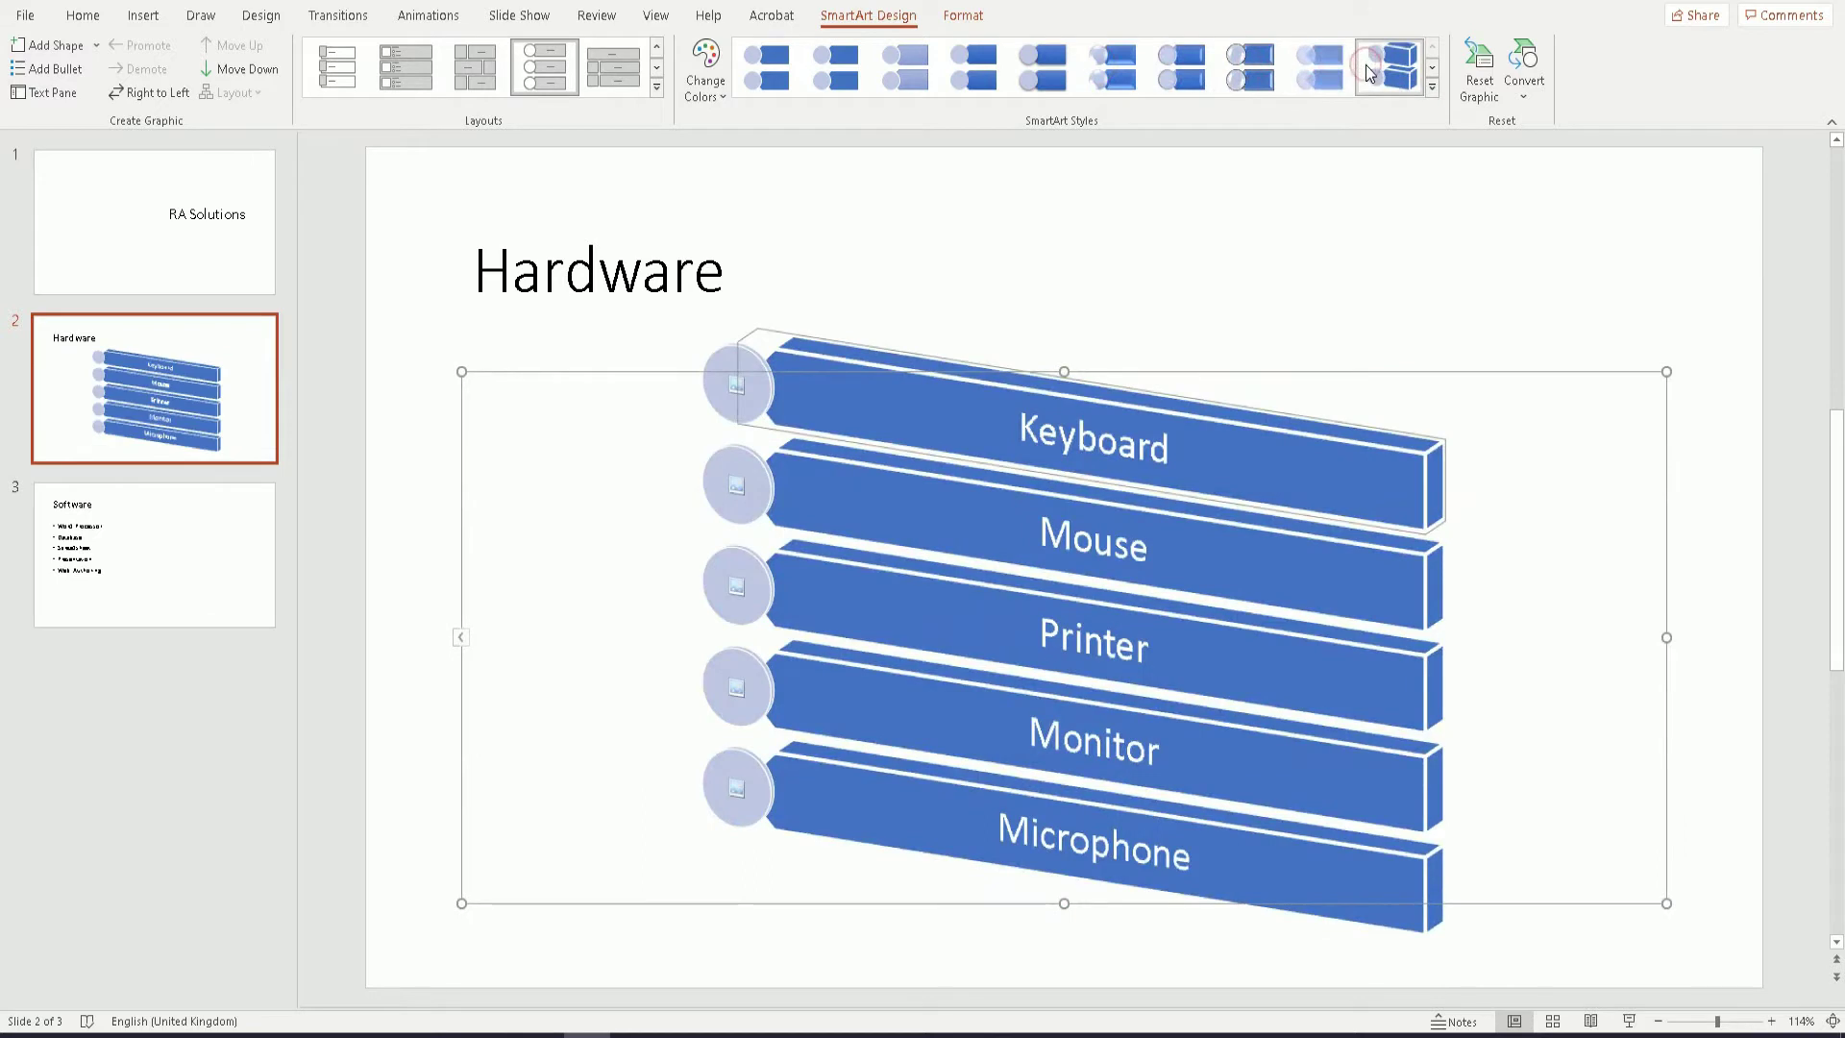
{"action": "left_click", "coordinate": [782, 62]}
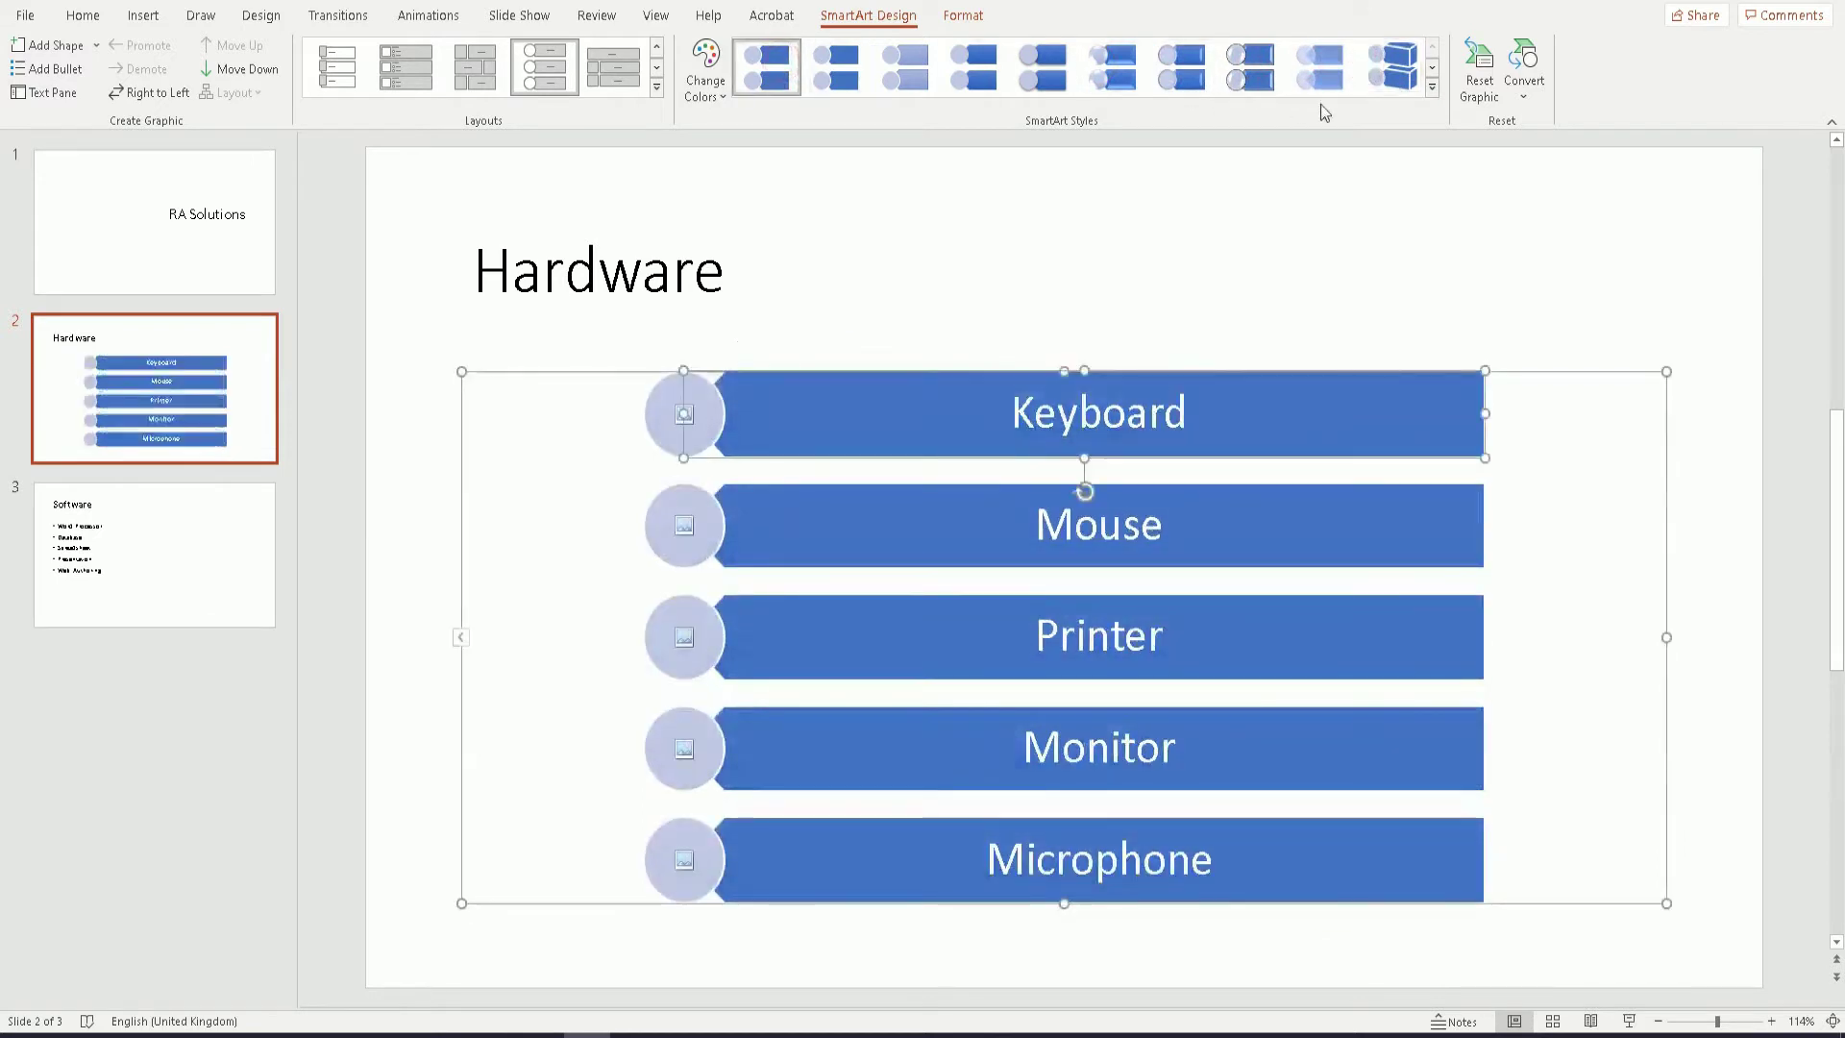
{"action": "left_click", "coordinate": [1432, 89]}
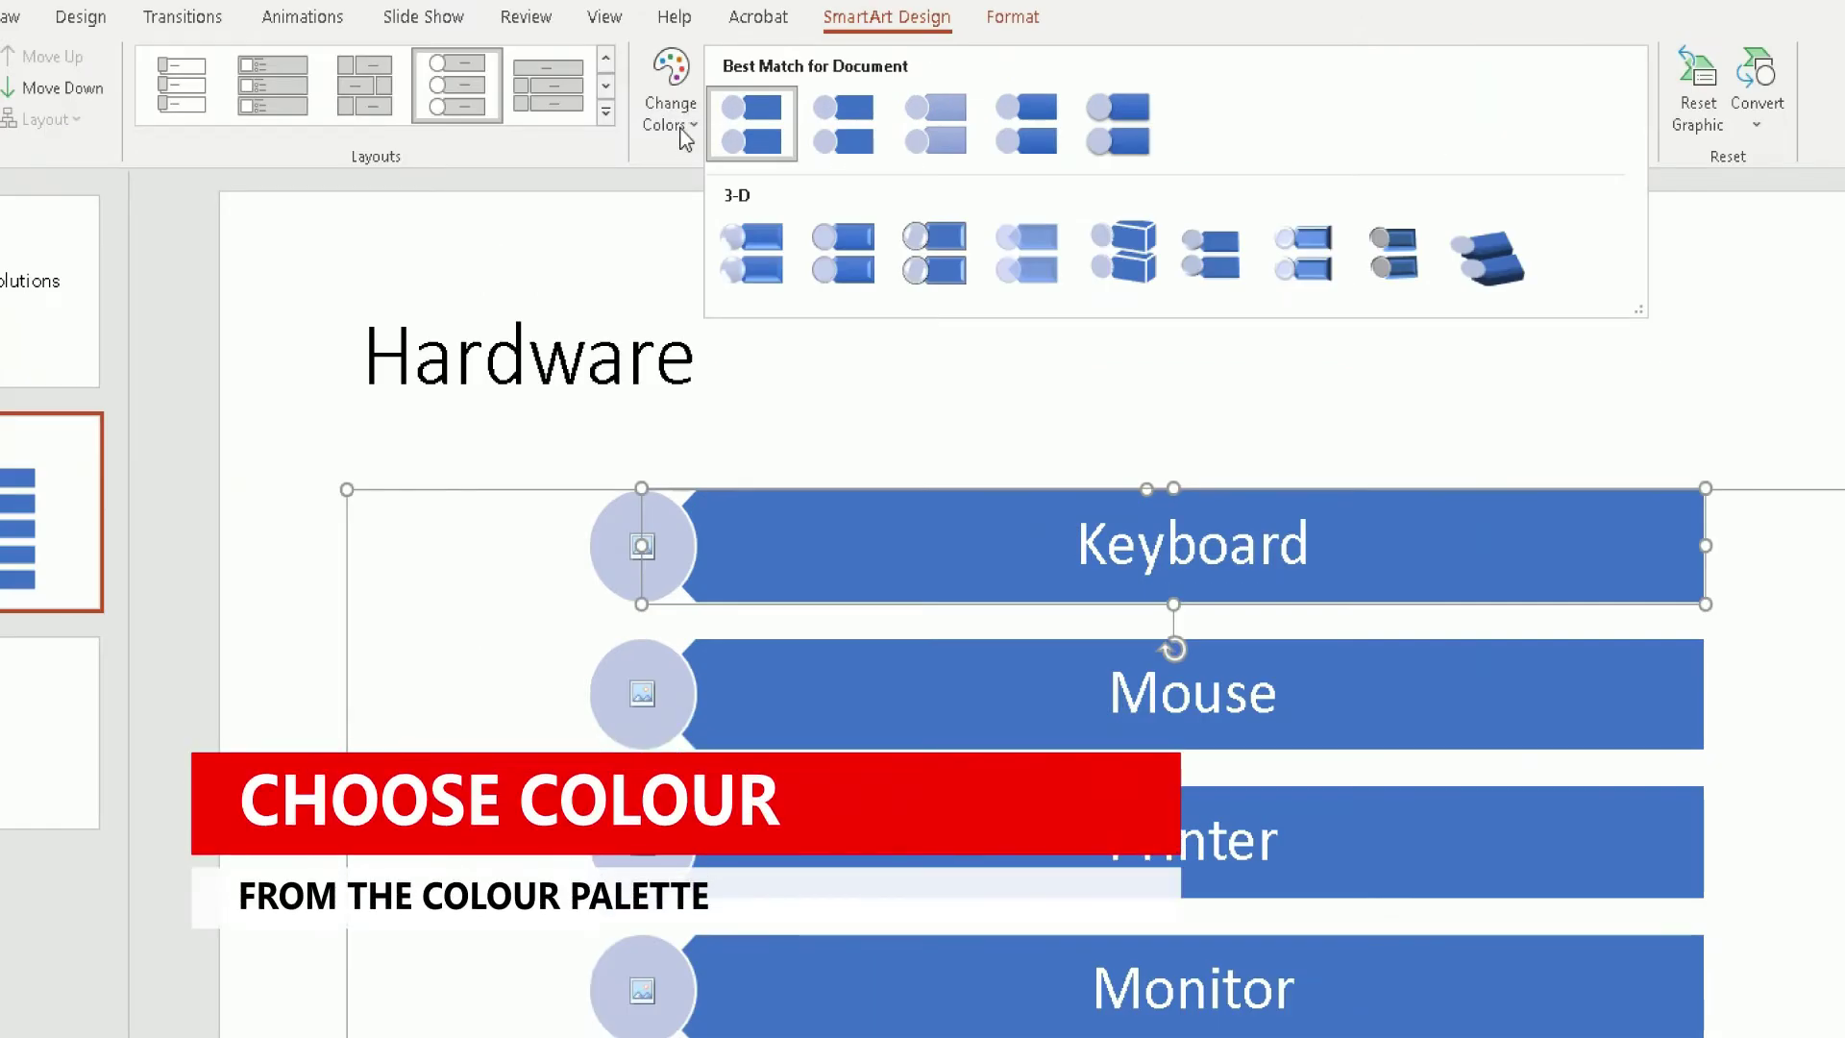
- Recolor the hardware SmartArt with the first Colorful scheme, giving its bars orange, gray, yellow, blue and green
{"action": "left_click", "coordinate": [682, 133]}
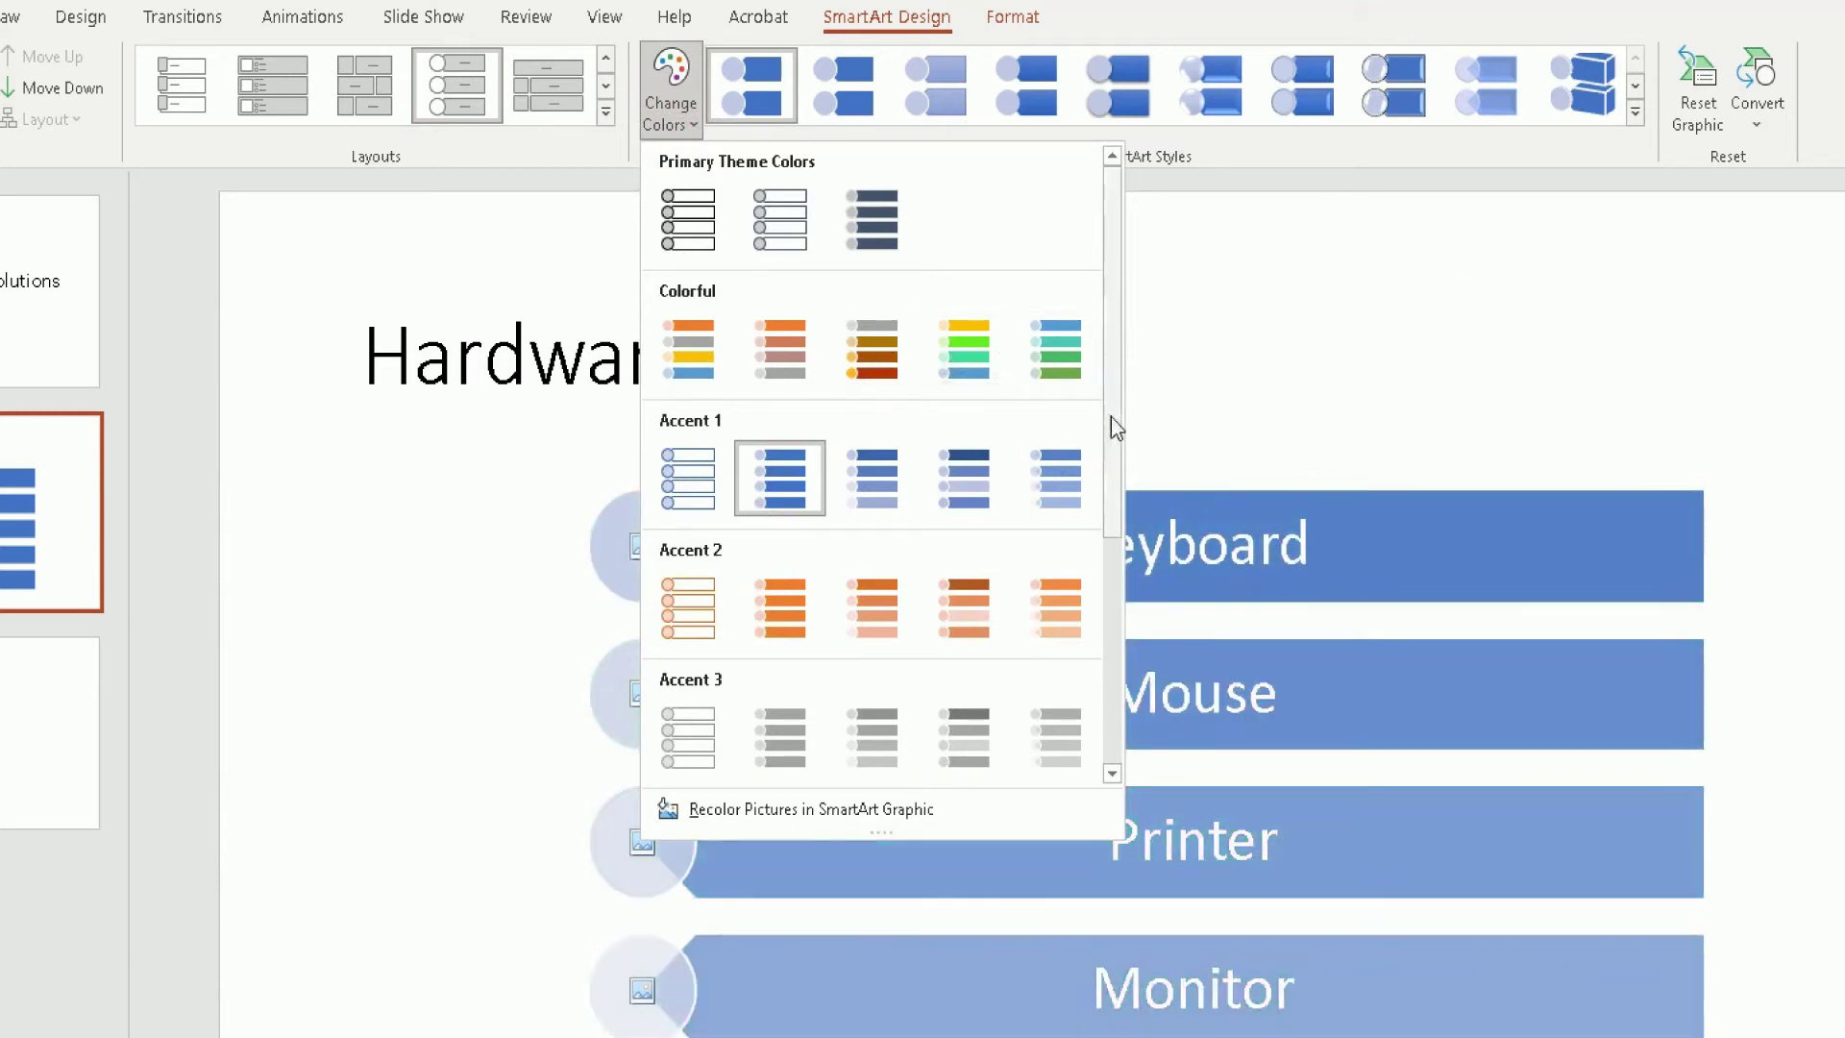
{"action": "scroll", "coordinate": [1110, 416], "scroll_direction": "down", "scroll_amount": 3}
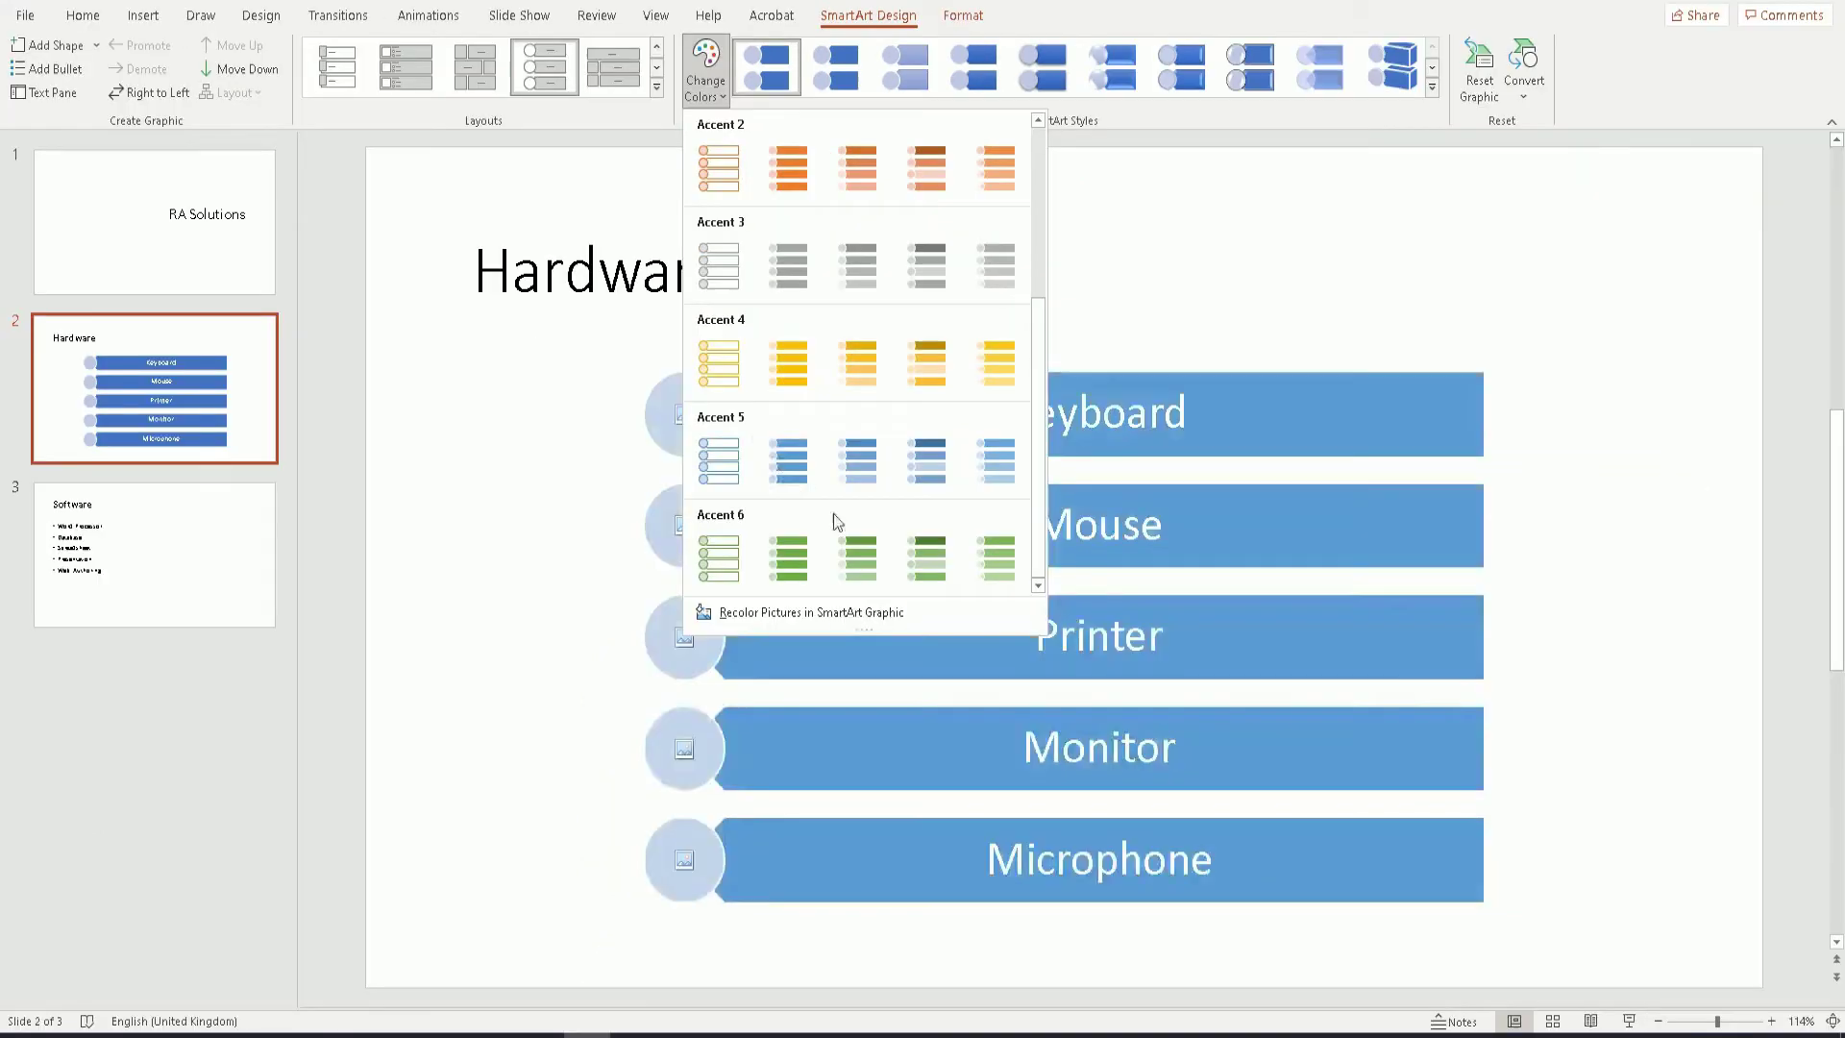
{"action": "left_click_drag", "start_coordinate": [1036, 503], "coordinate": [1036, 256]}
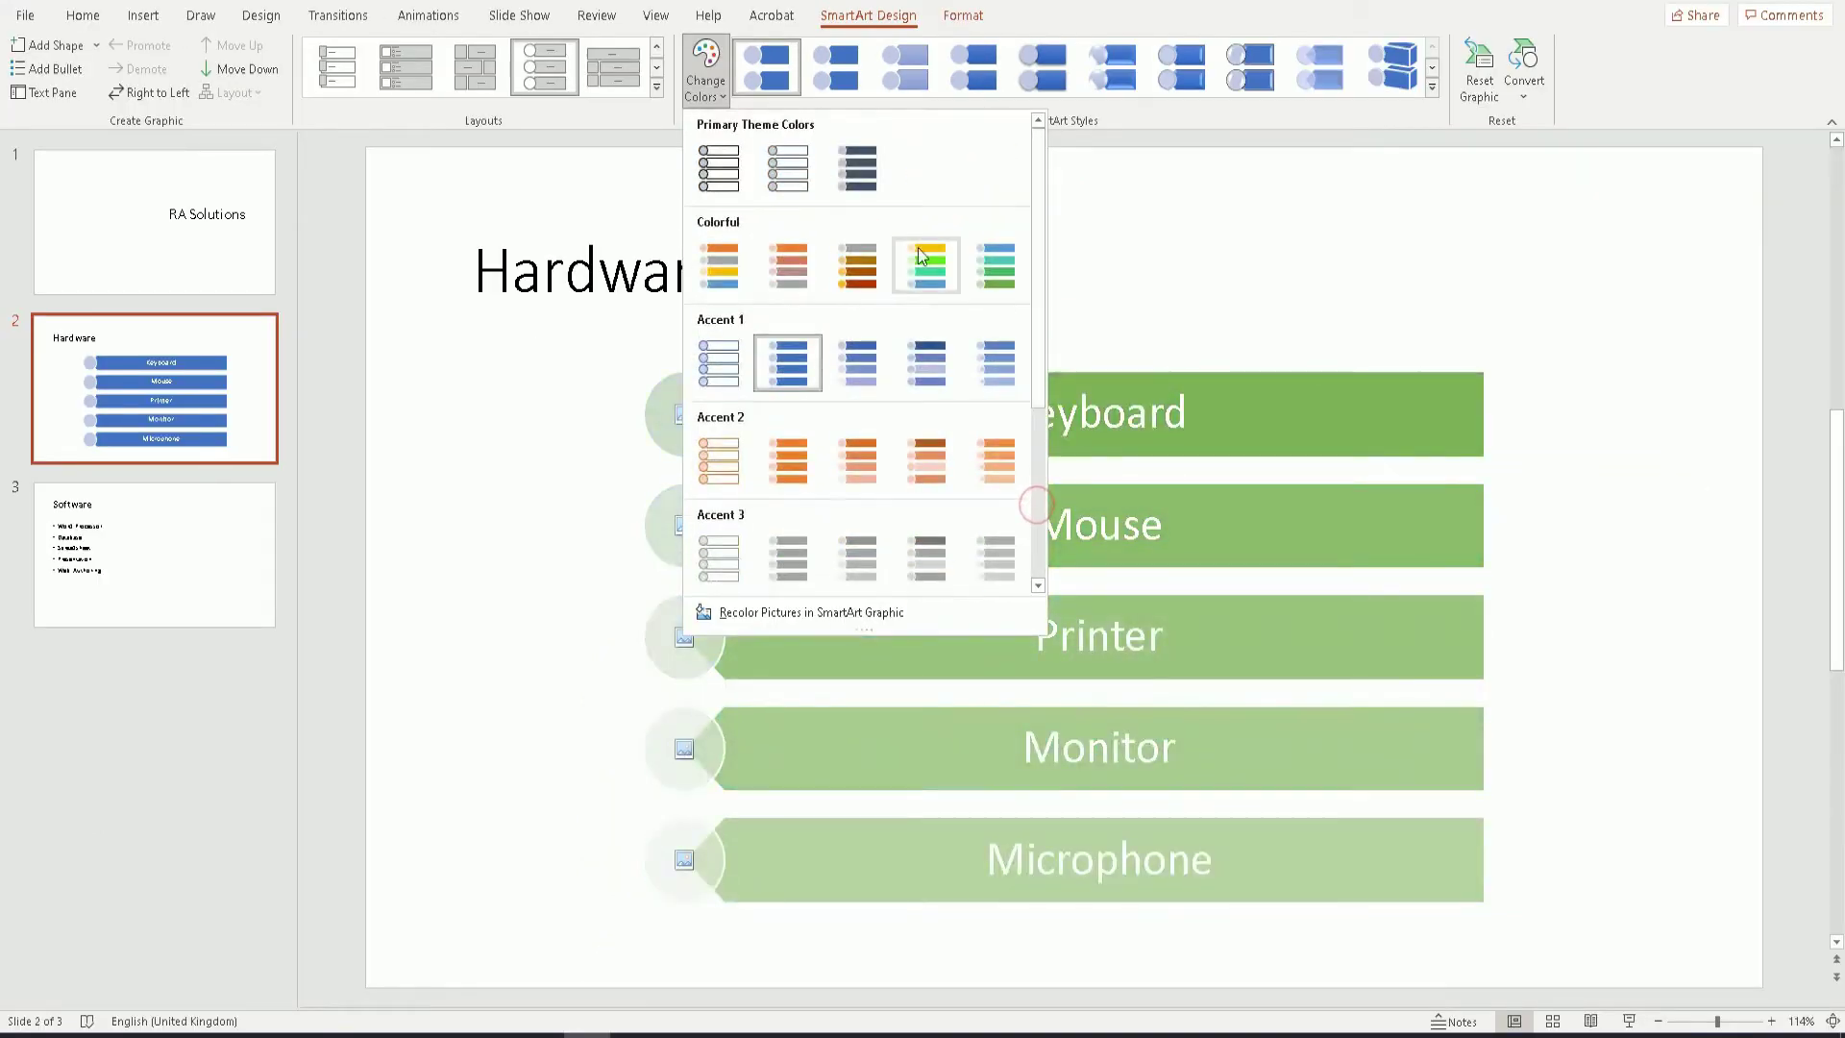
{"action": "left_click", "coordinate": [734, 264]}
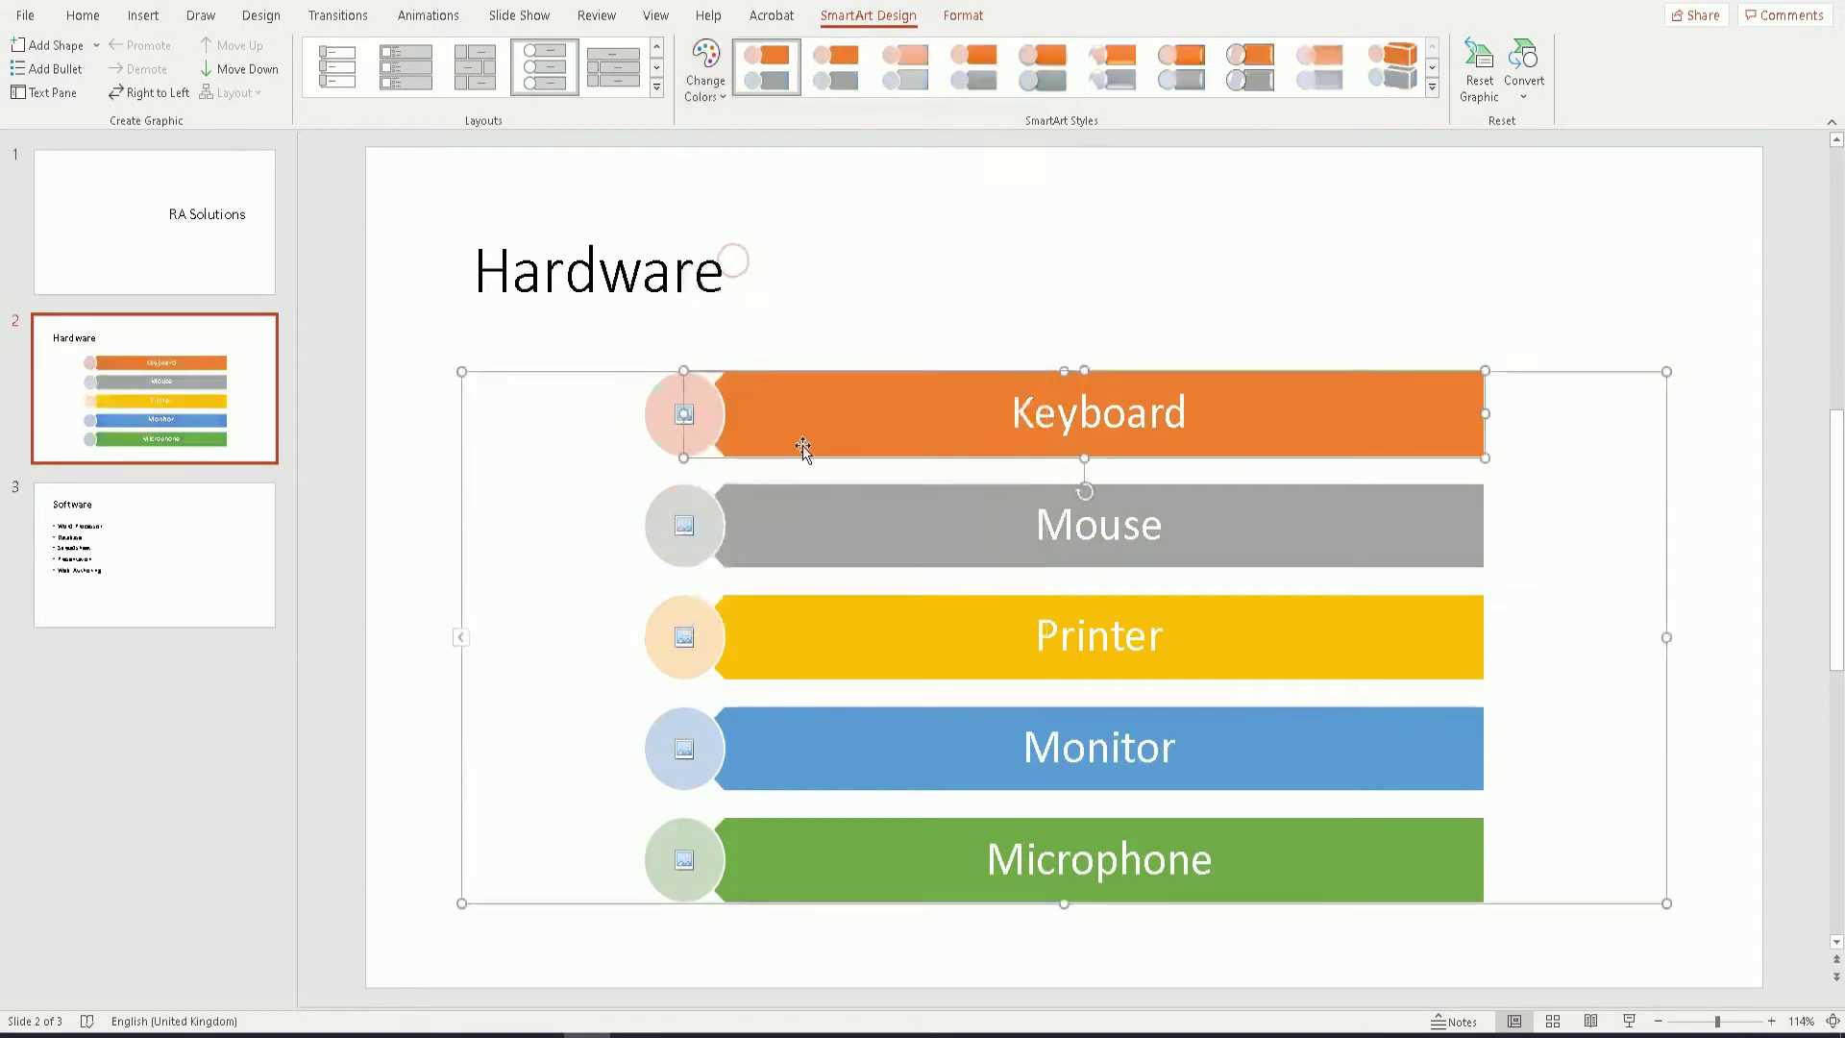
{"action": "left_click", "coordinate": [790, 329]}
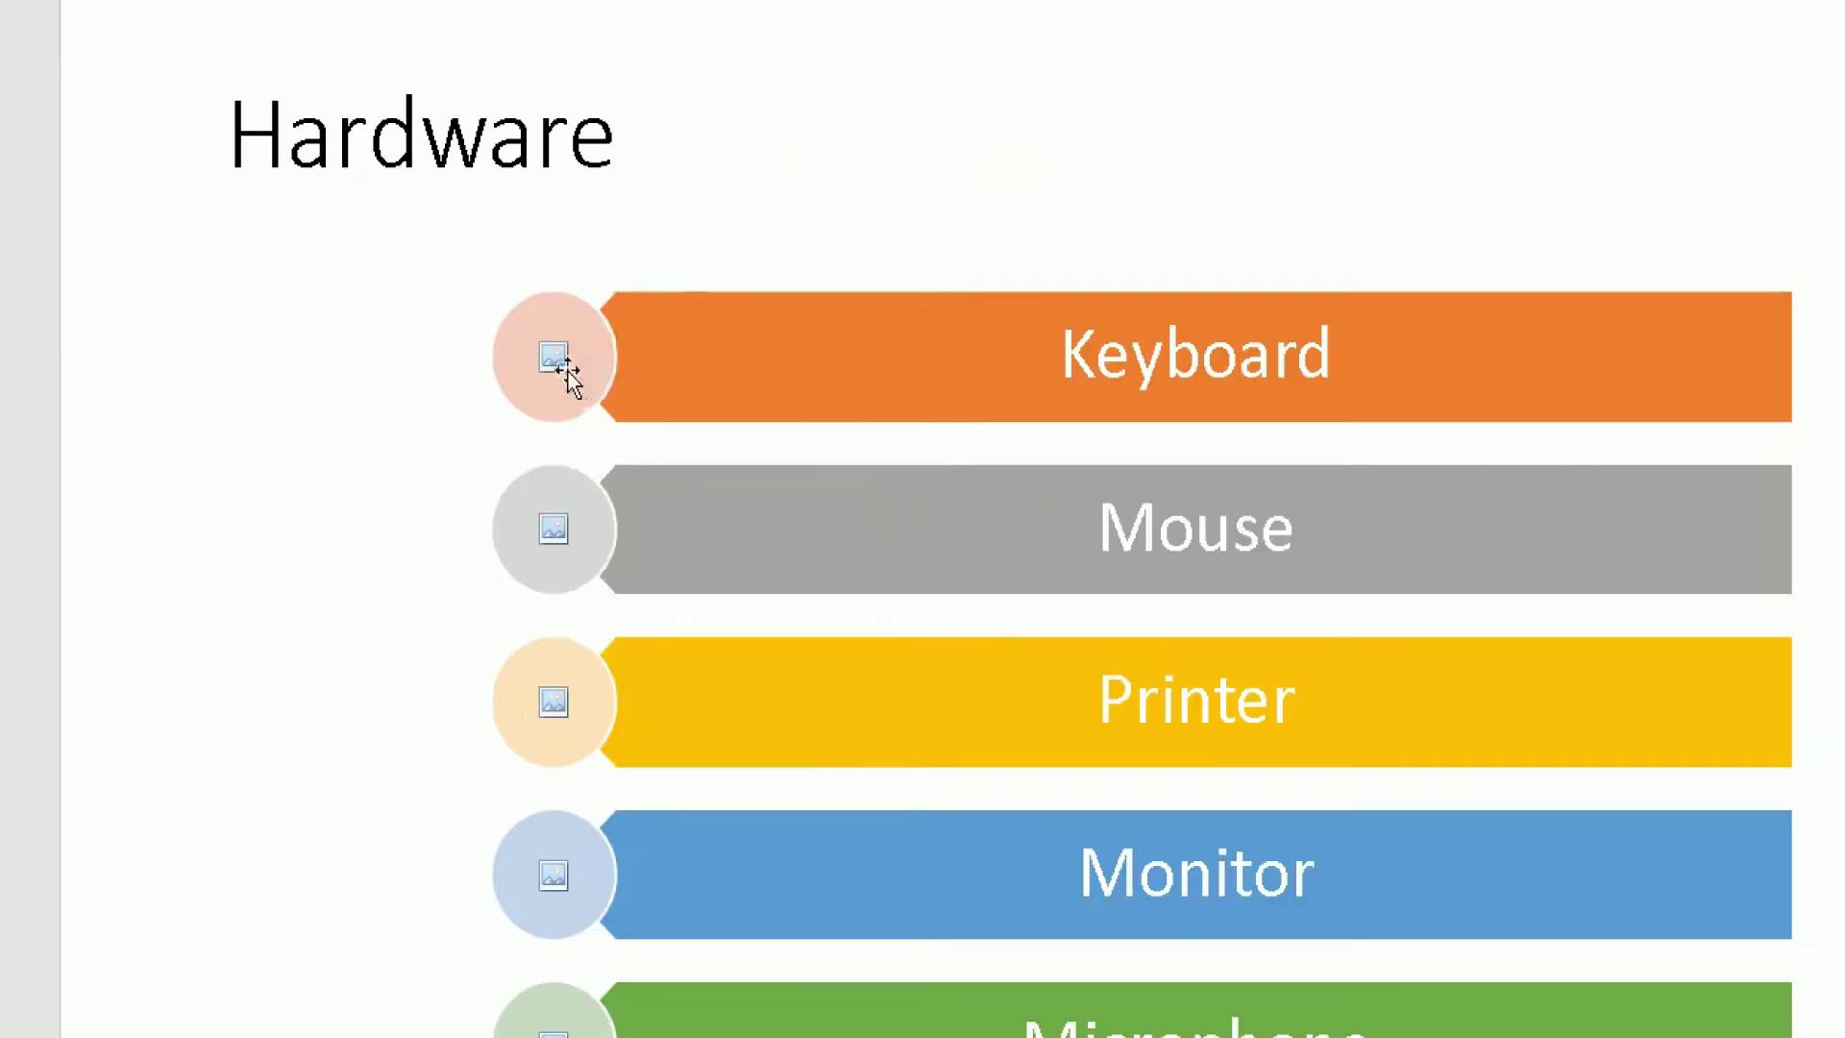
- Search the icon collection for "keyboard" and insert the solid computer keyboard icon into the Keyboard item's picture placeholder
{"action": "left_click", "coordinate": [685, 414]}
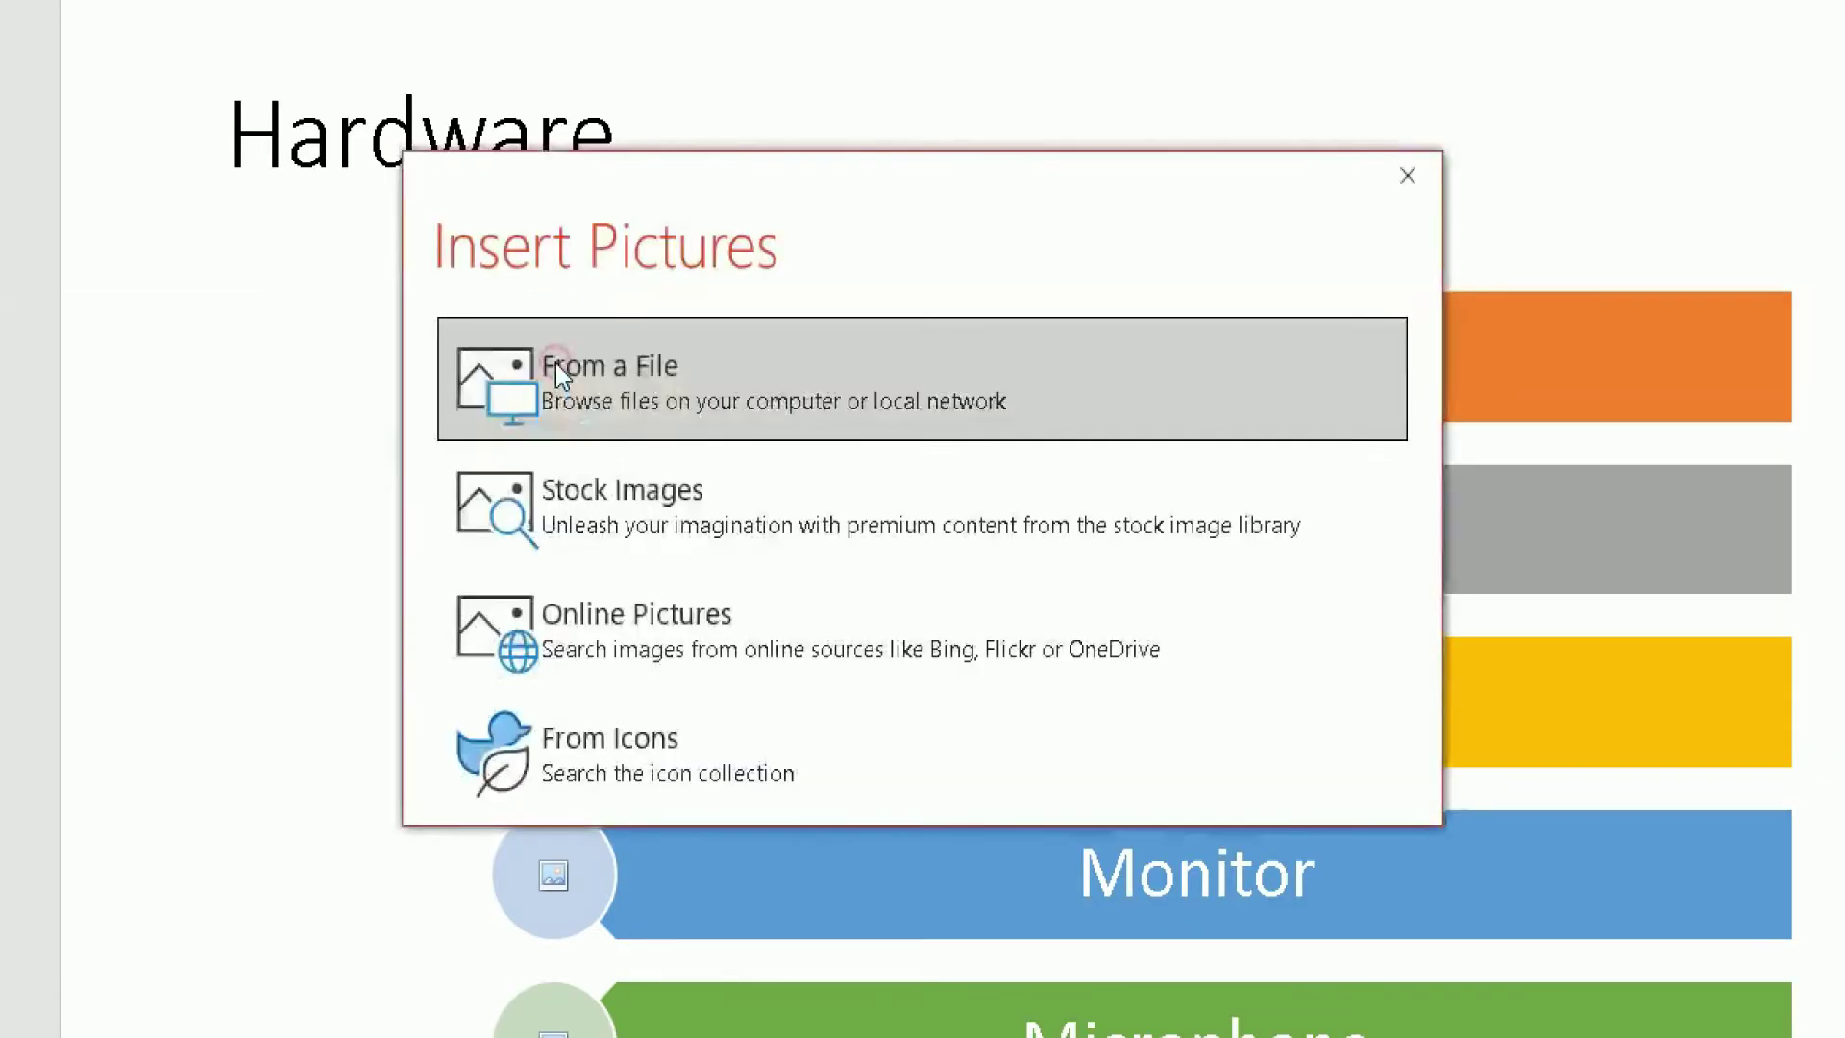
{"action": "left_click", "coordinate": [1407, 177]}
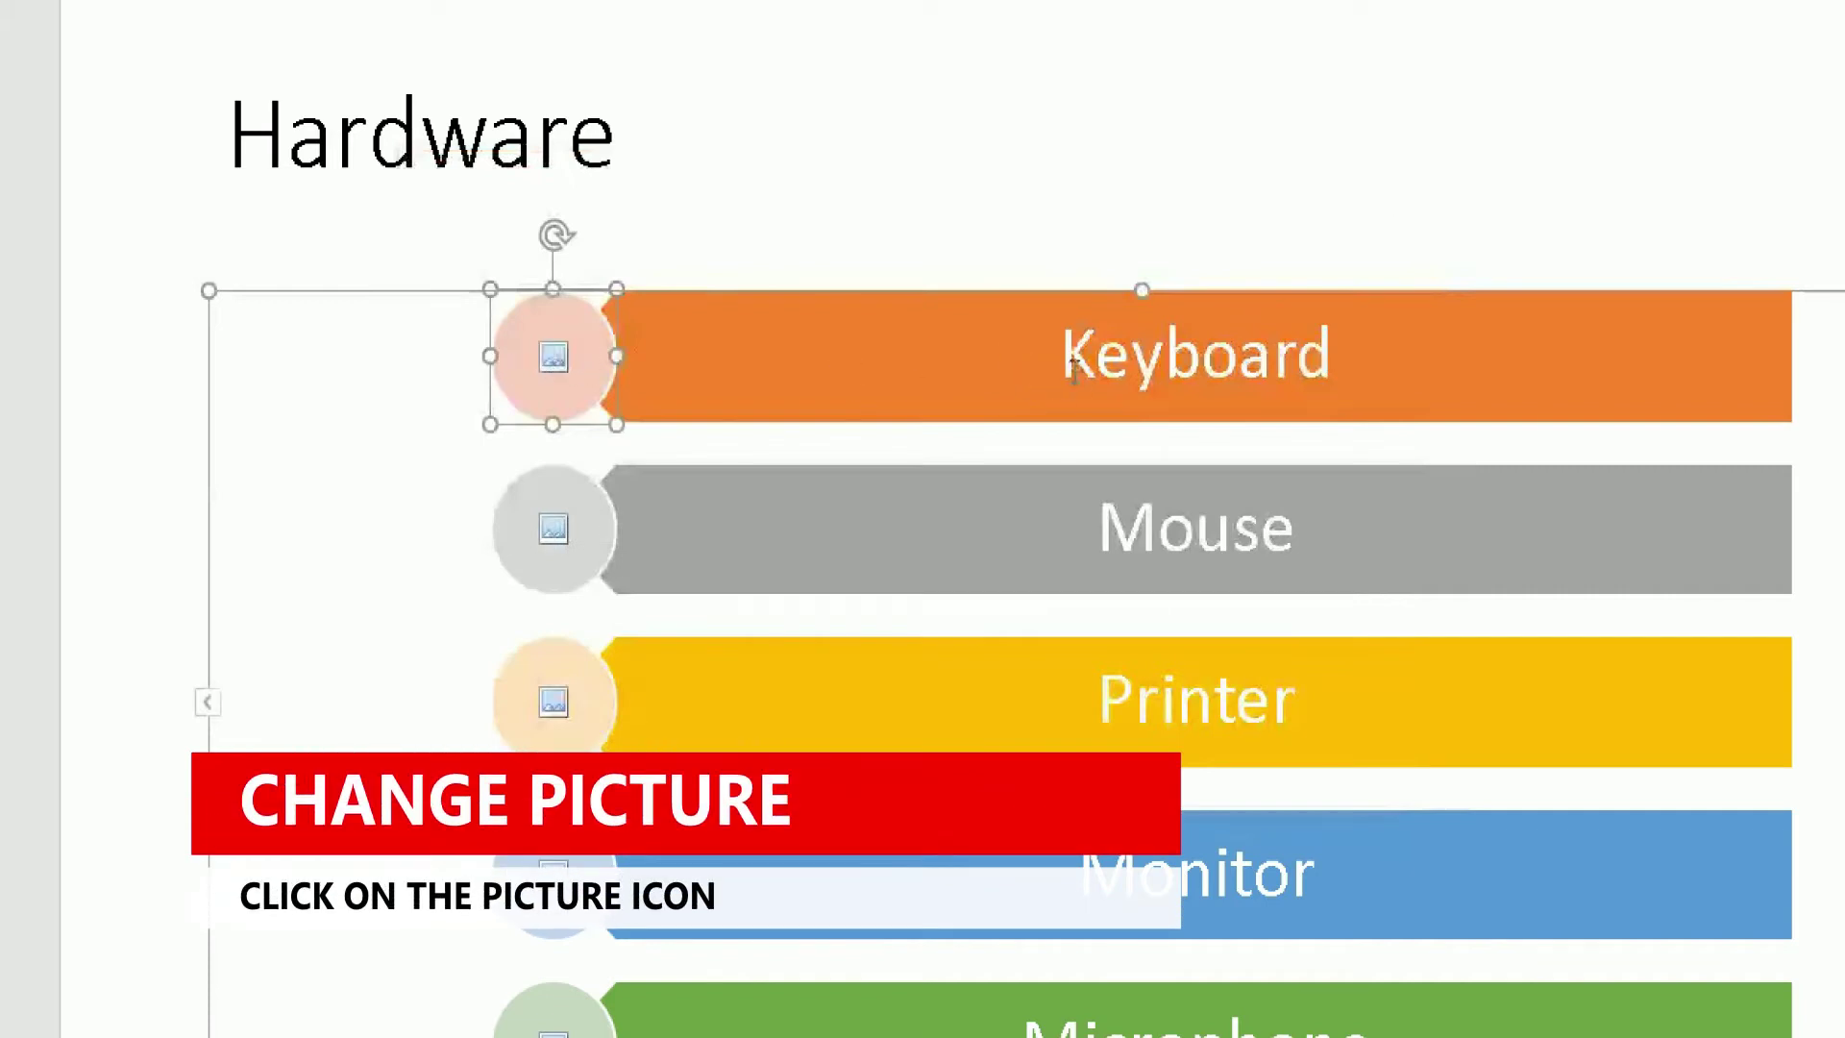
{"action": "left_click", "coordinate": [554, 368]}
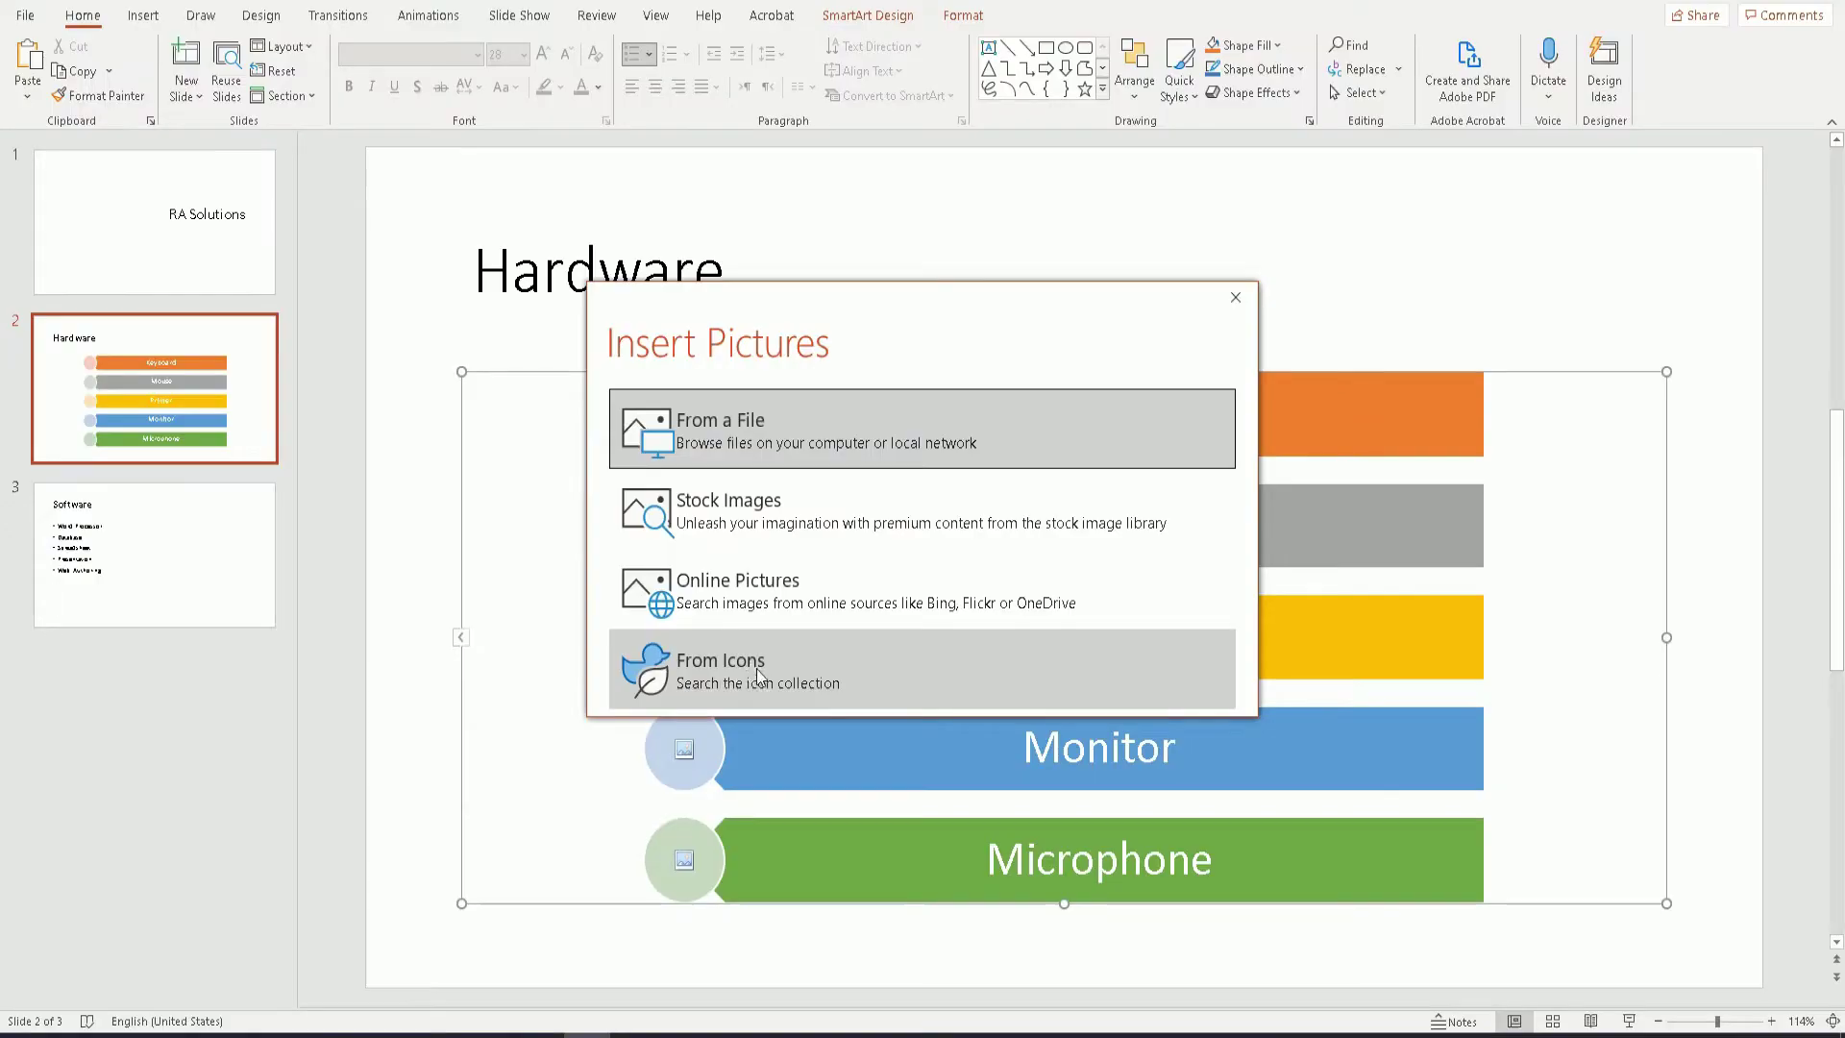
{"action": "left_click", "coordinate": [665, 752]}
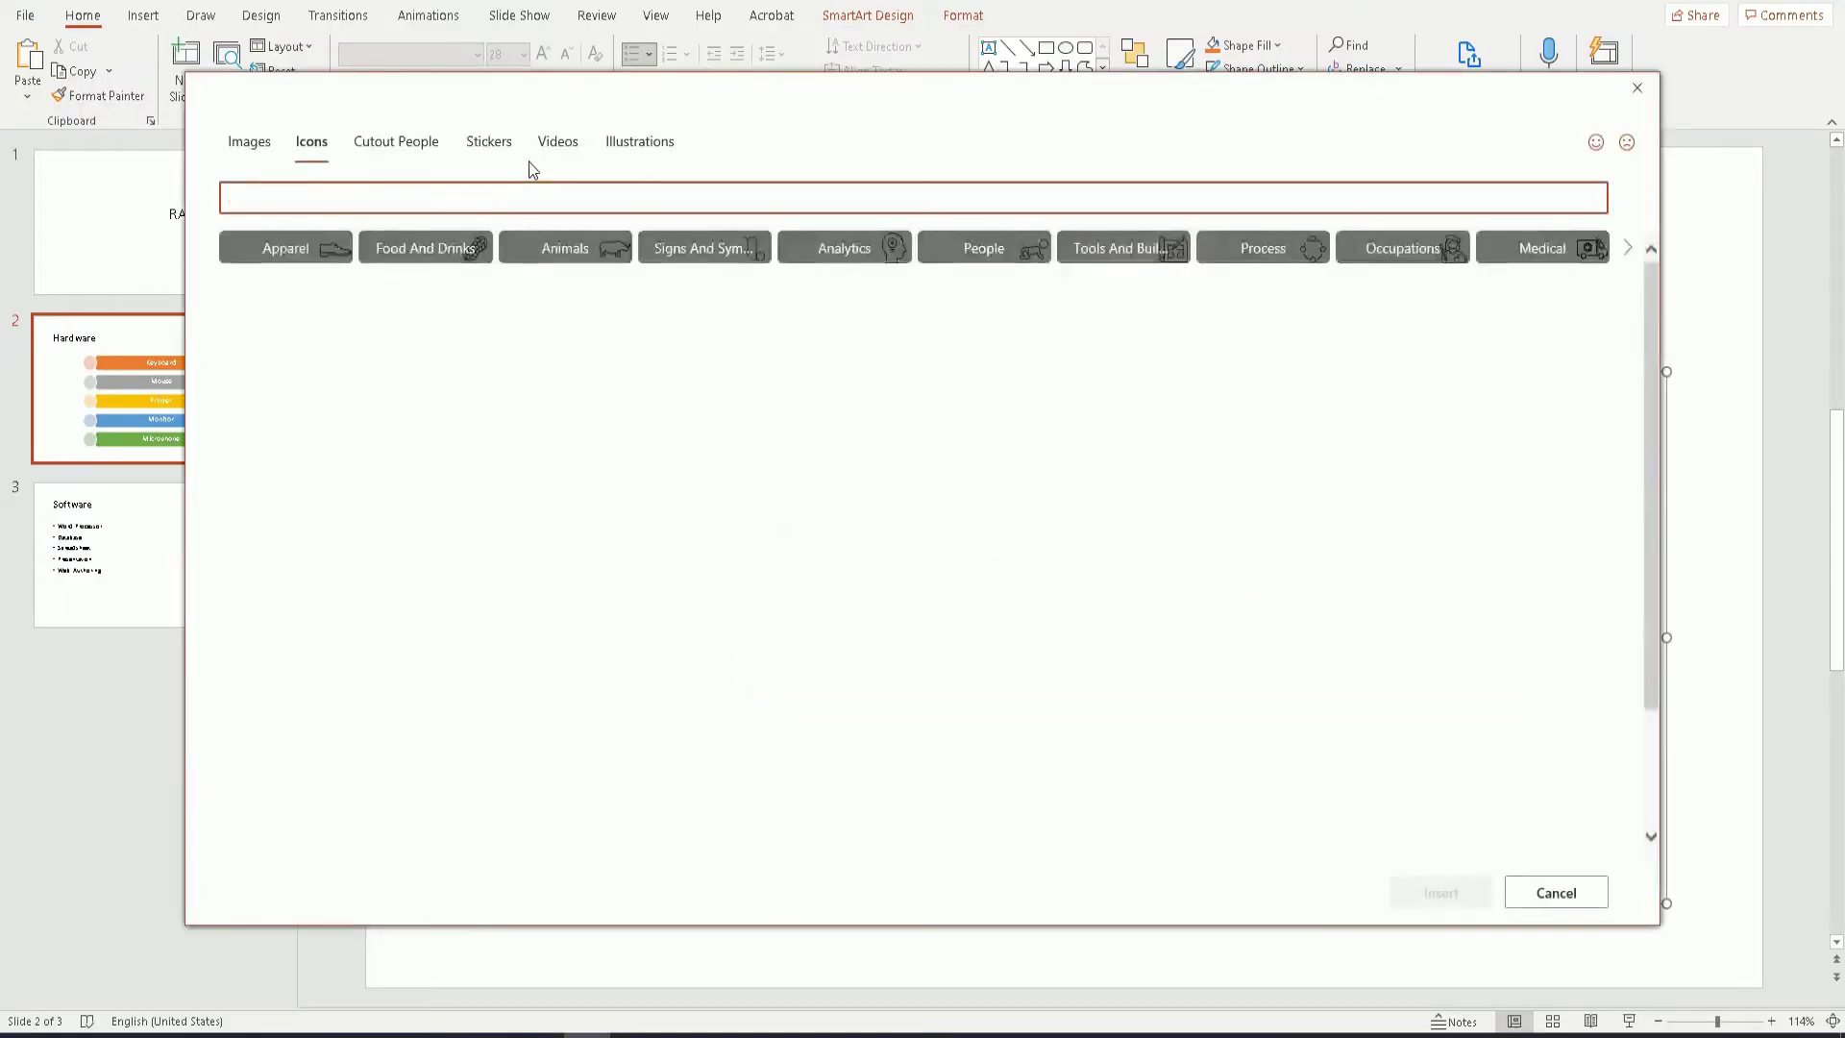
{"action": "left_click_drag", "start_coordinate": [527, 100], "coordinate": [688, 136]}
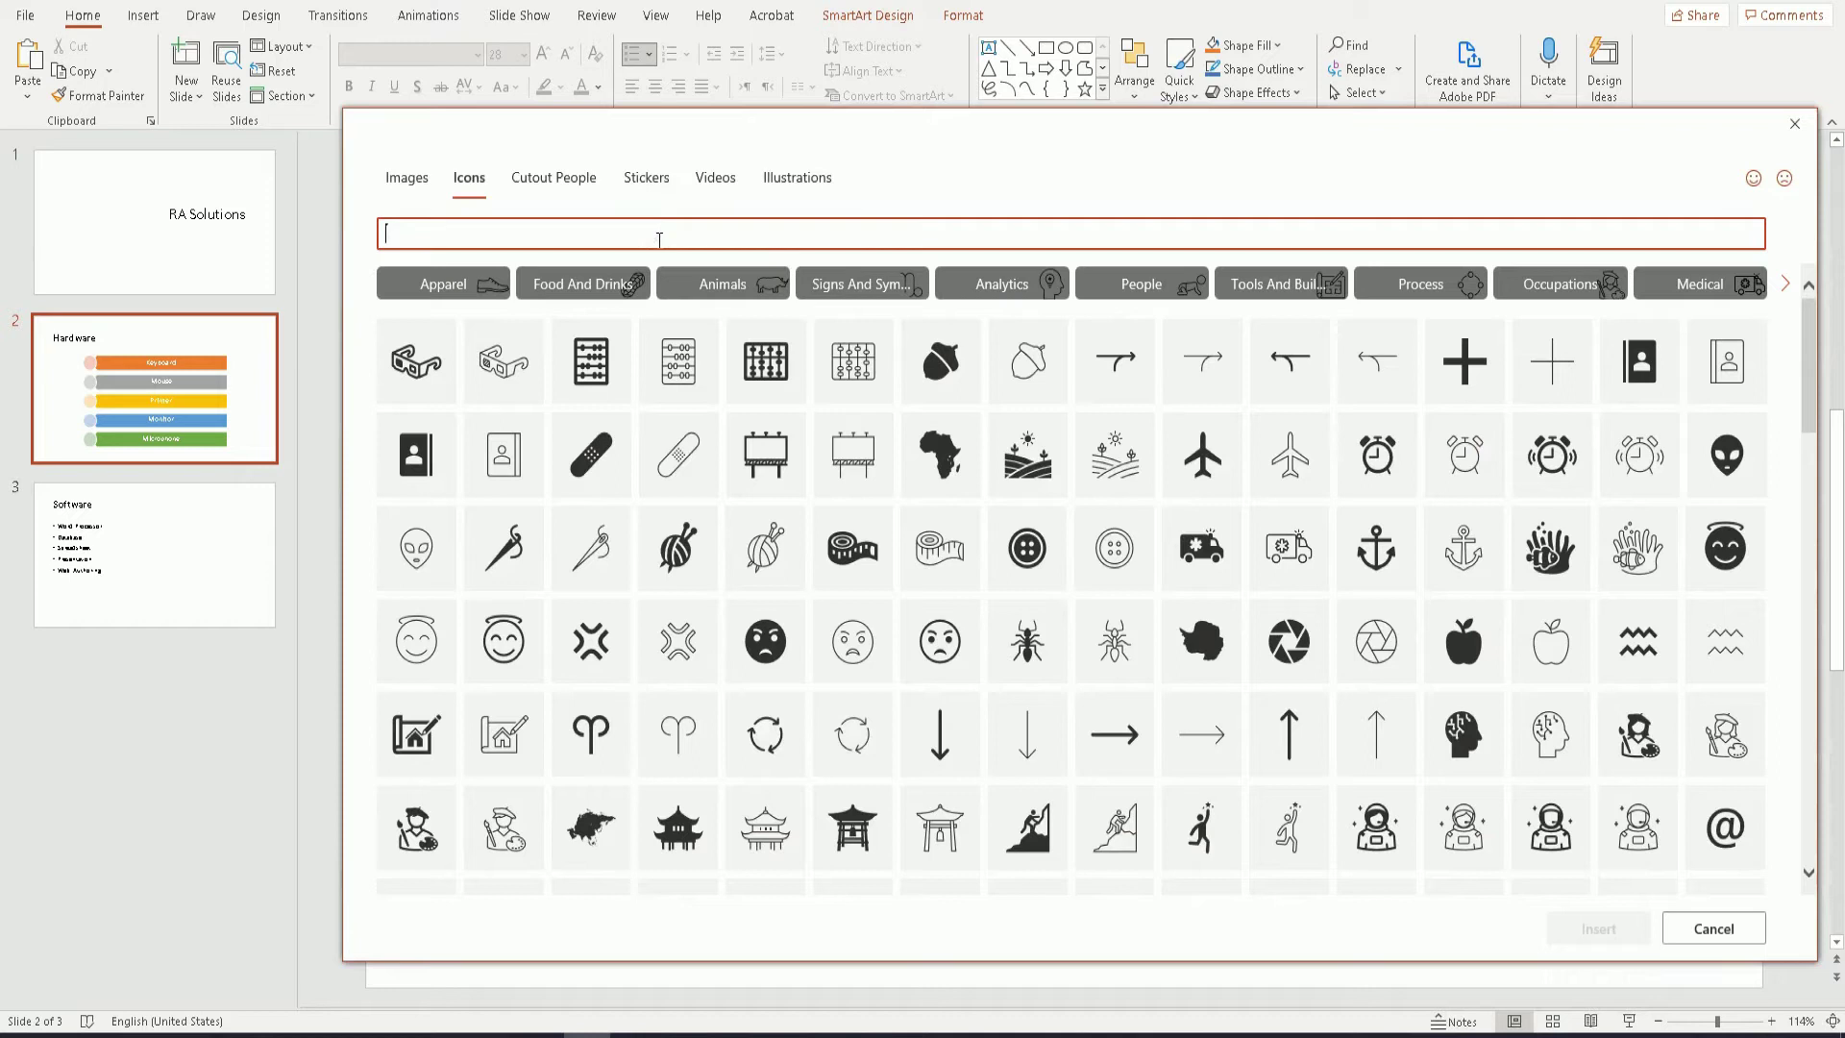
{"action": "type", "text": "ke"}
{"action": "type", "text": "yw"}
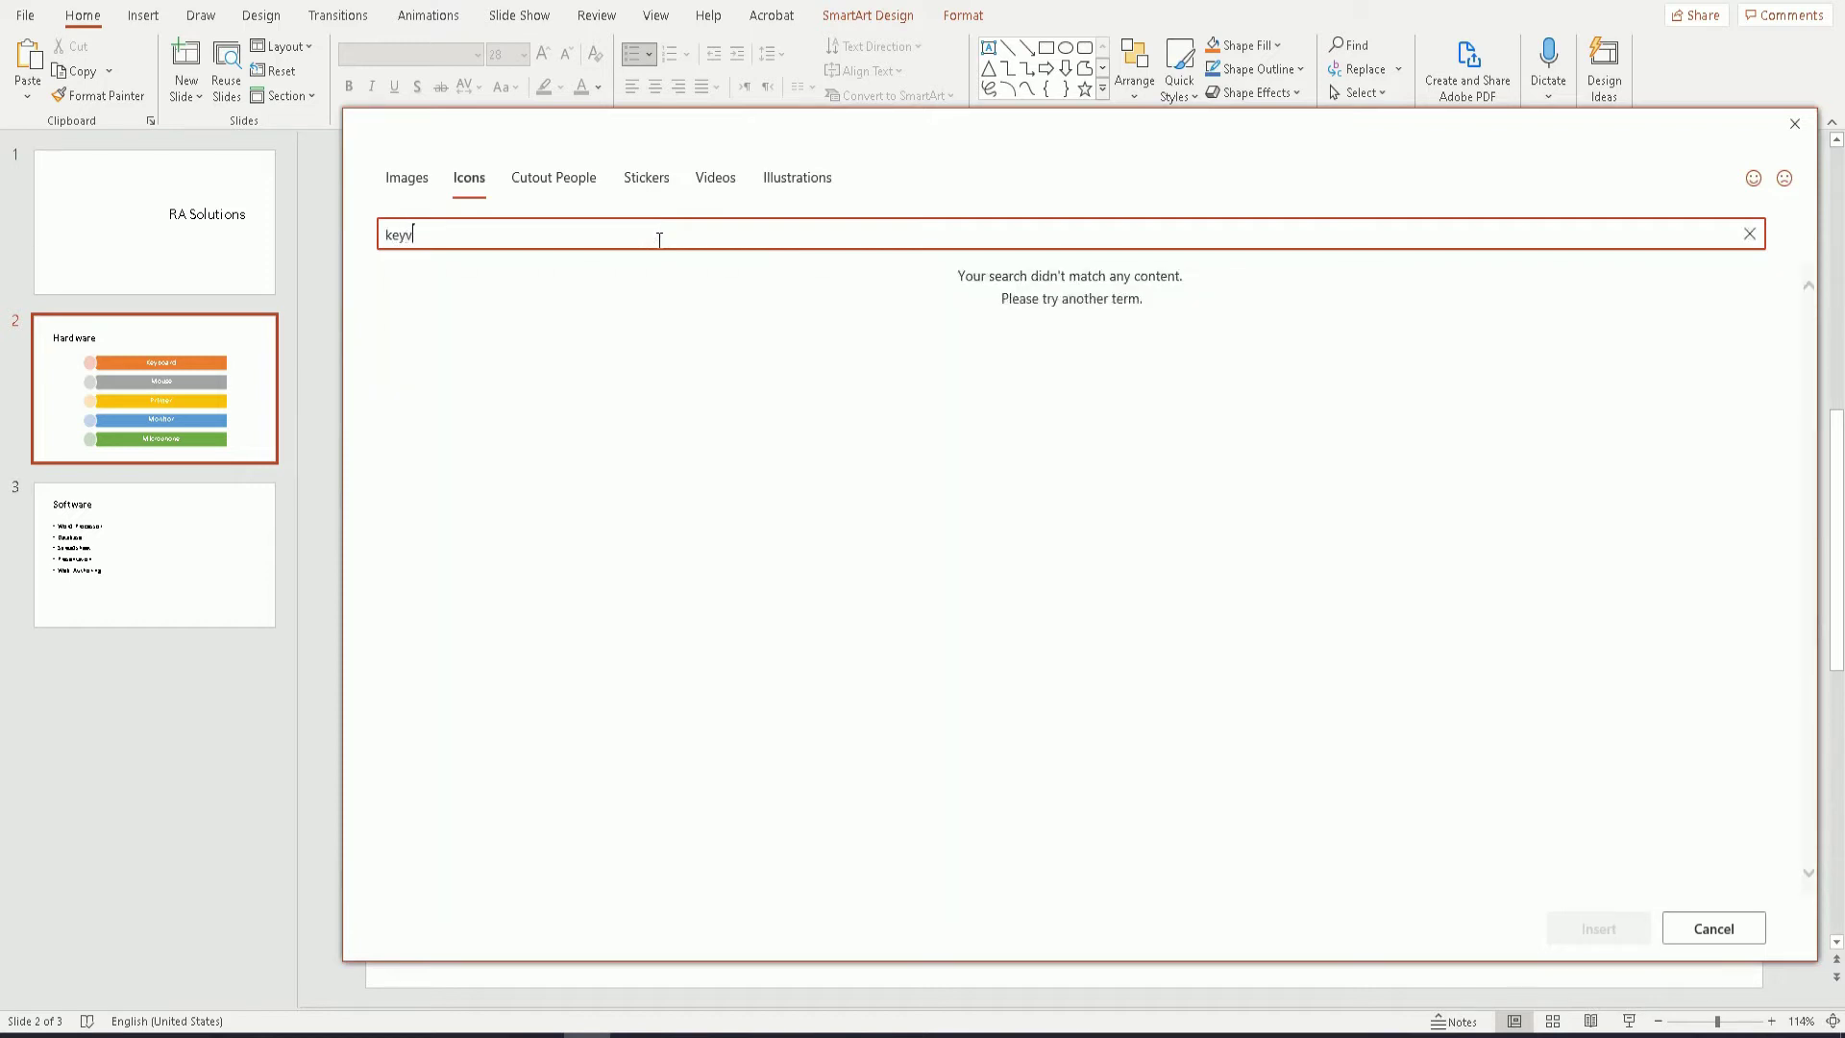
{"action": "type", "text": "board"}
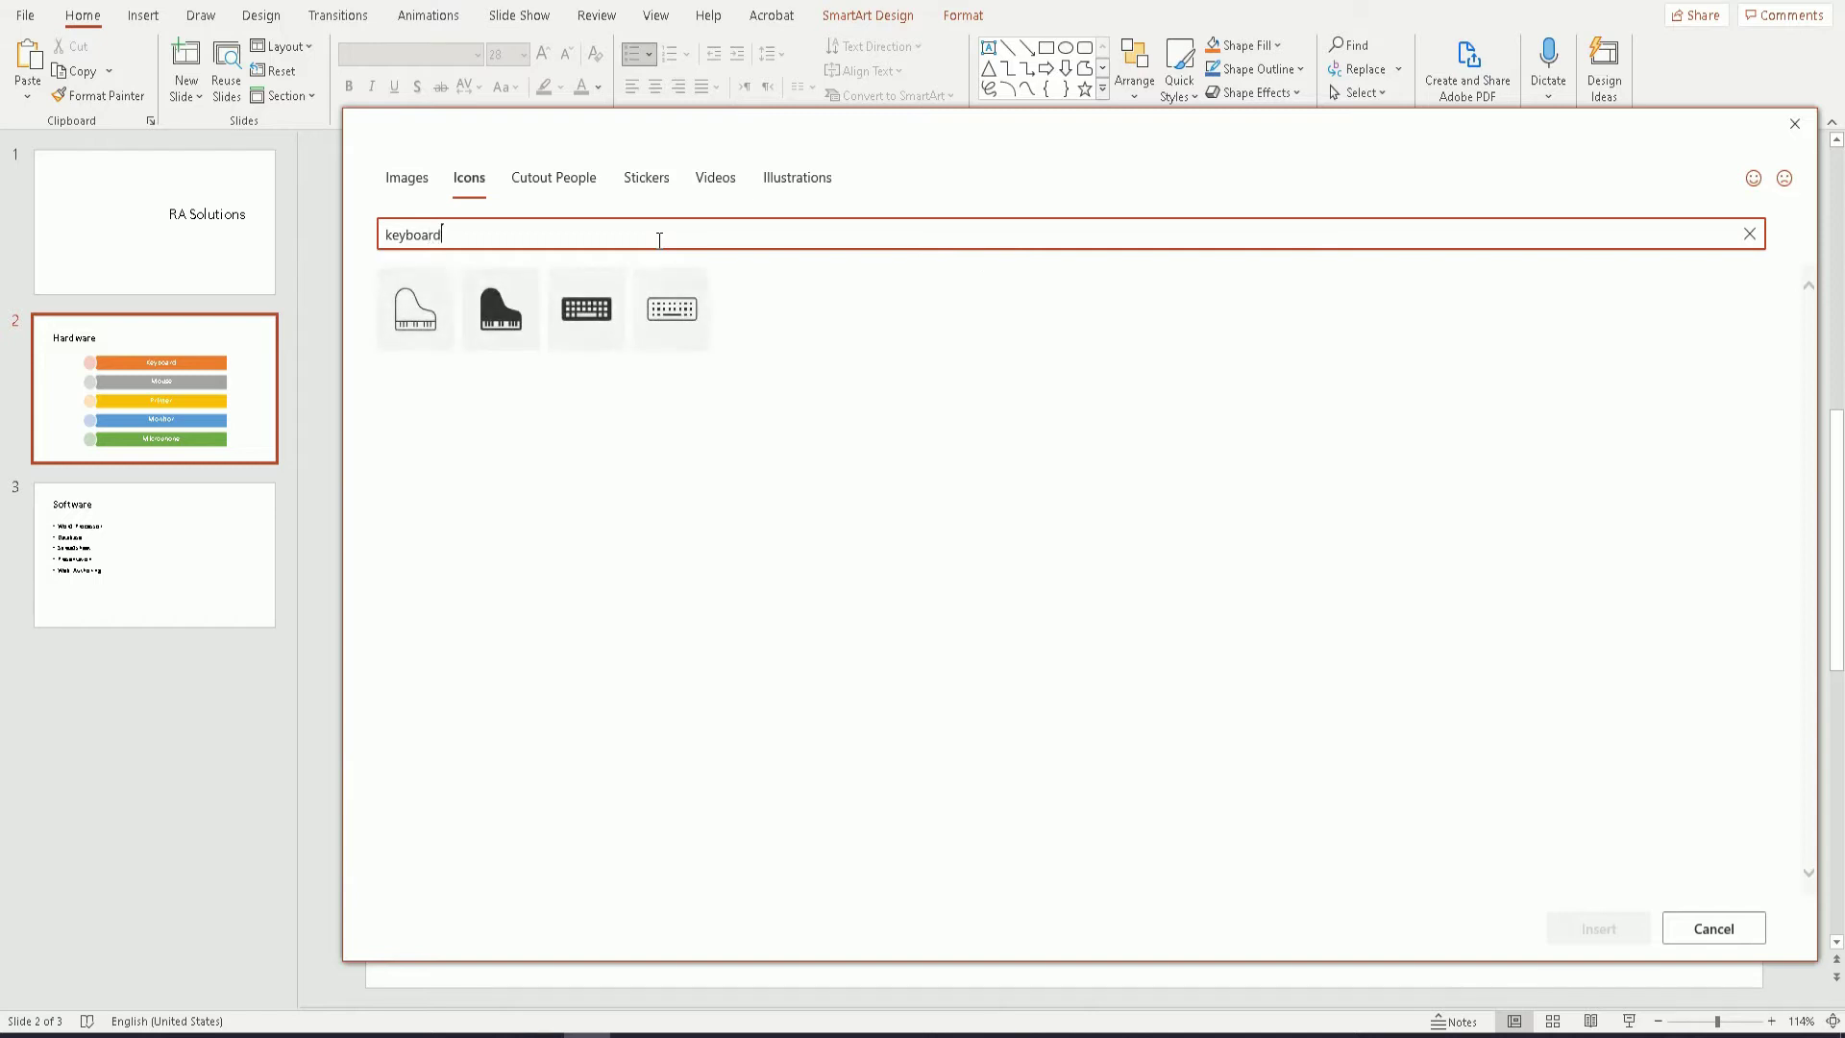
{"action": "left_click", "coordinate": [607, 331]}
{"action": "left_click", "coordinate": [1568, 928]}
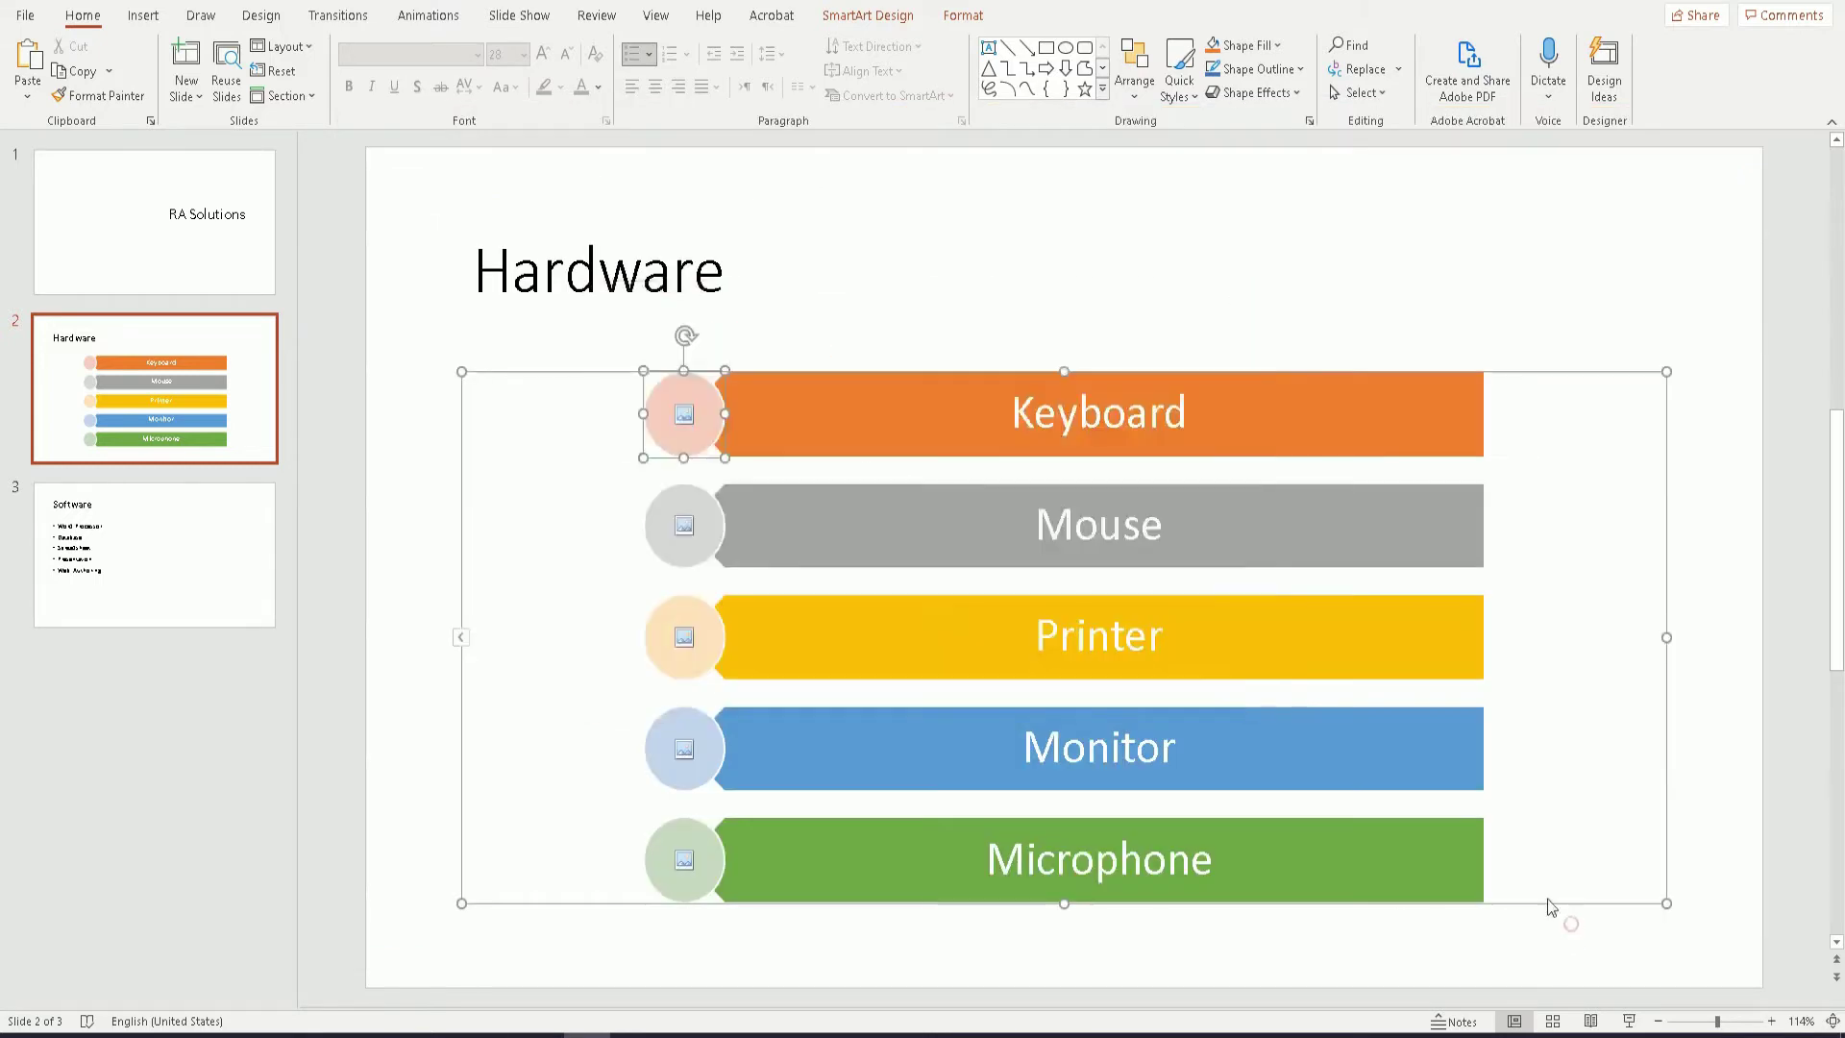
{"action": "left_click", "coordinate": [760, 416]}
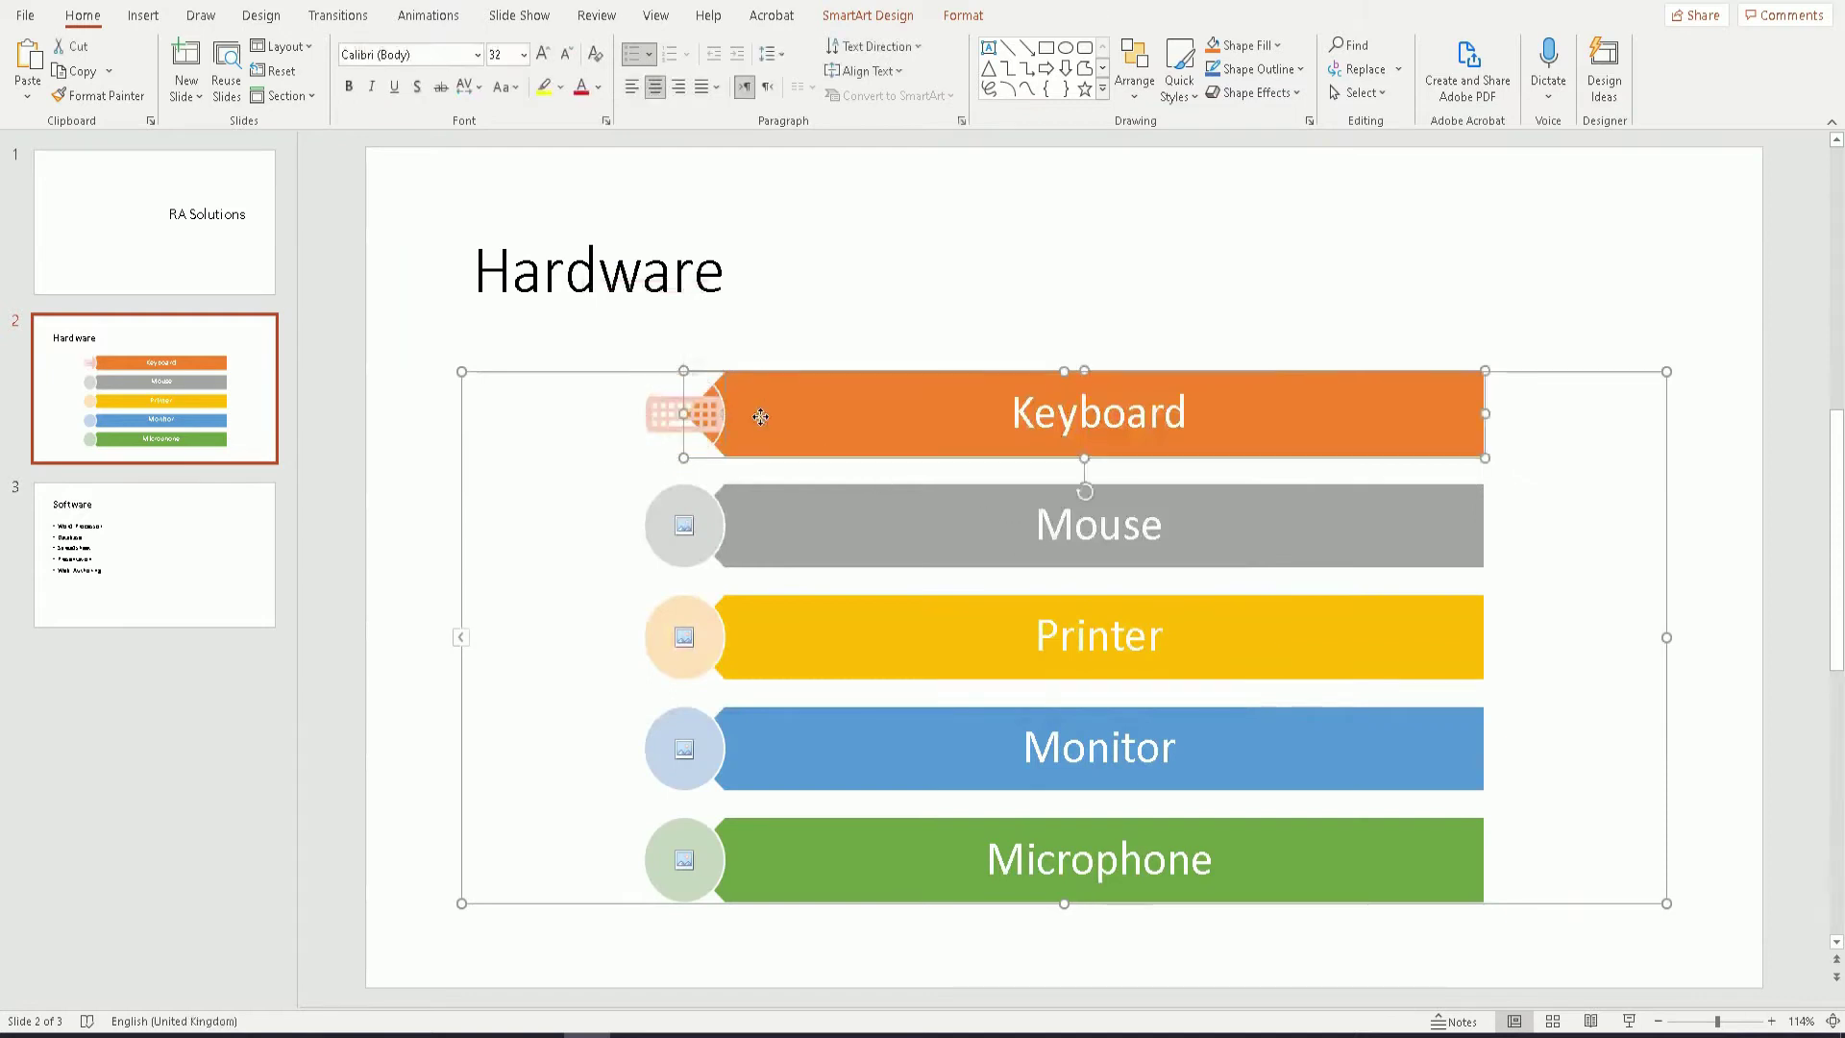
- Search the icon collection for "mouse" and insert the solid computer mouse icon into the Mouse item's picture placeholder
{"action": "left_click", "coordinate": [665, 413]}
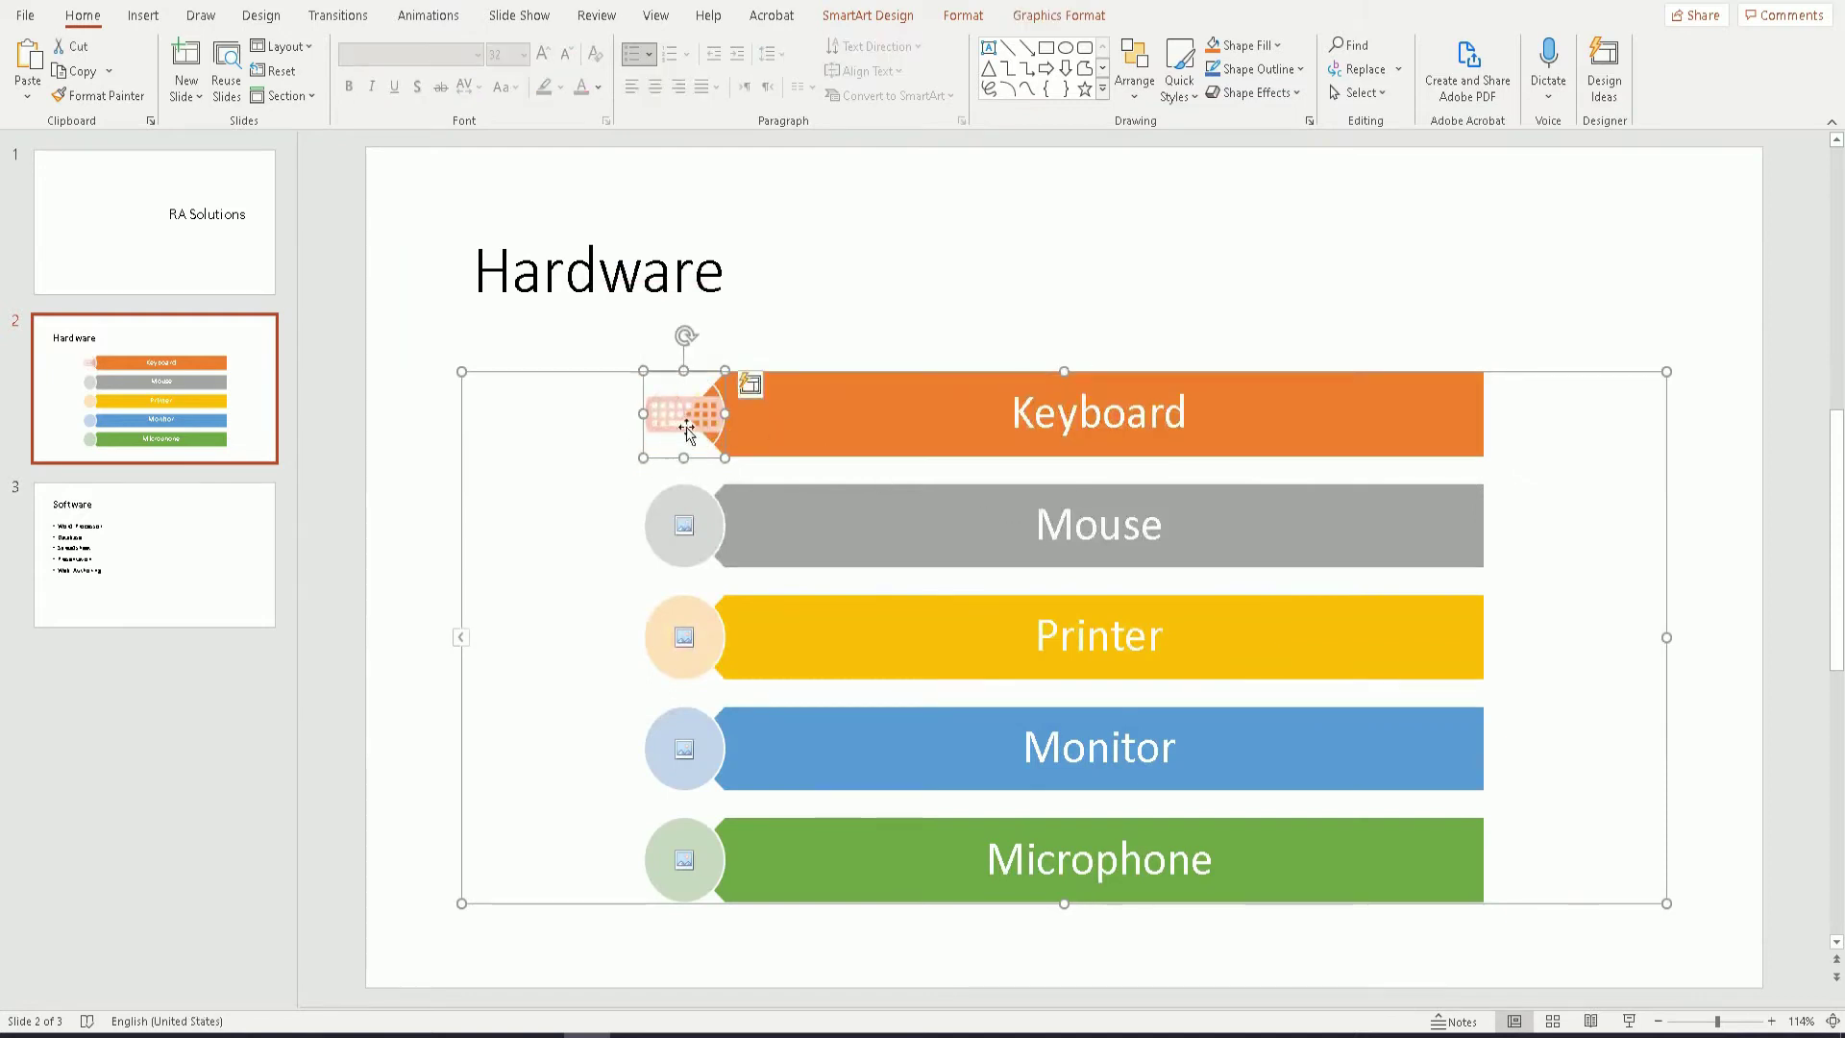
{"action": "left_click", "coordinate": [688, 528]}
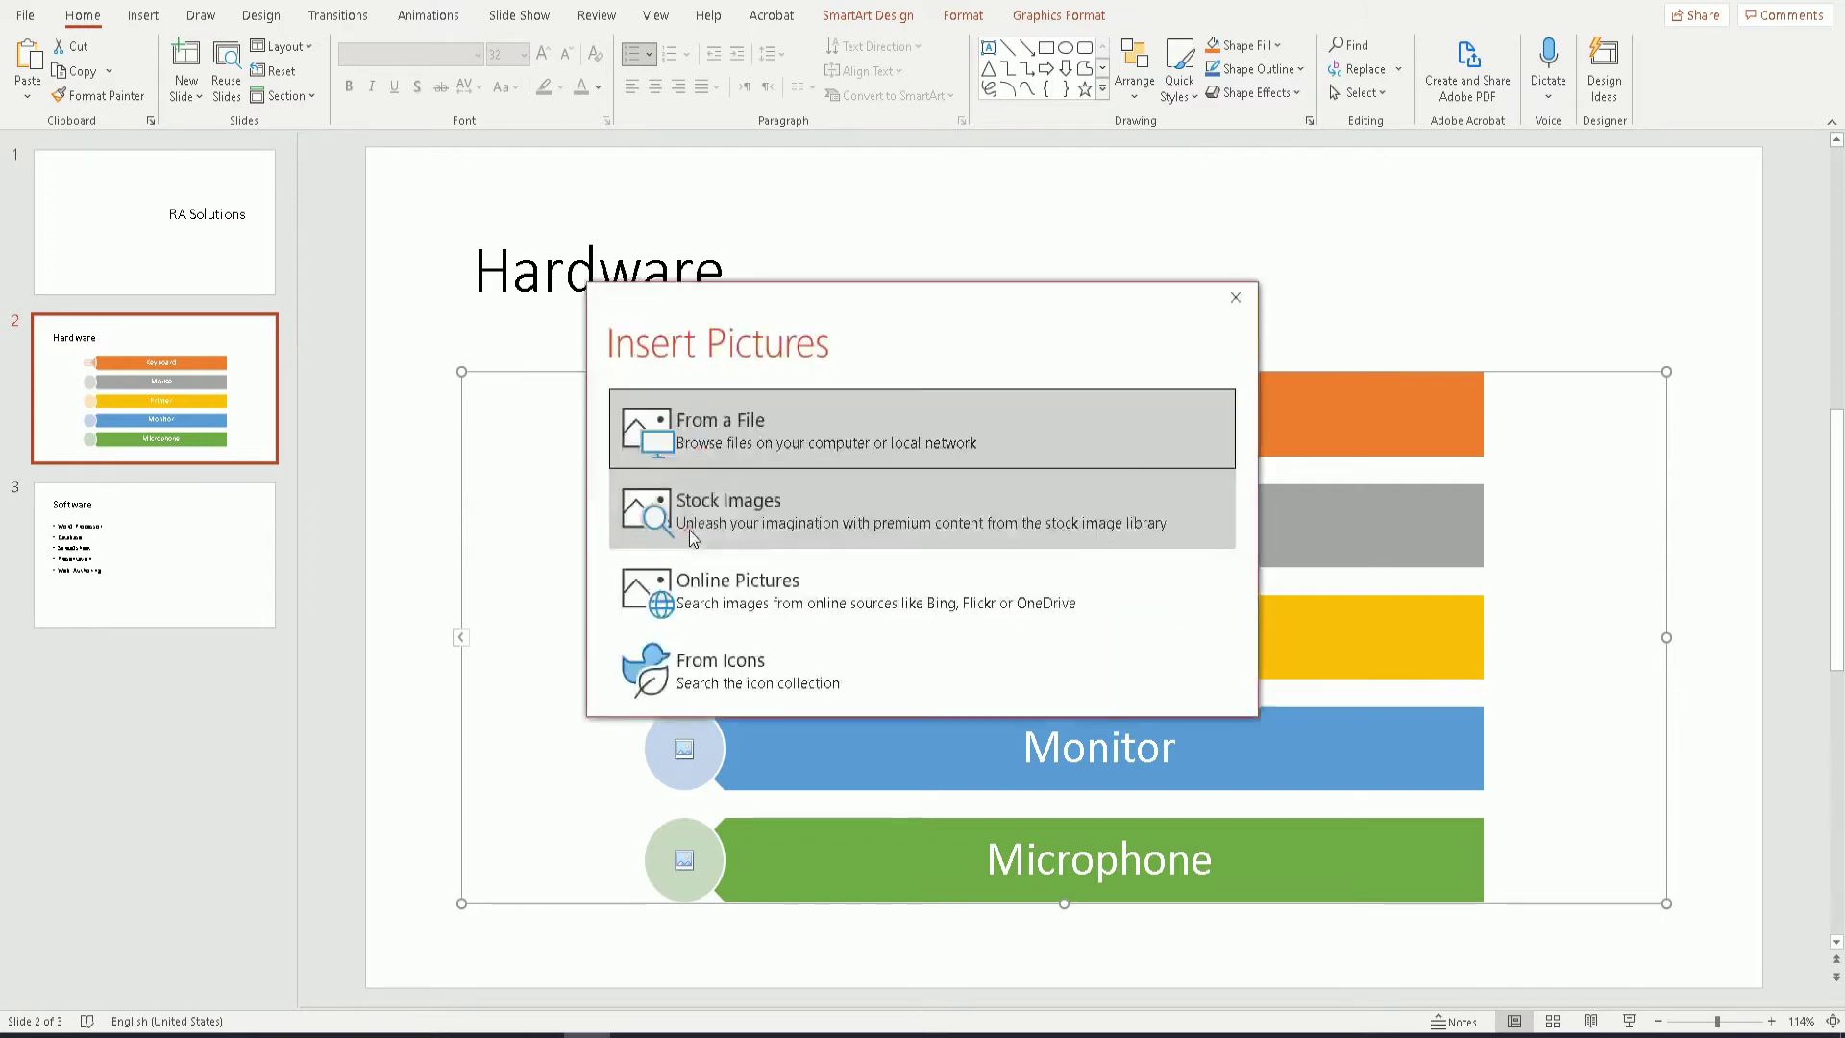
{"action": "left_click", "coordinate": [763, 647]}
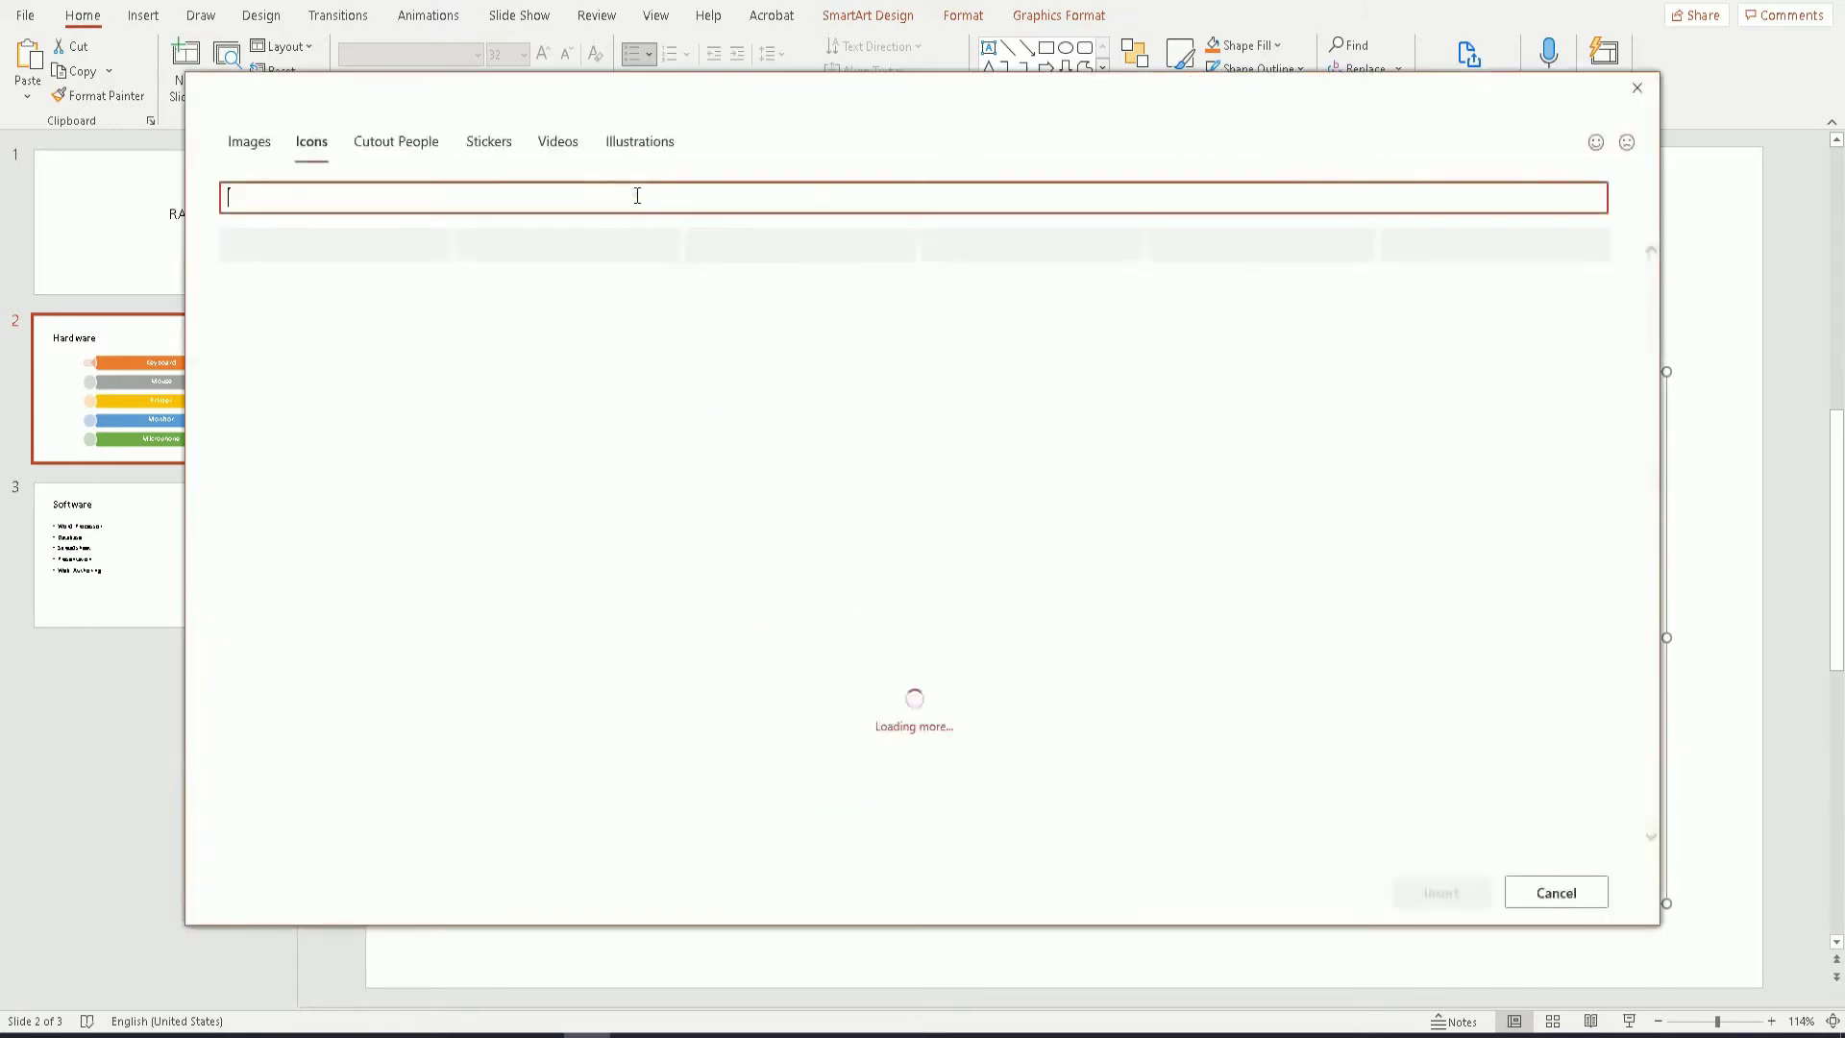
{"action": "type", "text": "mouse"}
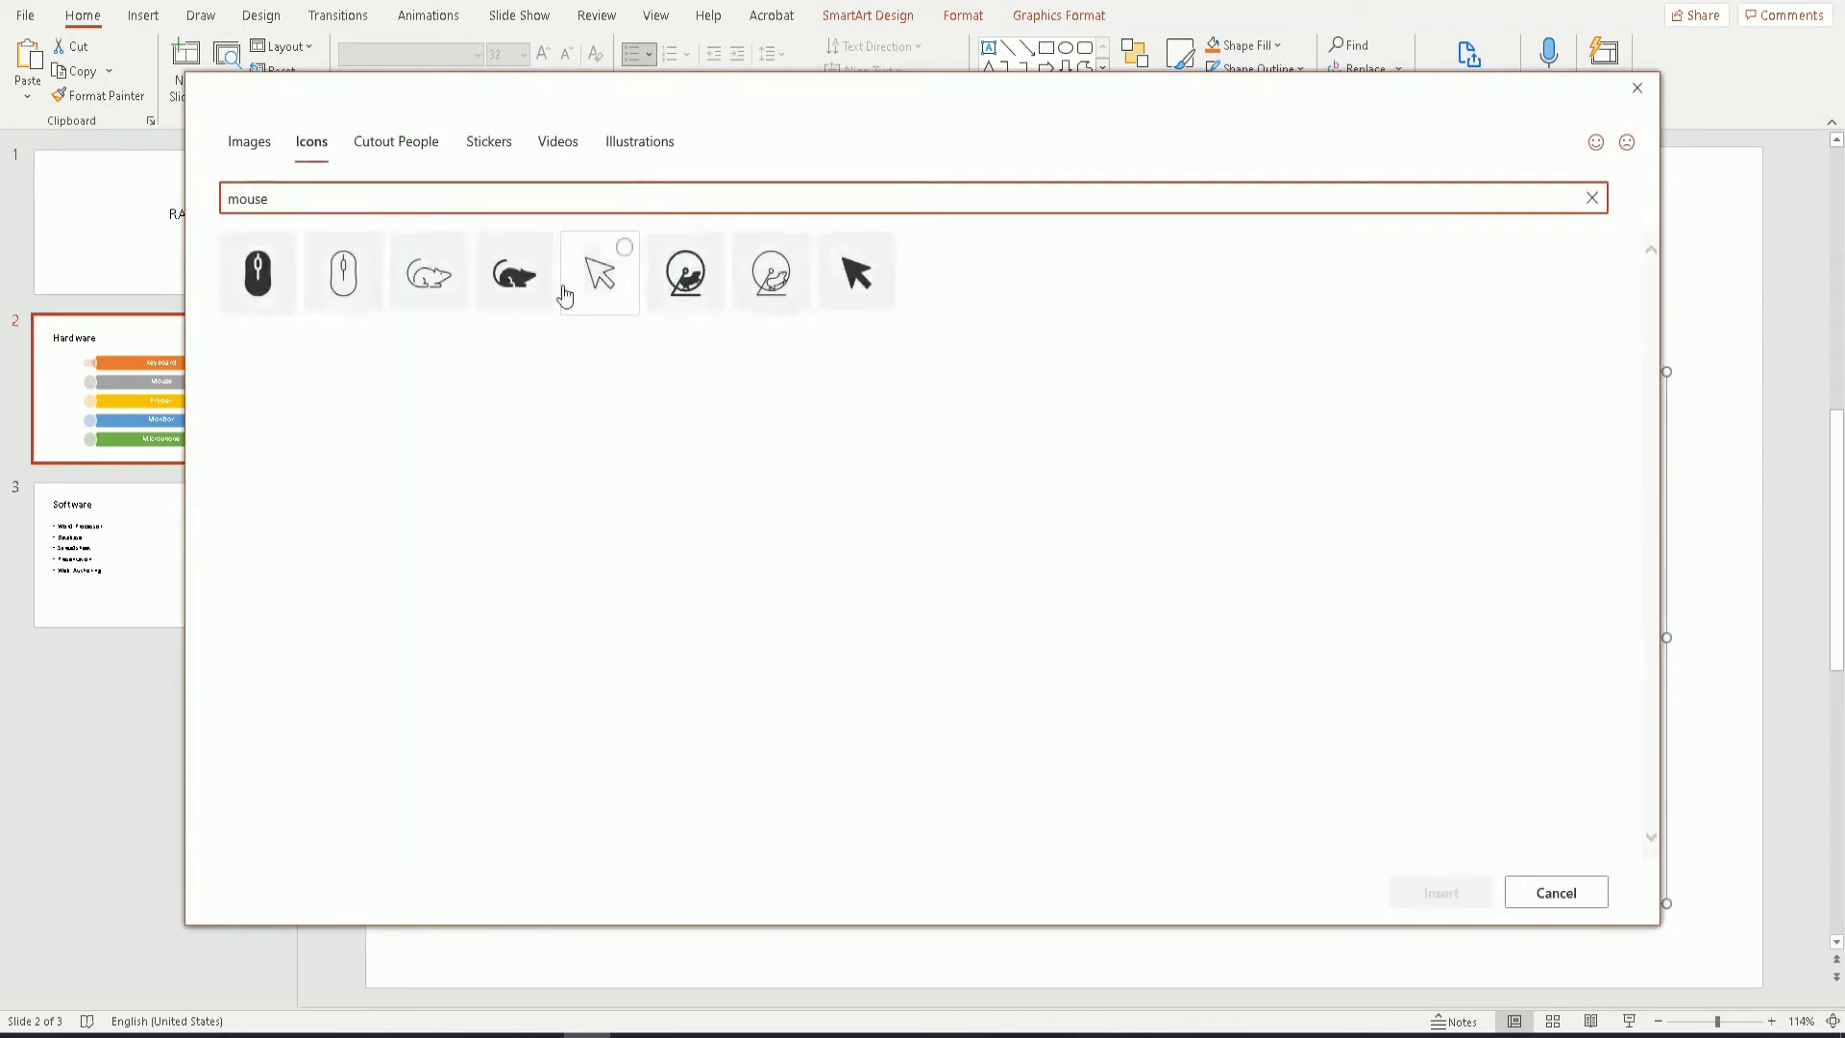
{"action": "left_click", "coordinate": [257, 278]}
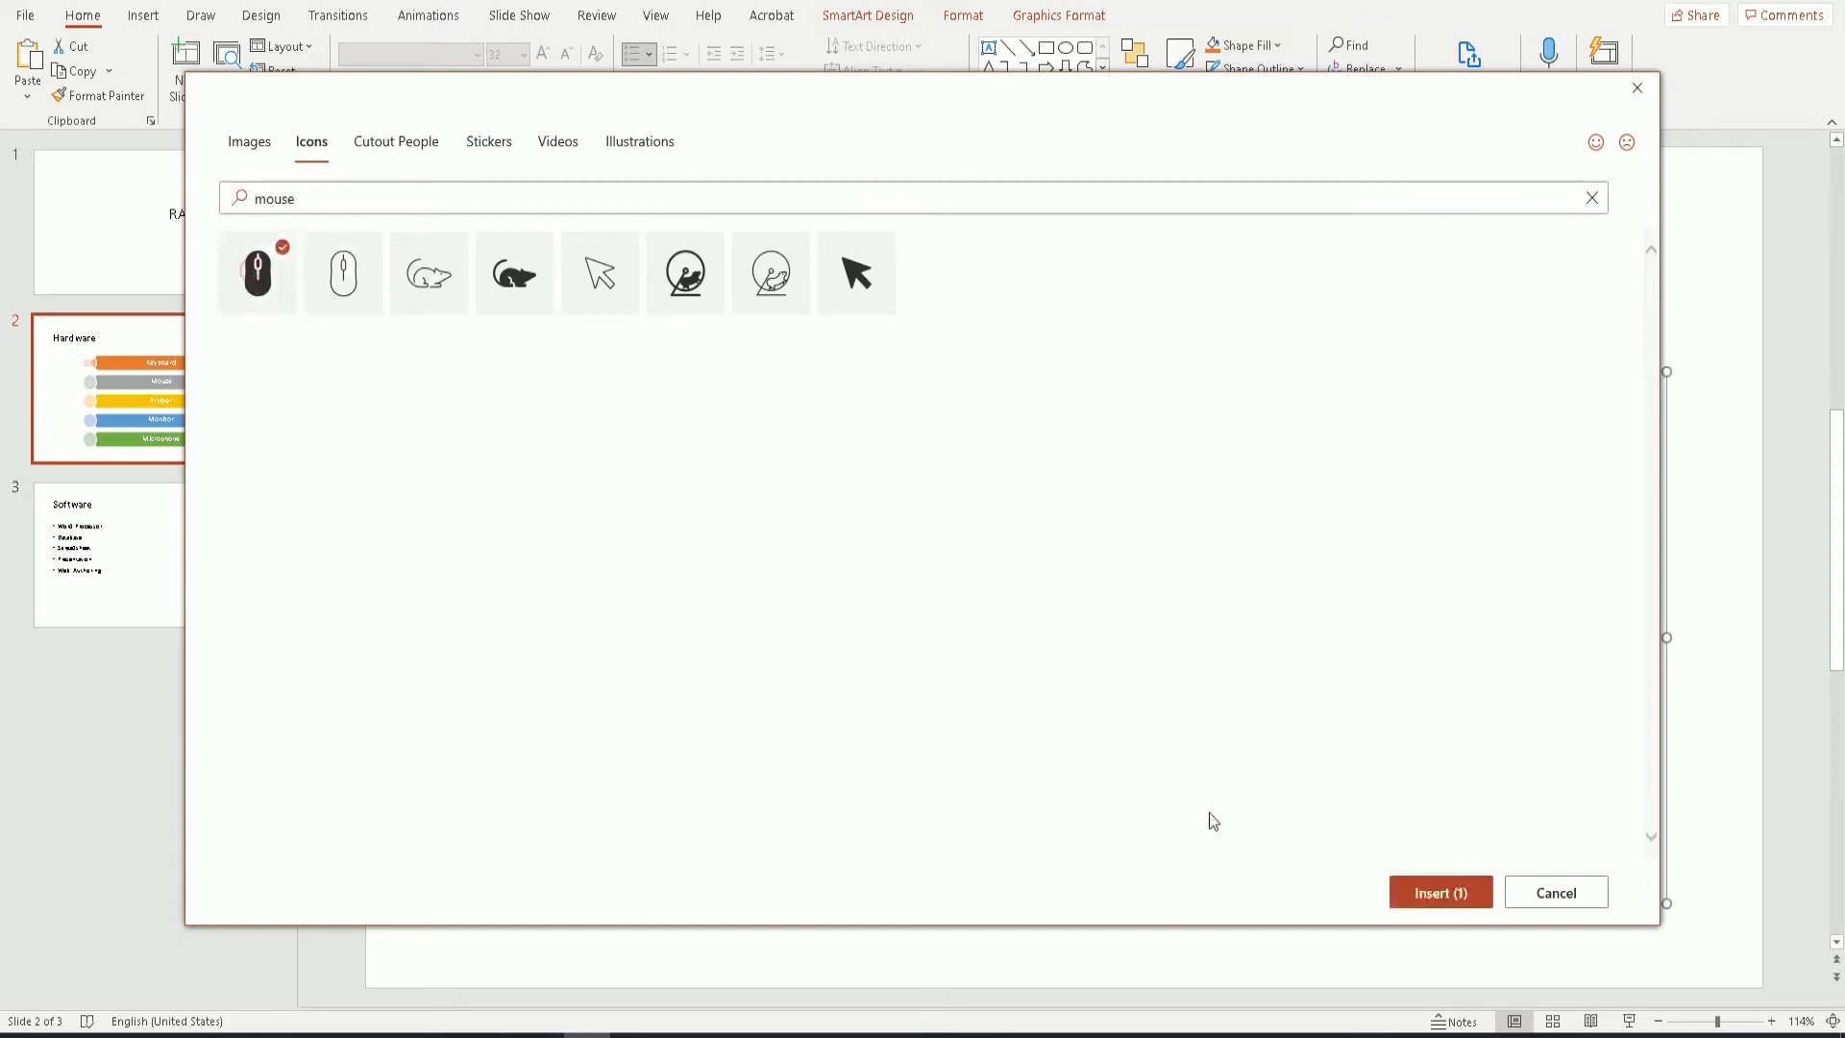
{"action": "left_click", "coordinate": [1434, 891]}
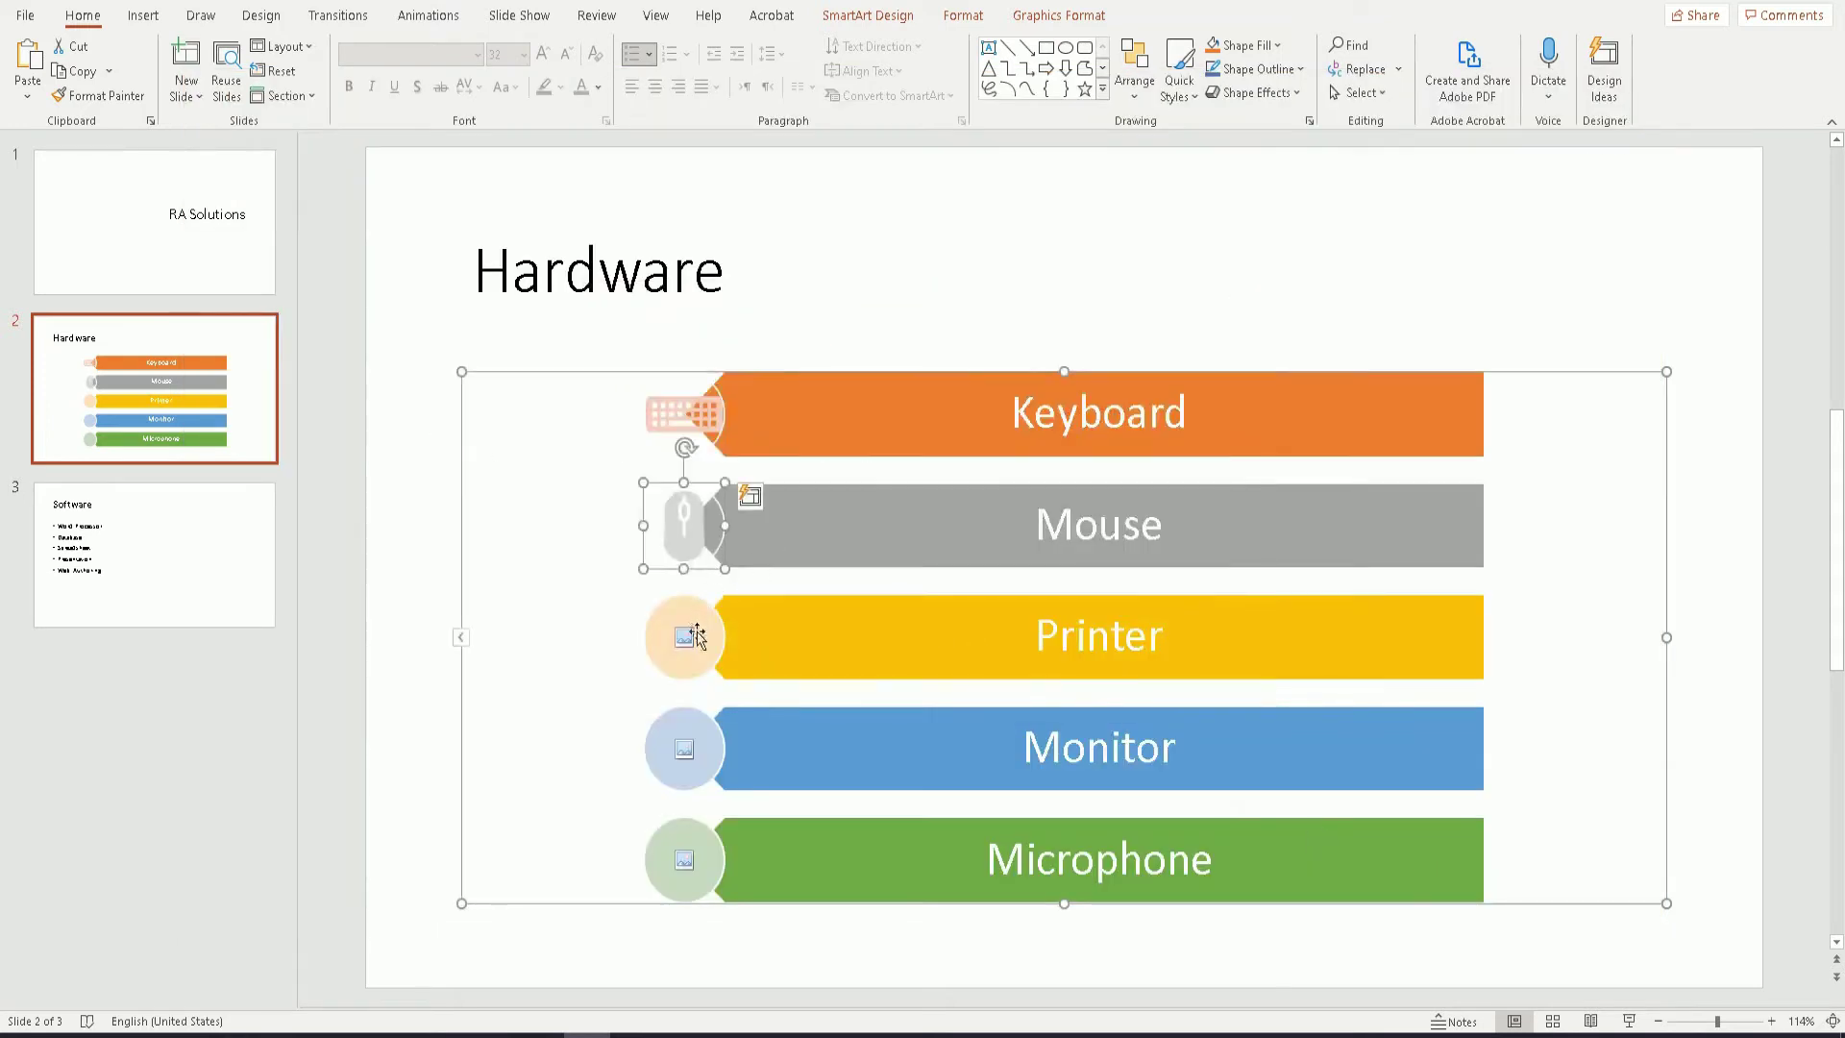
{"action": "left_click", "coordinate": [758, 527]}
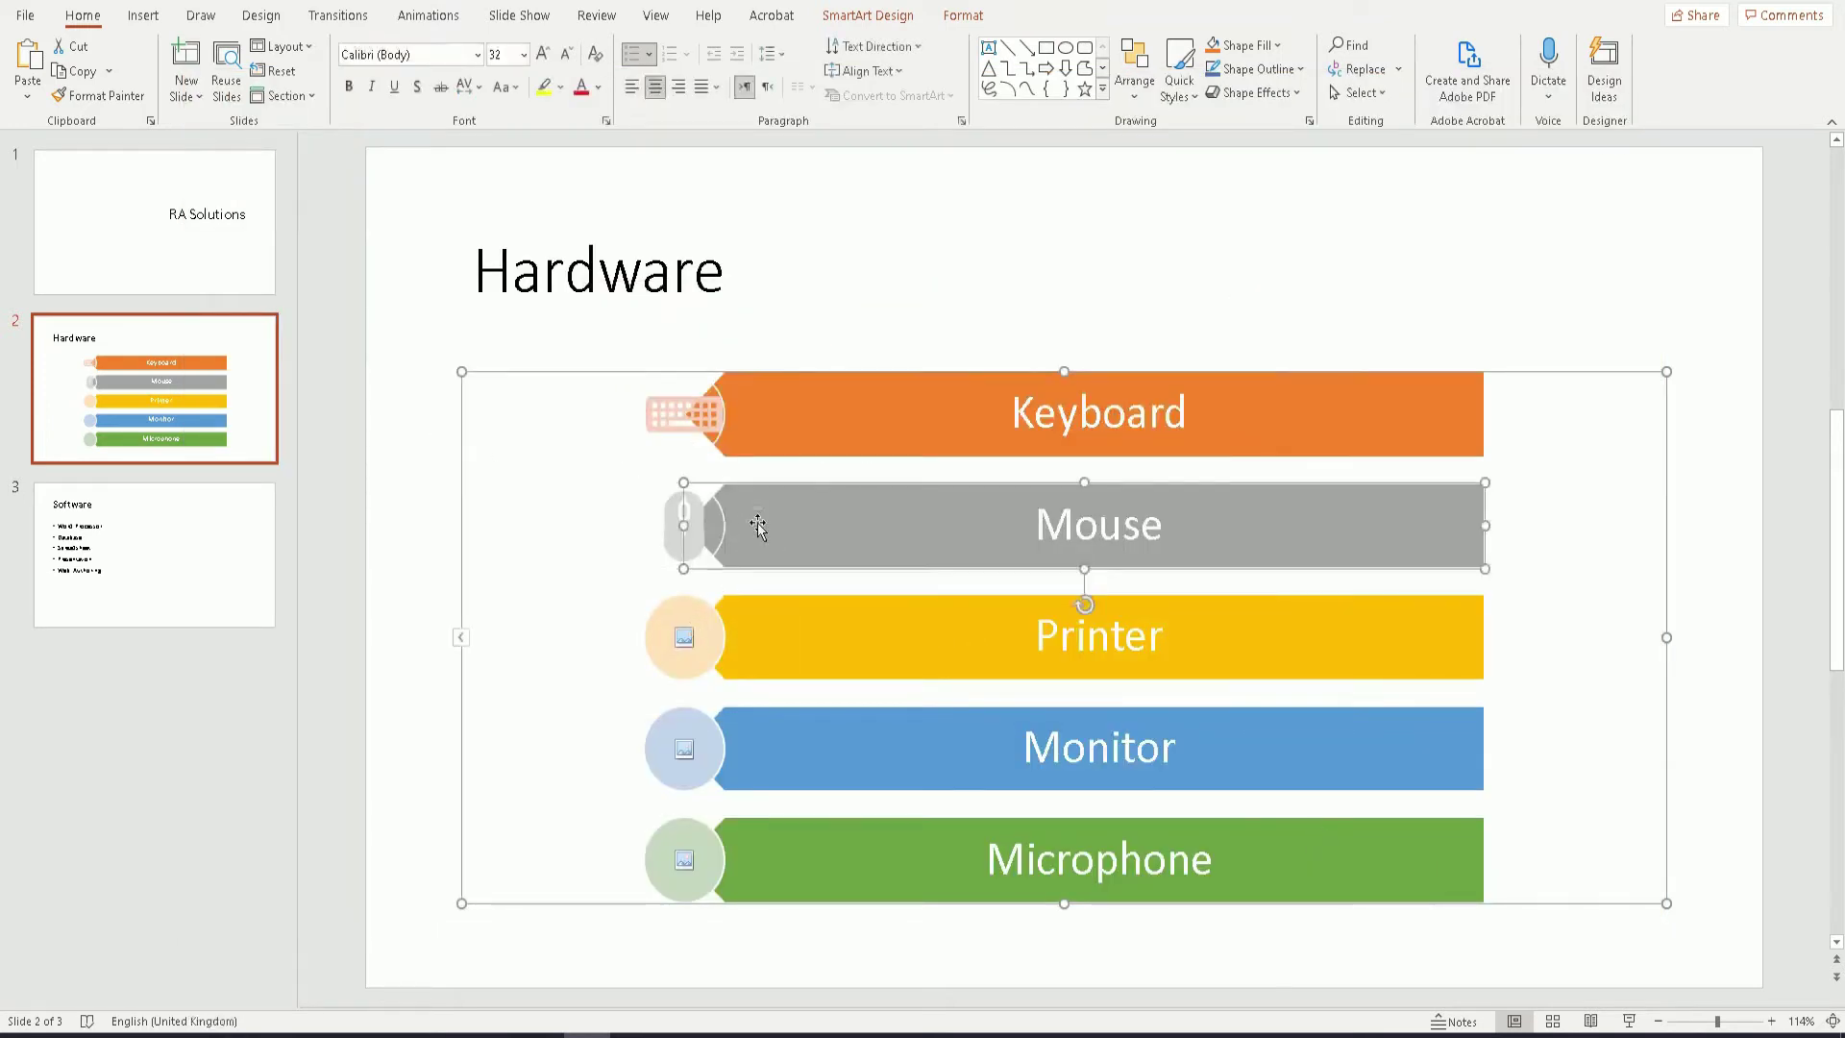
- Search the icon collection for "printer" and insert the first solid desktop printer icon into the Printer item's picture placeholder
{"action": "left_click", "coordinate": [685, 644]}
{"action": "left_click", "coordinate": [707, 667]}
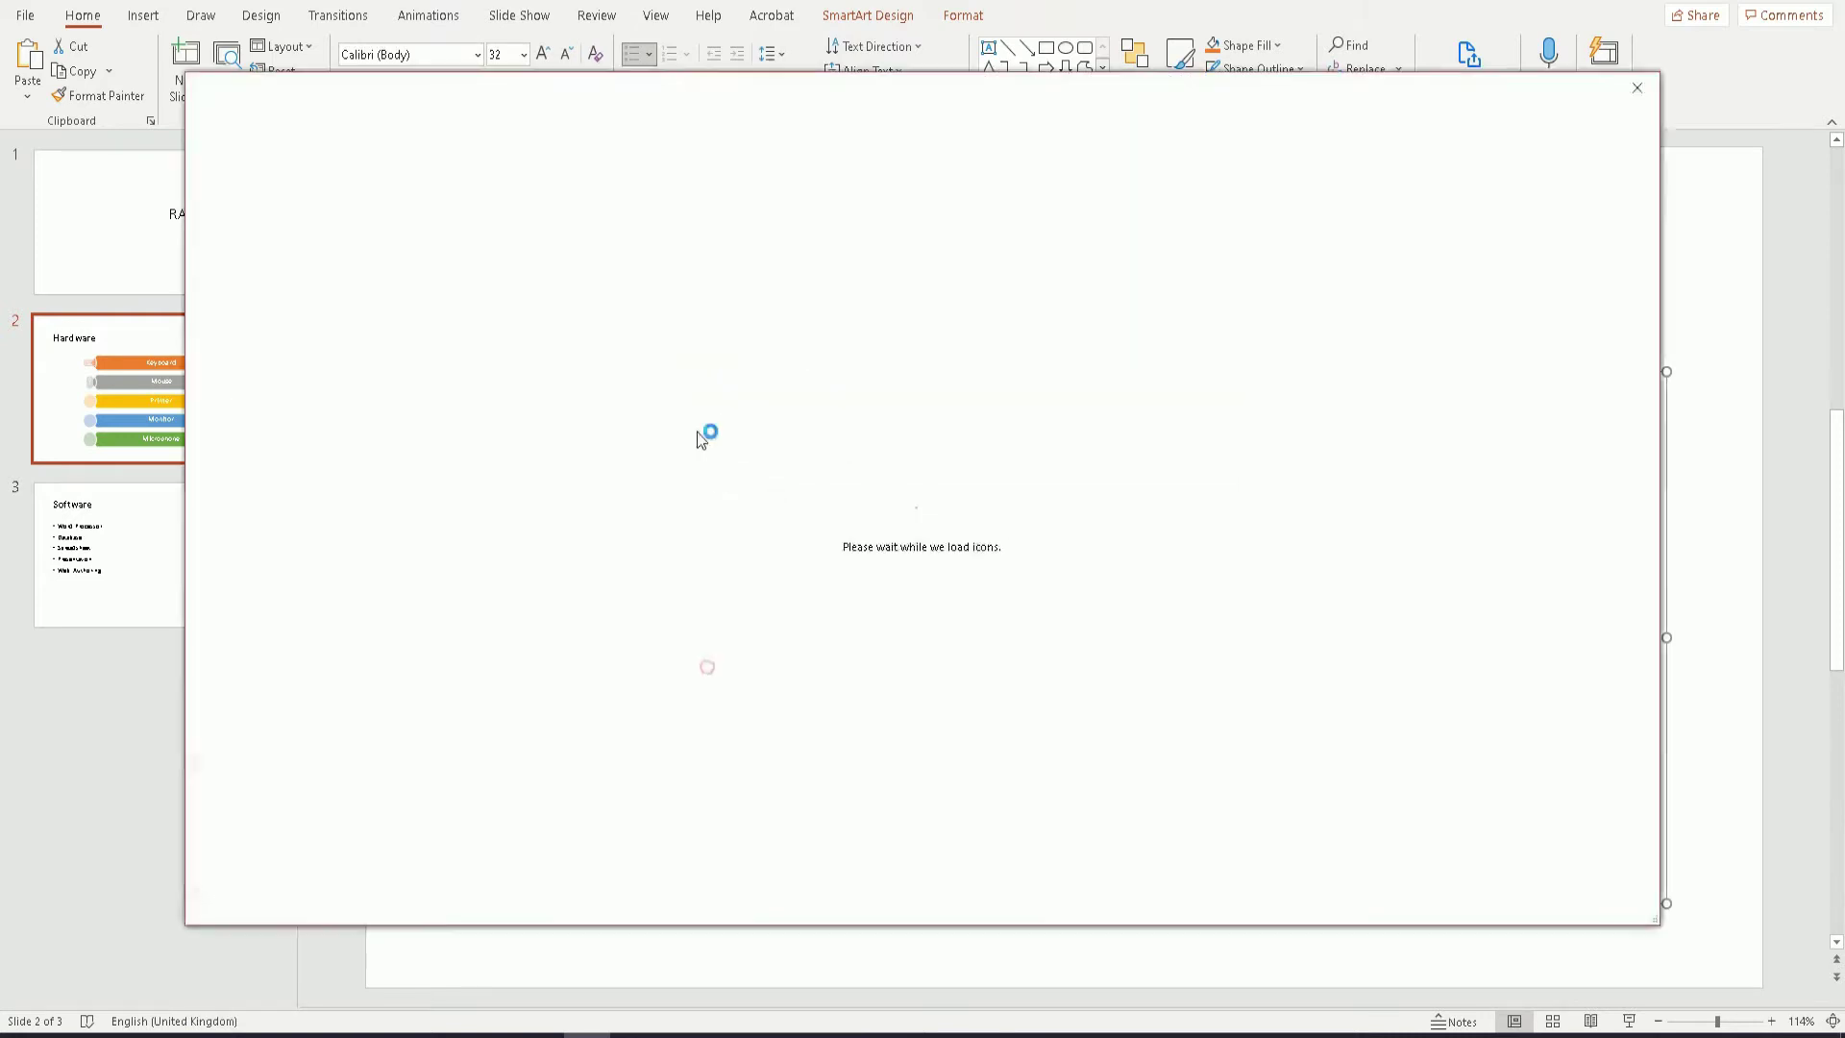
{"action": "type", "text": "prin"}
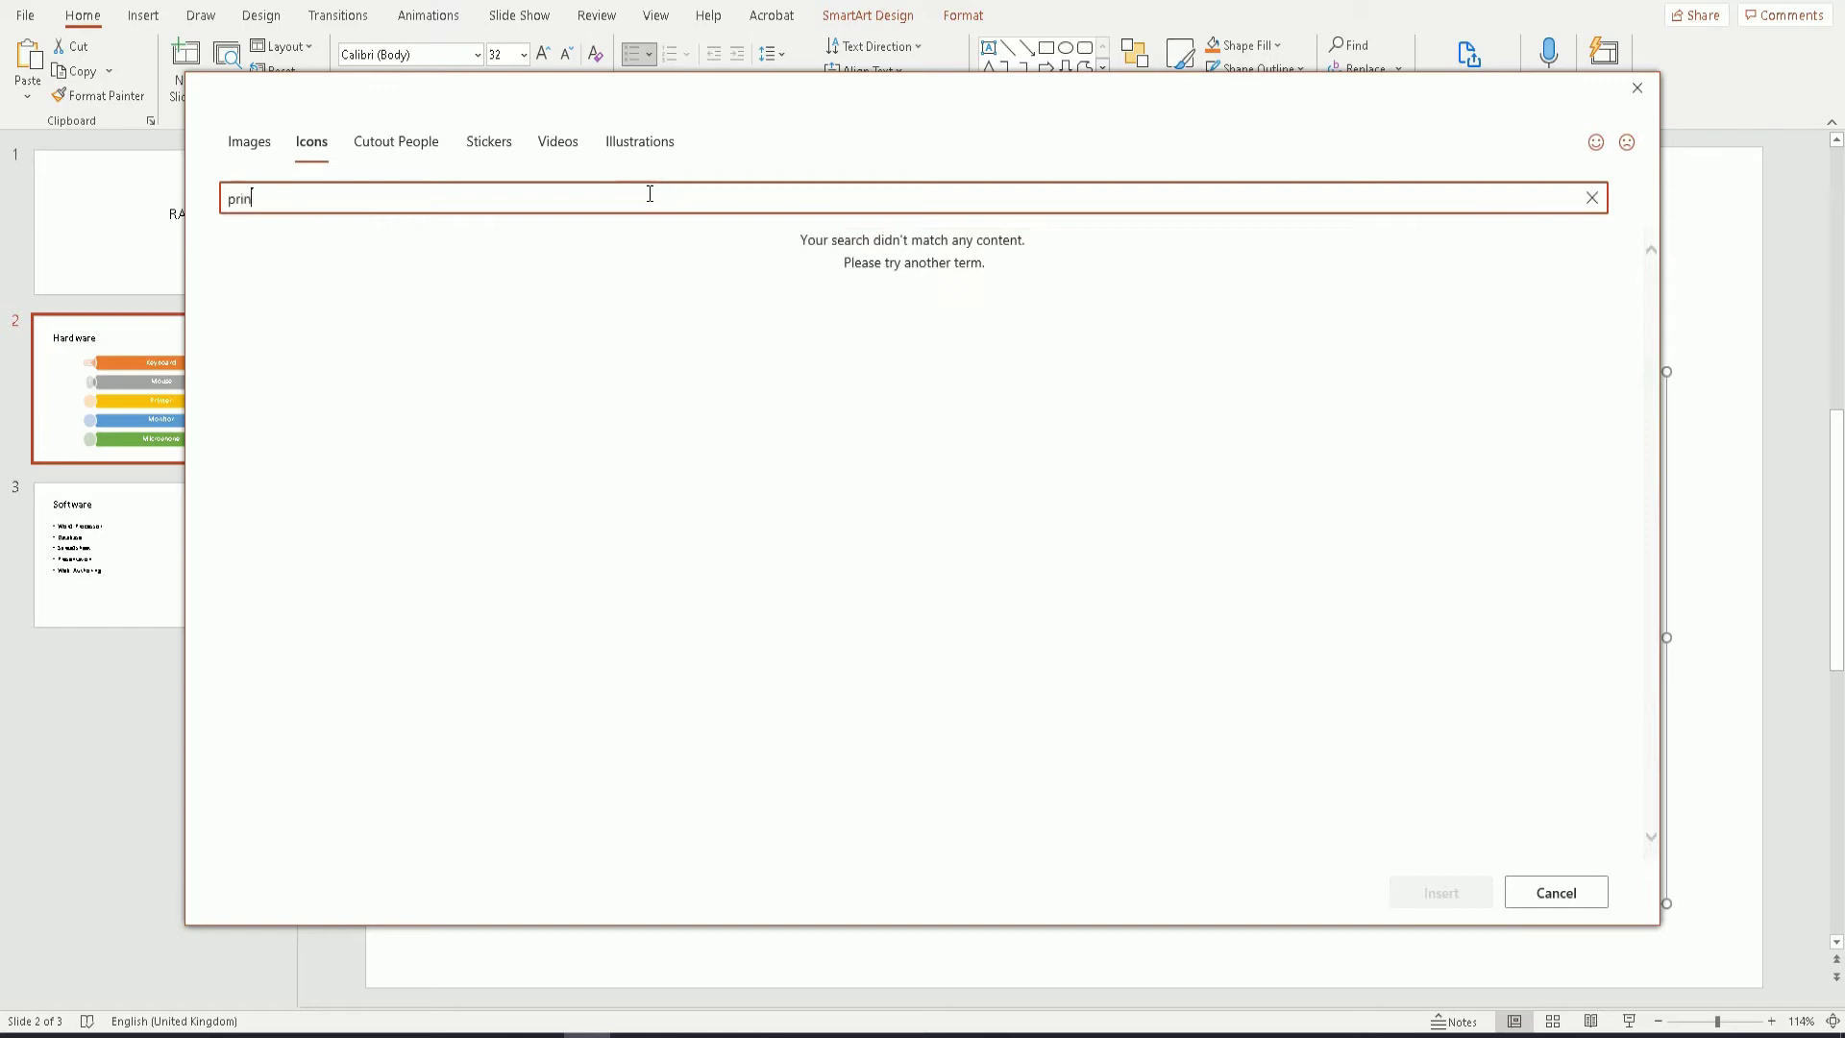
{"action": "type", "text": "ter"}
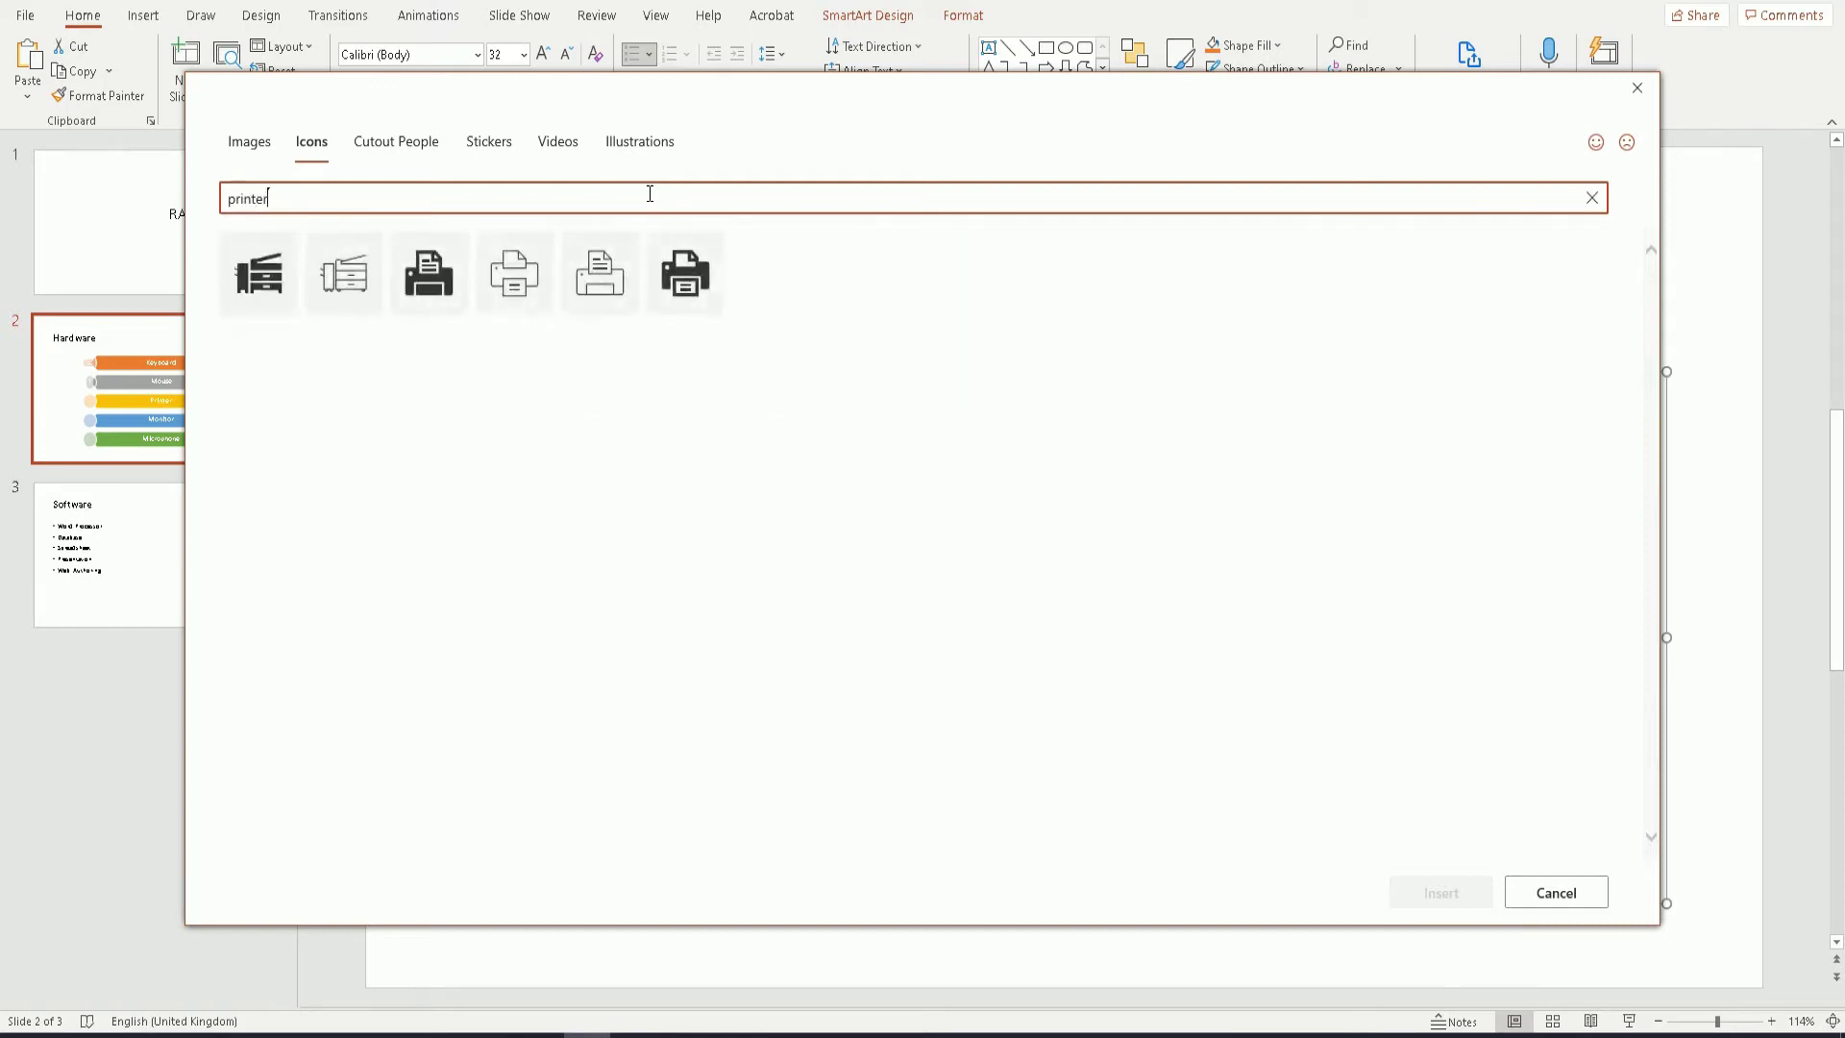
{"action": "left_click", "coordinate": [429, 274]}
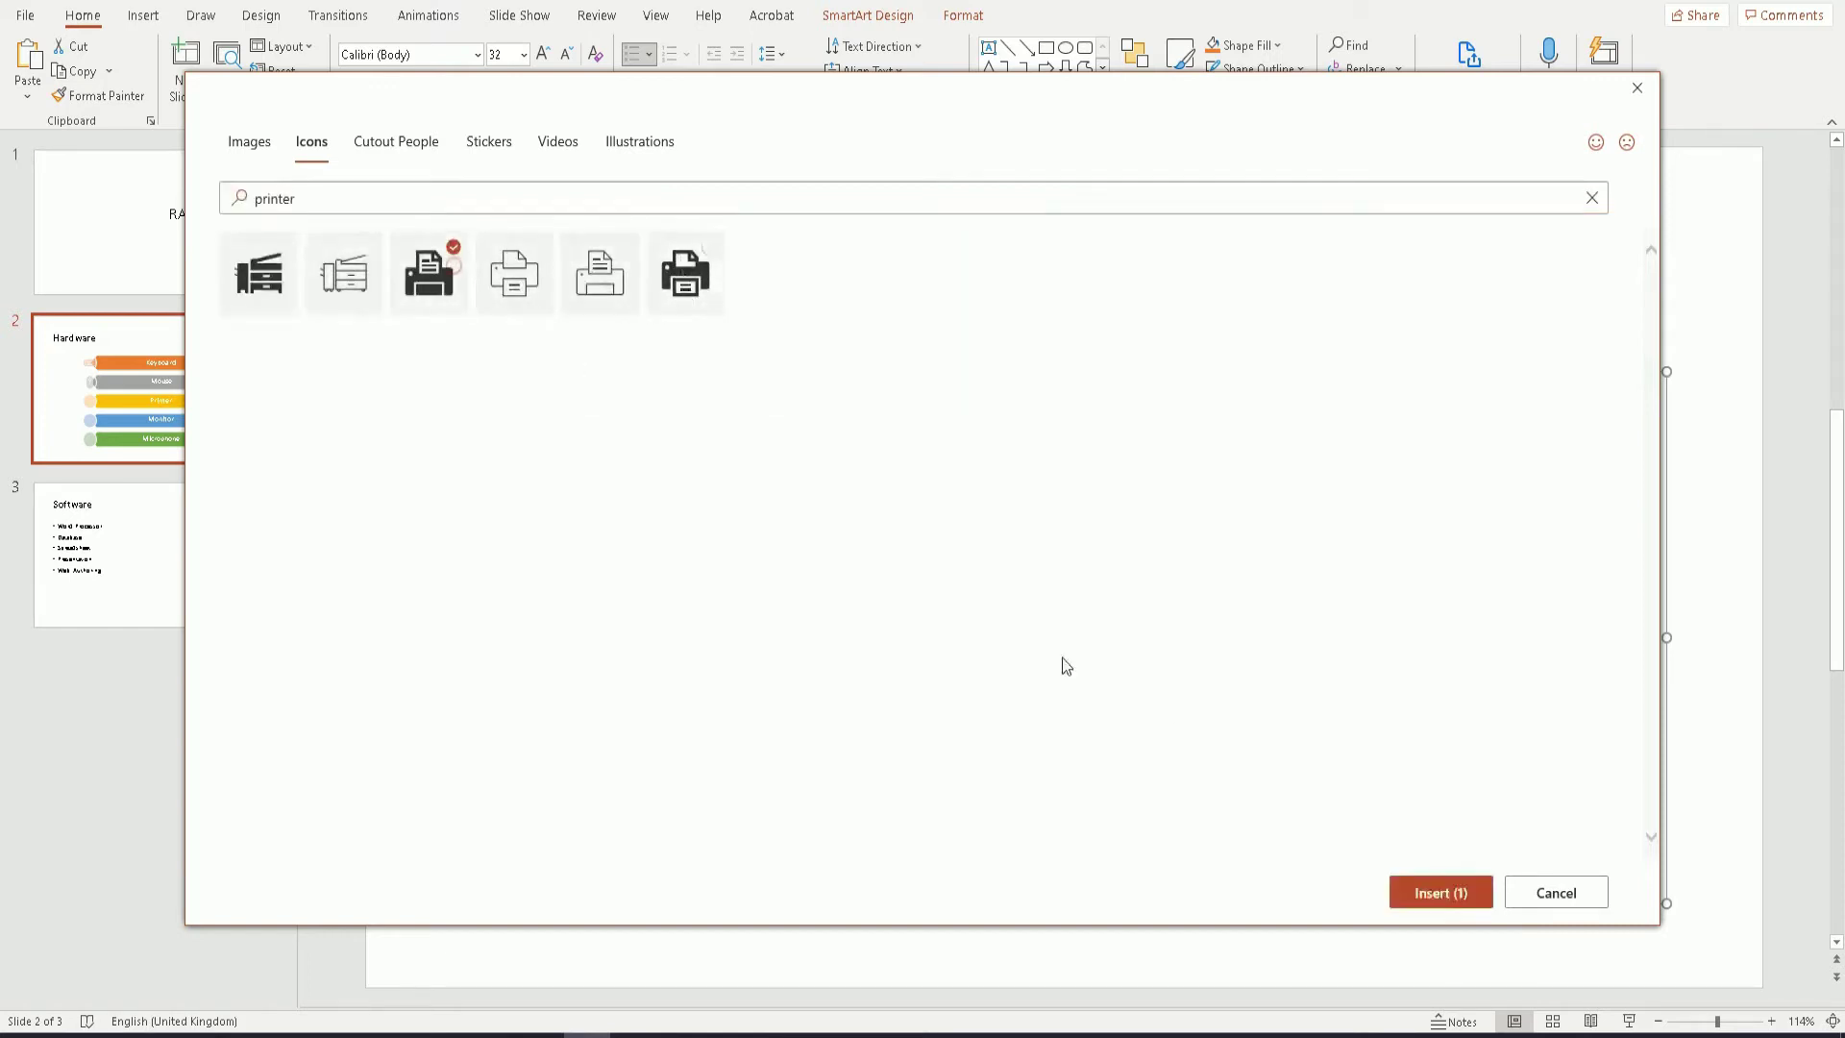
{"action": "left_click", "coordinate": [1438, 893]}
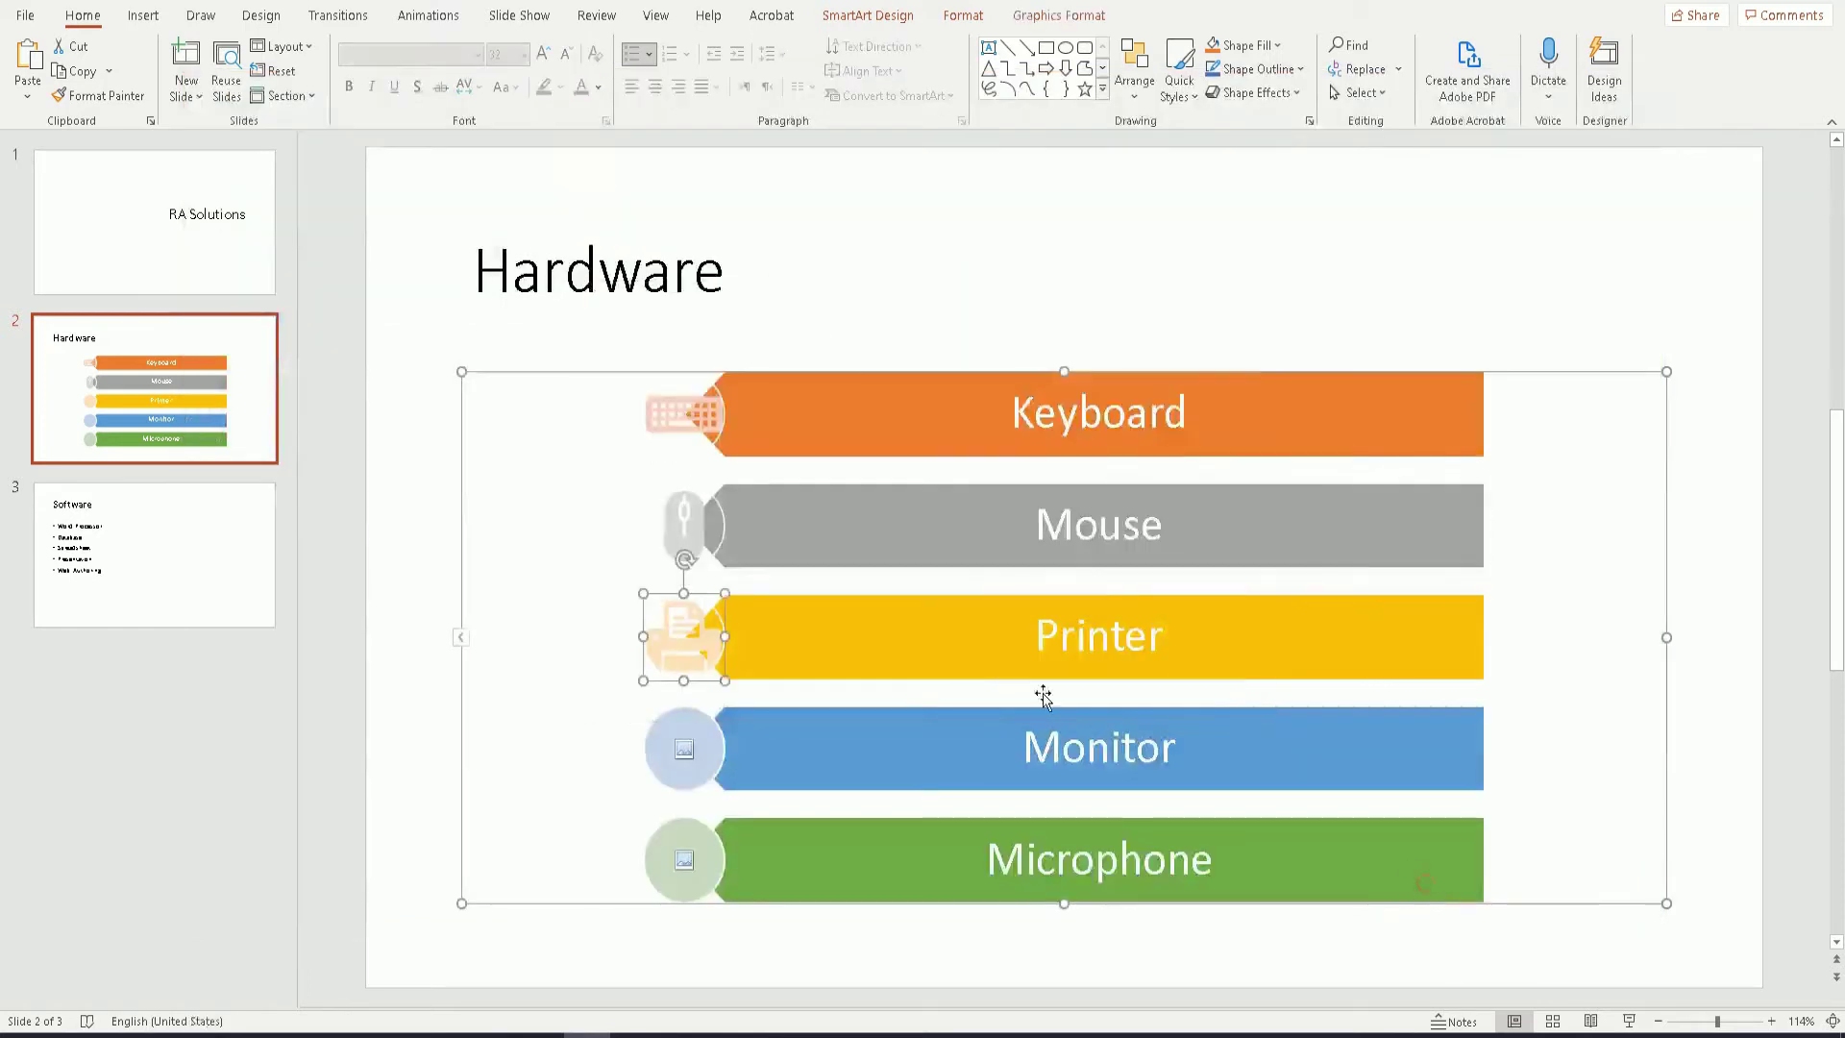
- Search the icon collection for "monitor" and insert the solid widescreen monitor icon into the Monitor item's picture placeholder
{"action": "left_click", "coordinate": [684, 755]}
{"action": "left_click", "coordinate": [690, 648]}
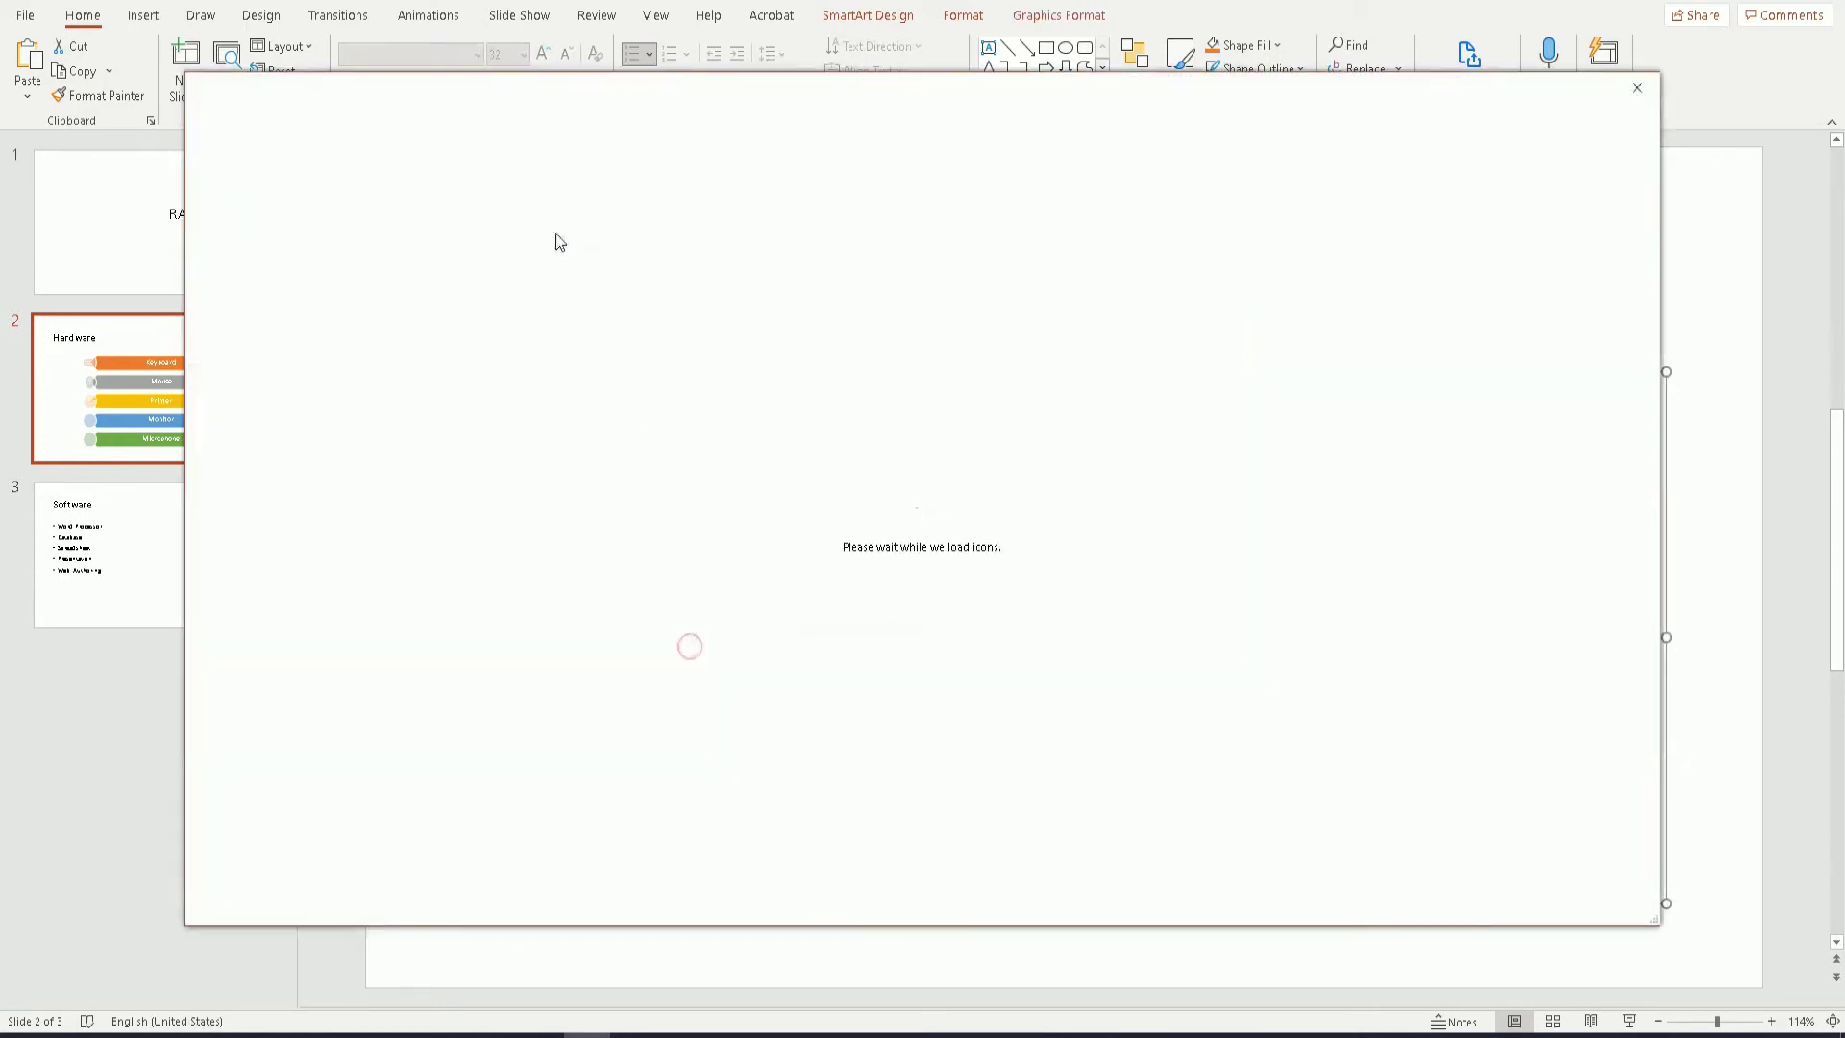
{"action": "type", "text": "monitor"}
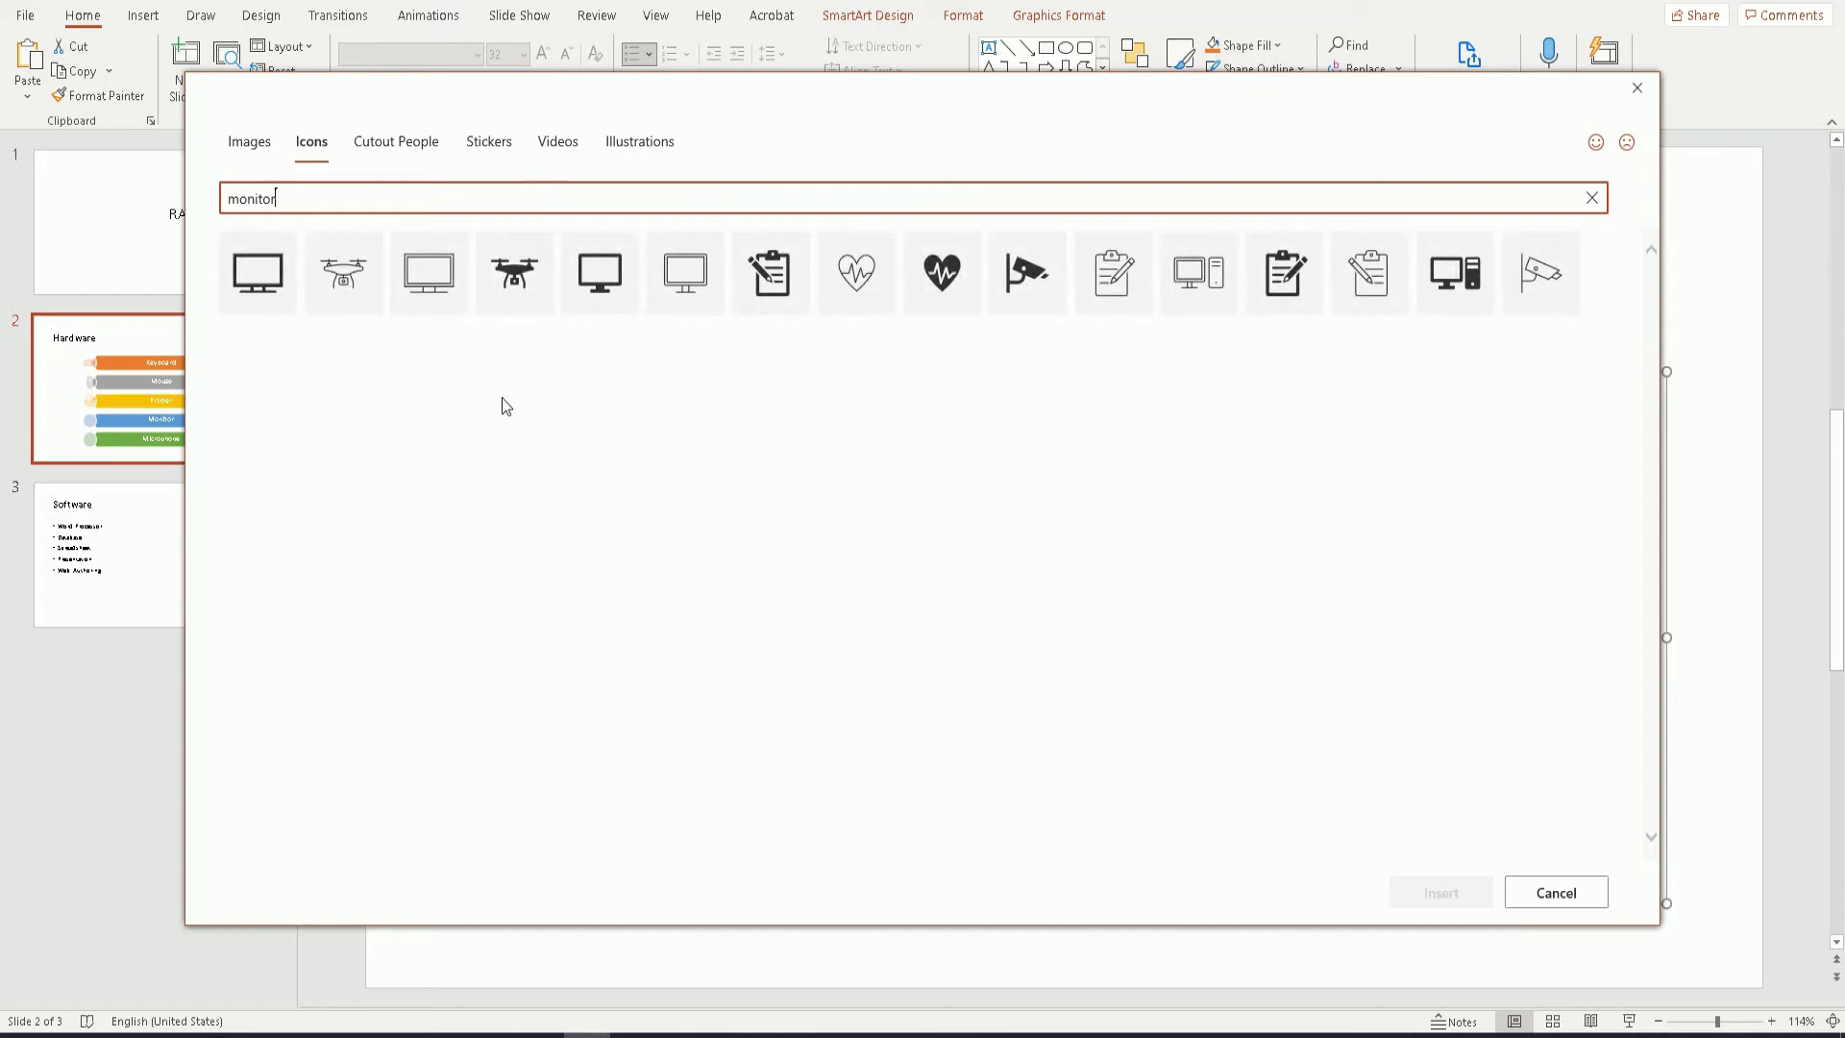
{"action": "left_click", "coordinate": [257, 273]}
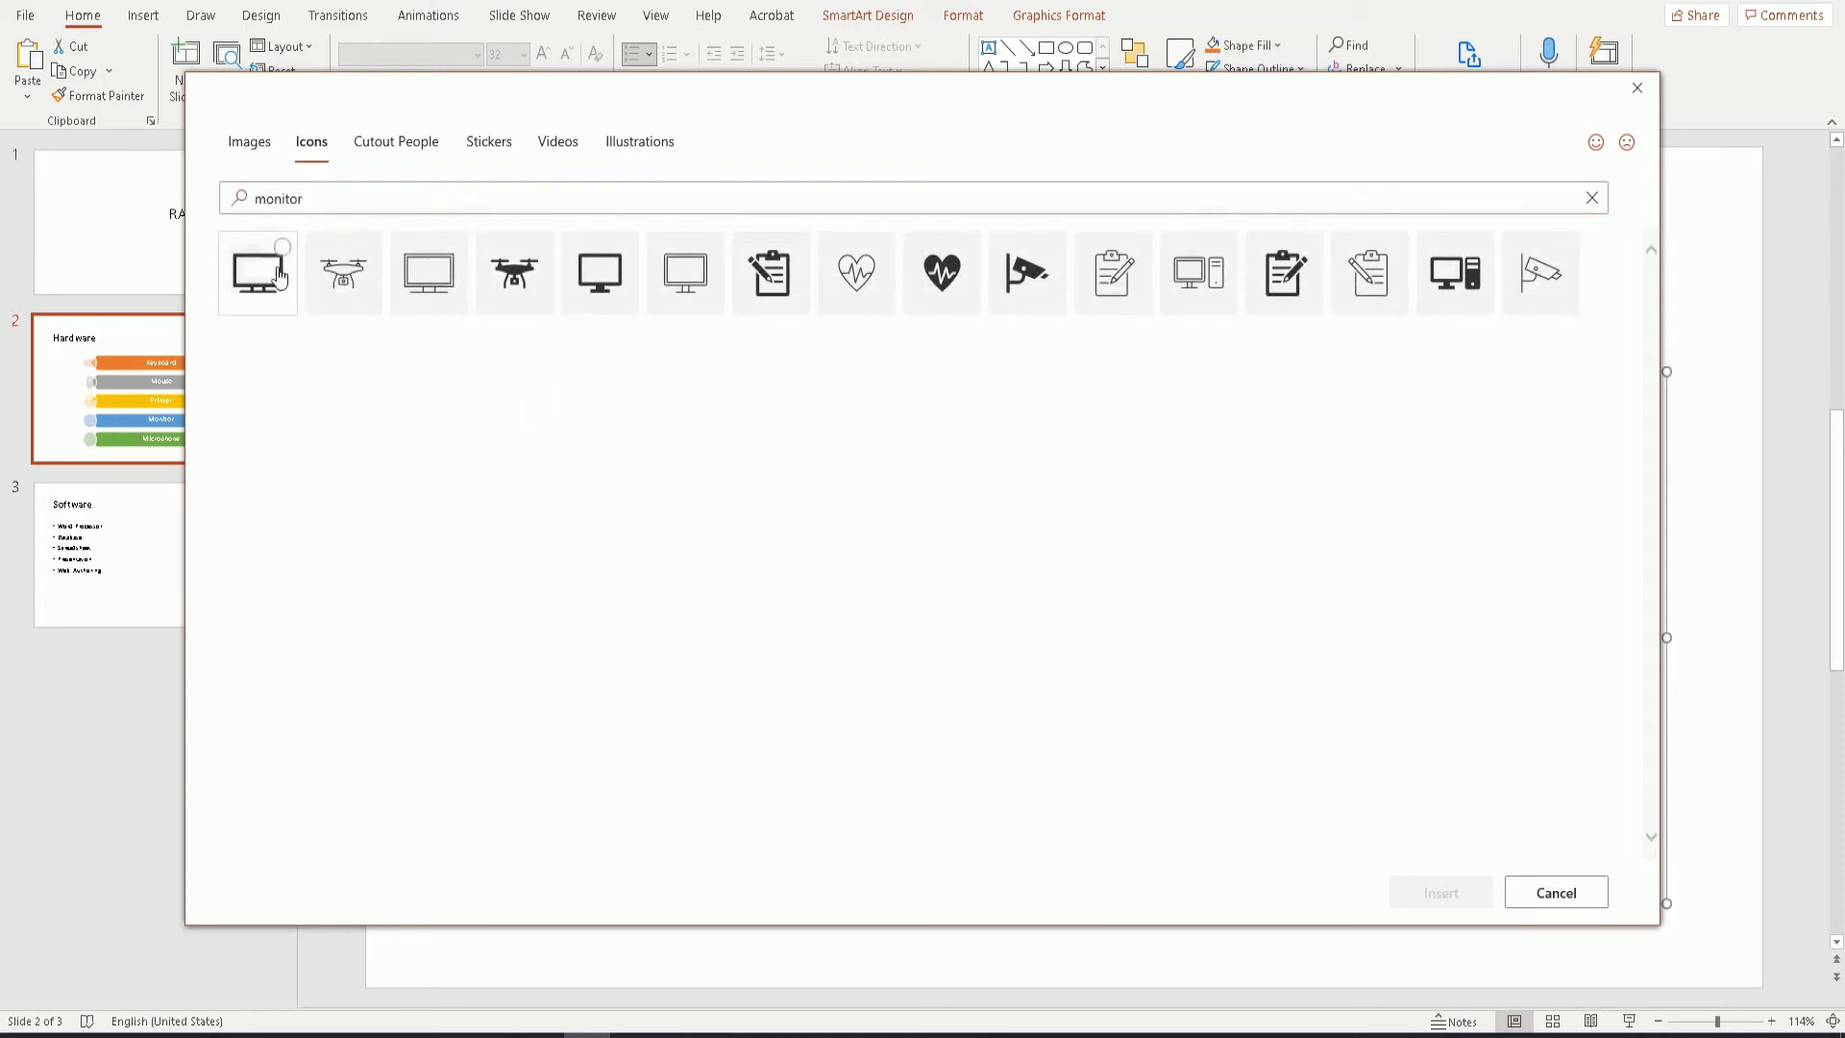
{"action": "left_click", "coordinate": [1423, 897]}
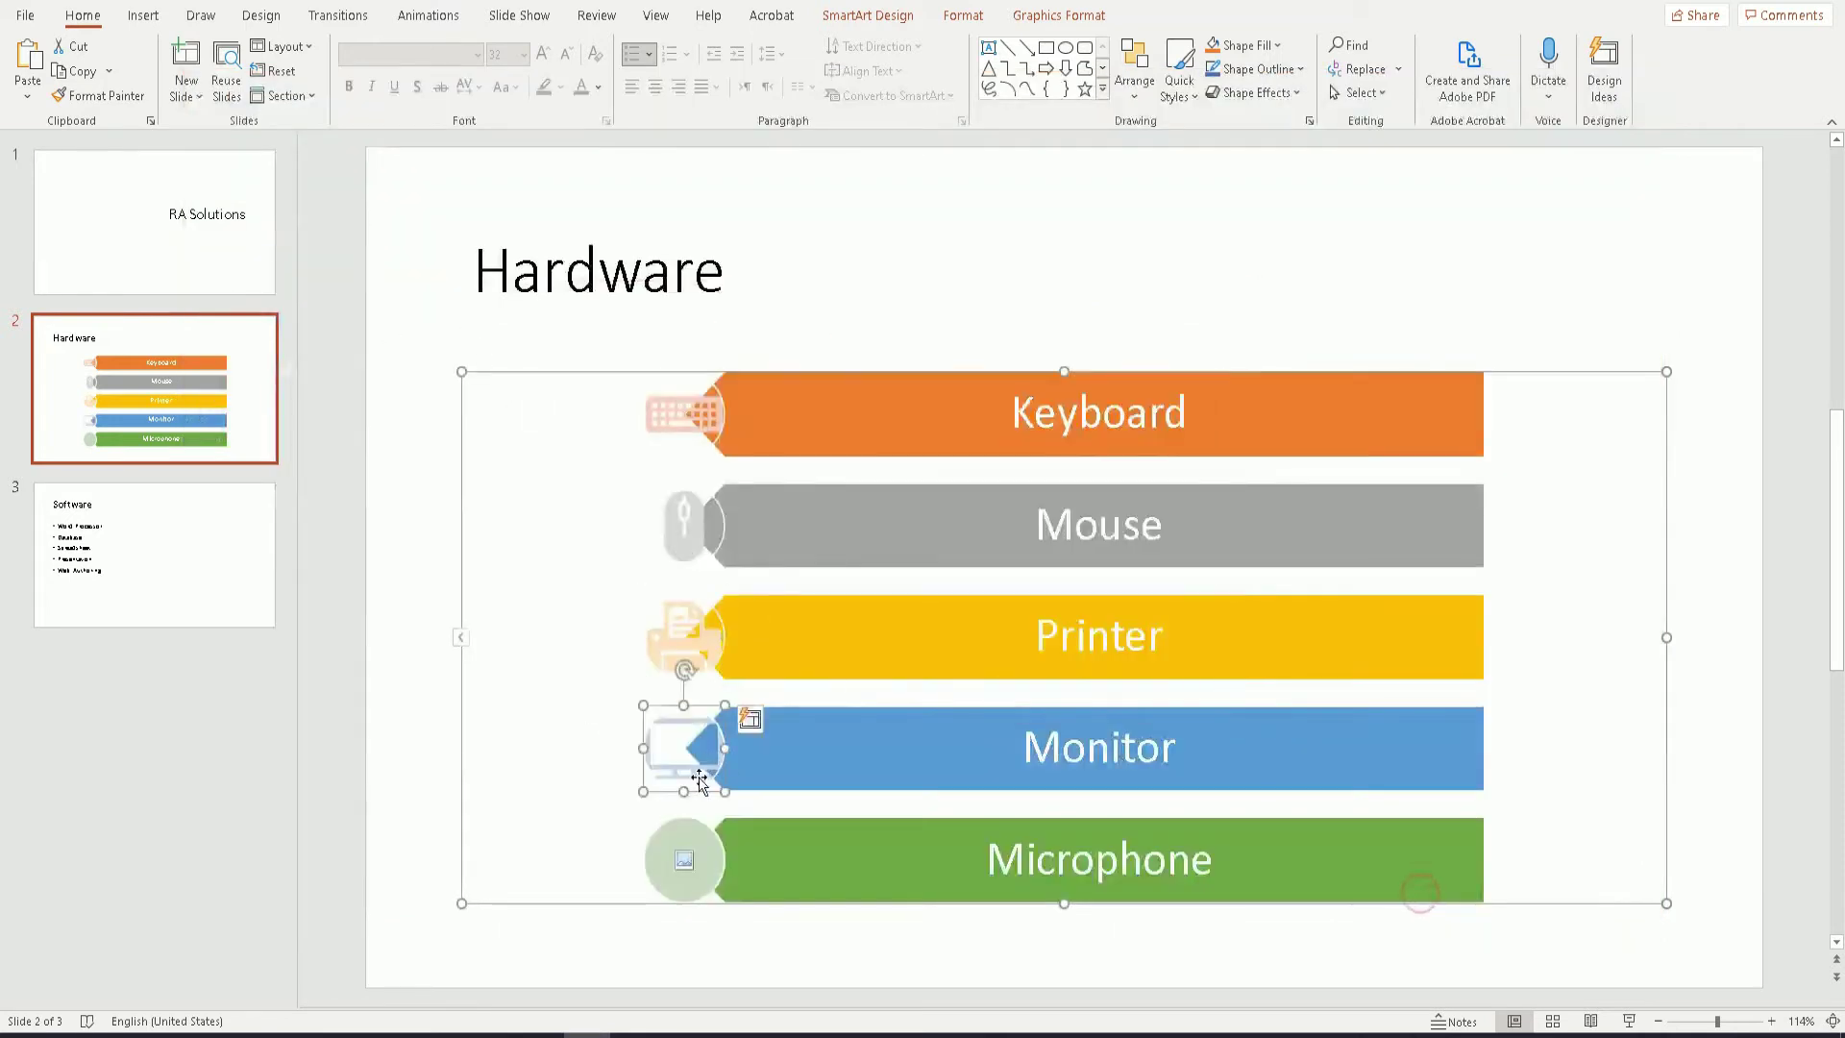
- Search the icon collection for "microphone" and insert the solid stand microphone icon into the Microphone item's picture placeholder
{"action": "left_click", "coordinate": [689, 855]}
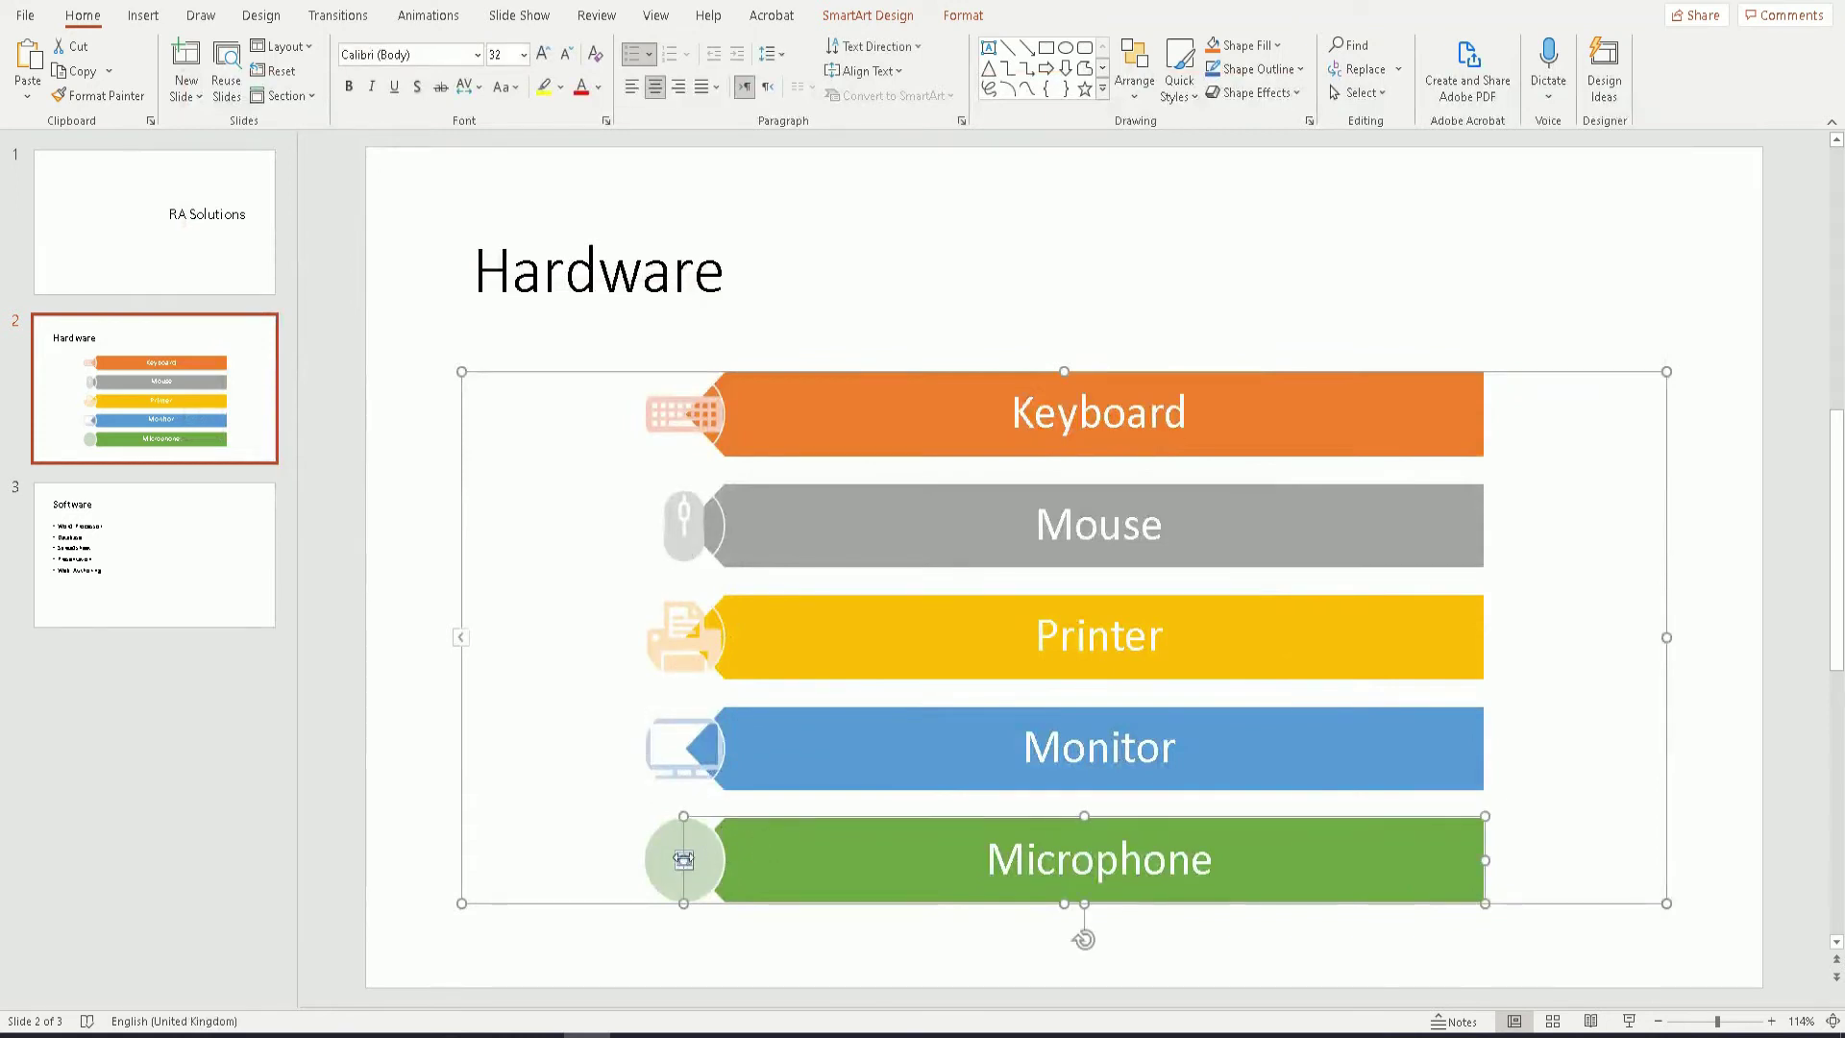
{"action": "left_click", "coordinate": [663, 858]}
{"action": "left_click", "coordinate": [684, 860]}
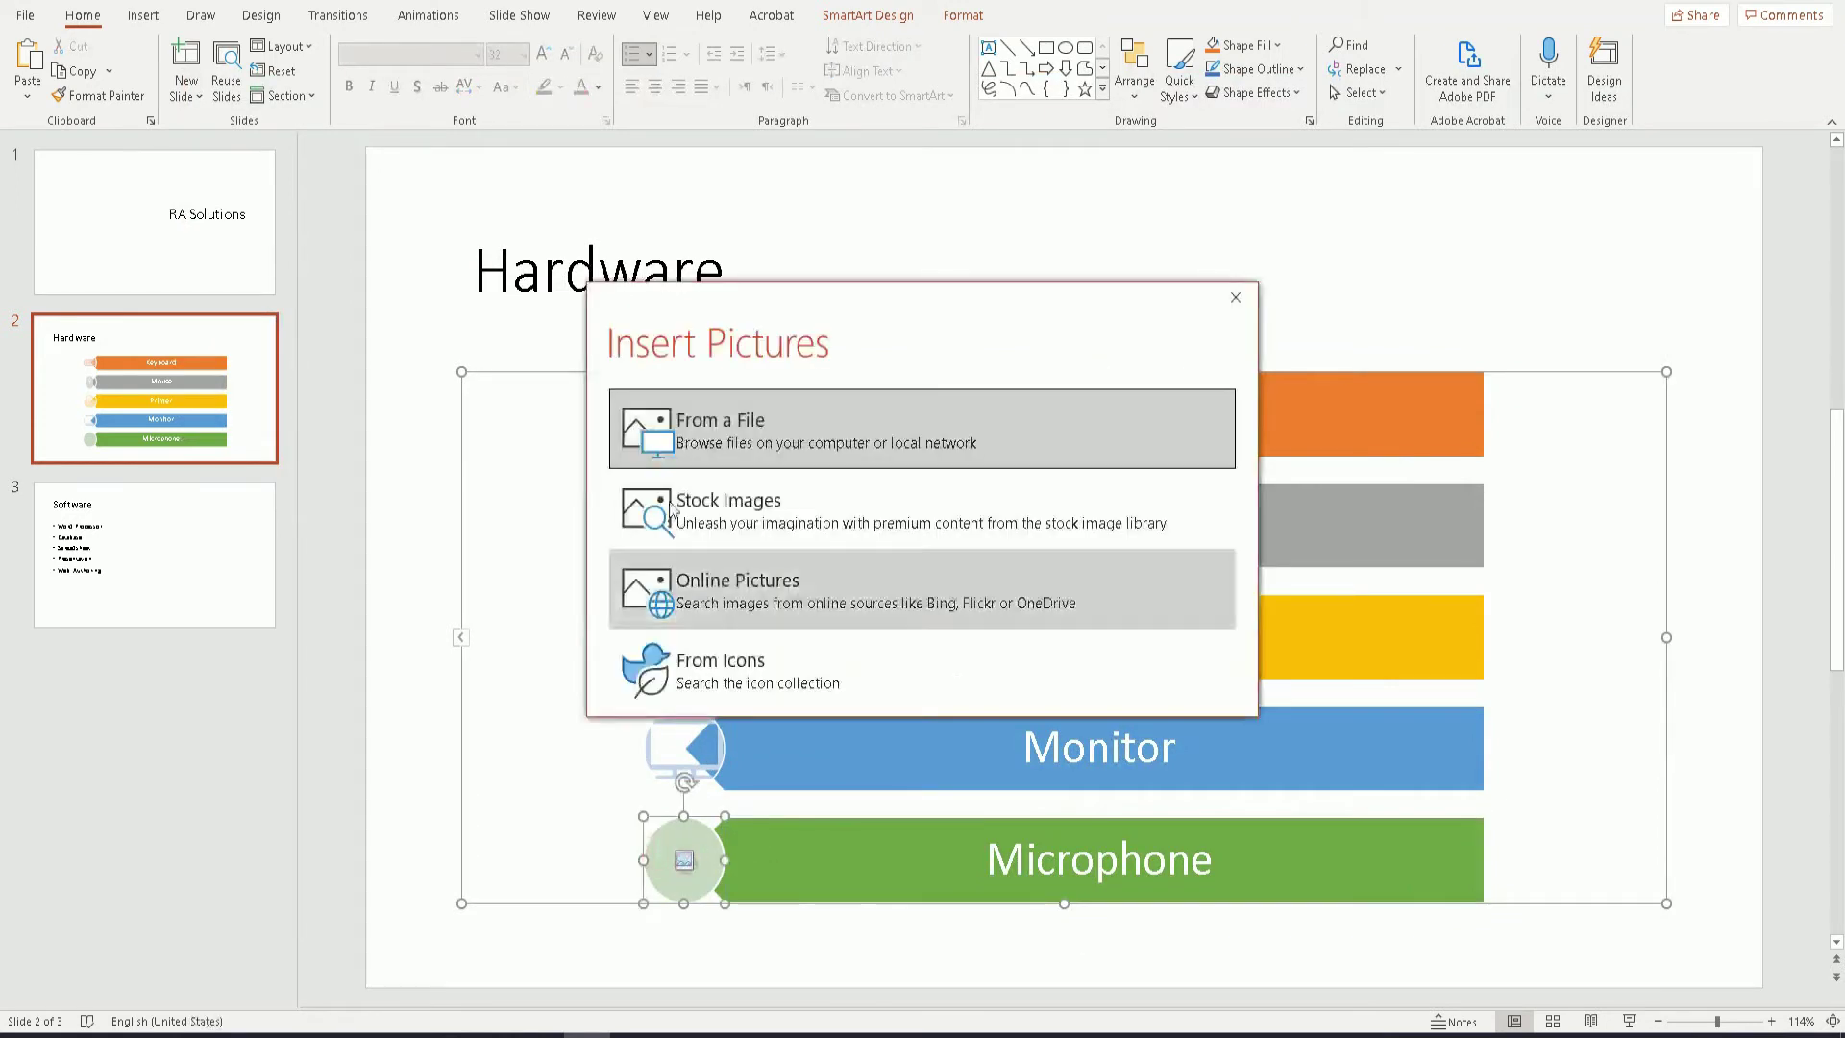
{"action": "left_click", "coordinate": [683, 643]}
{"action": "left_click", "coordinate": [625, 194]}
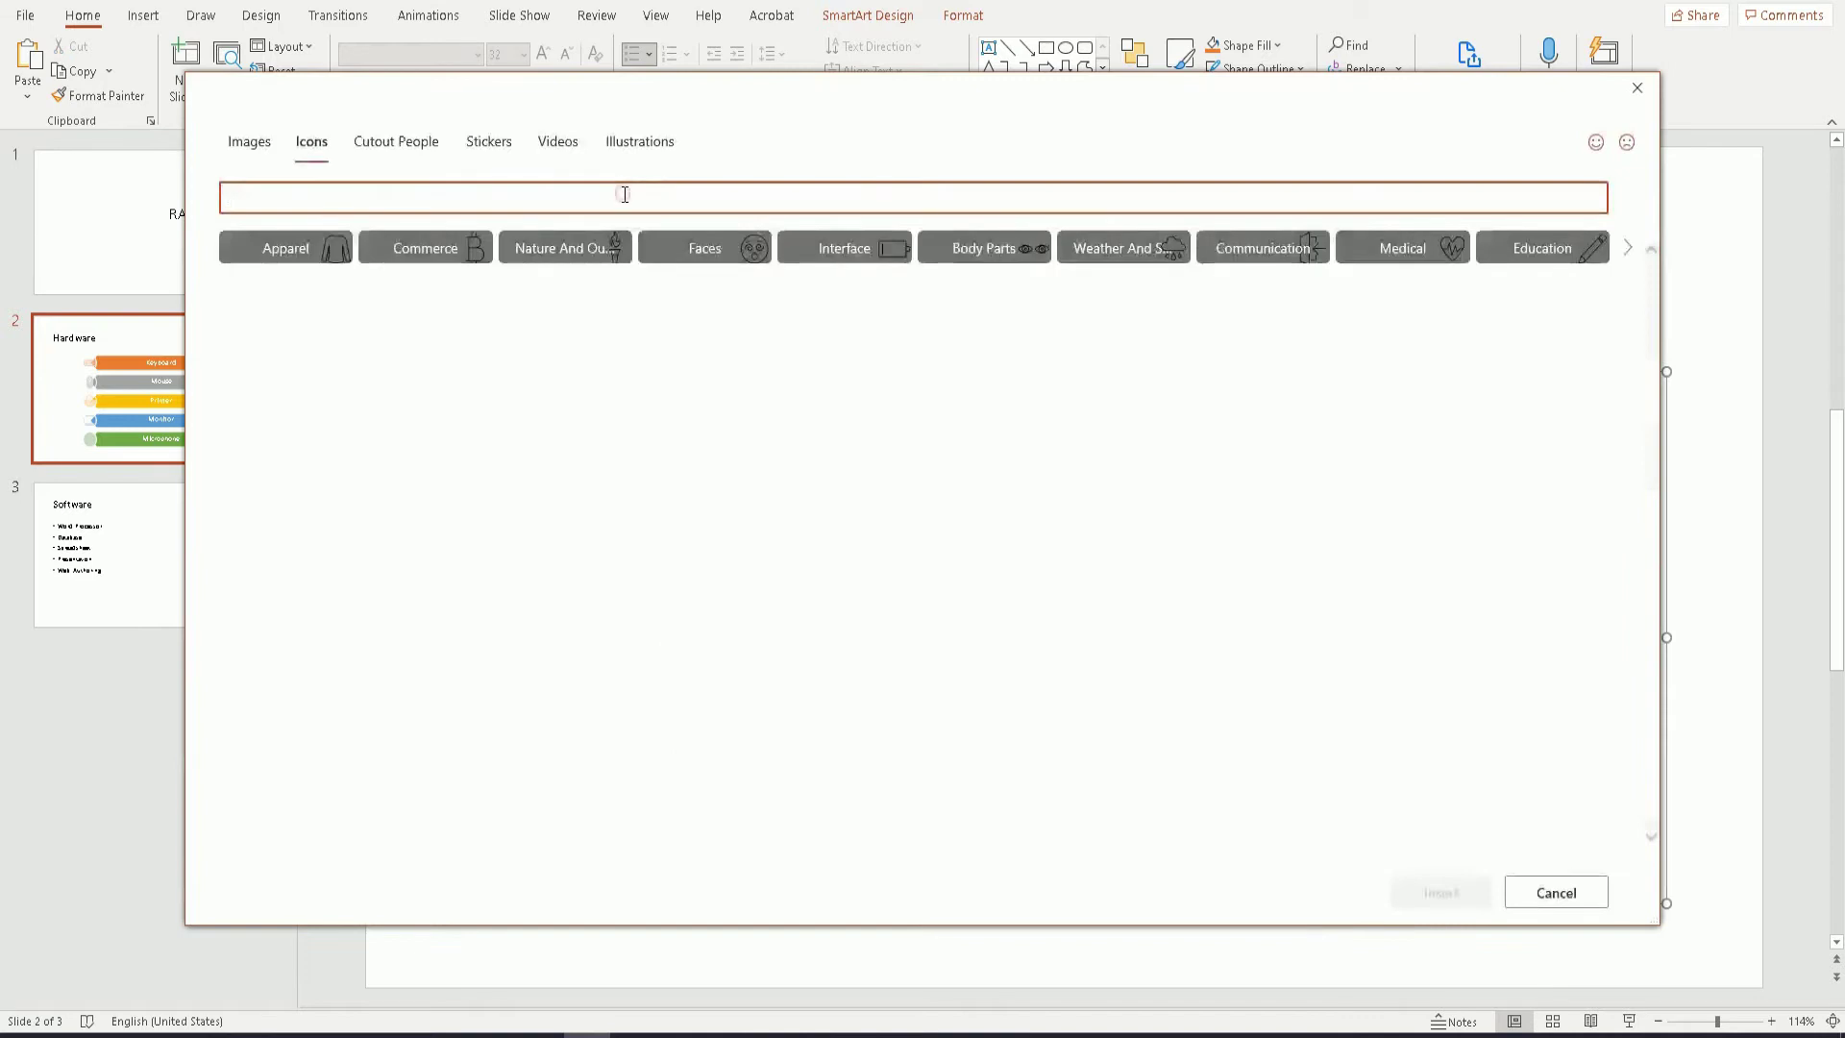
{"action": "type", "text": "micr"}
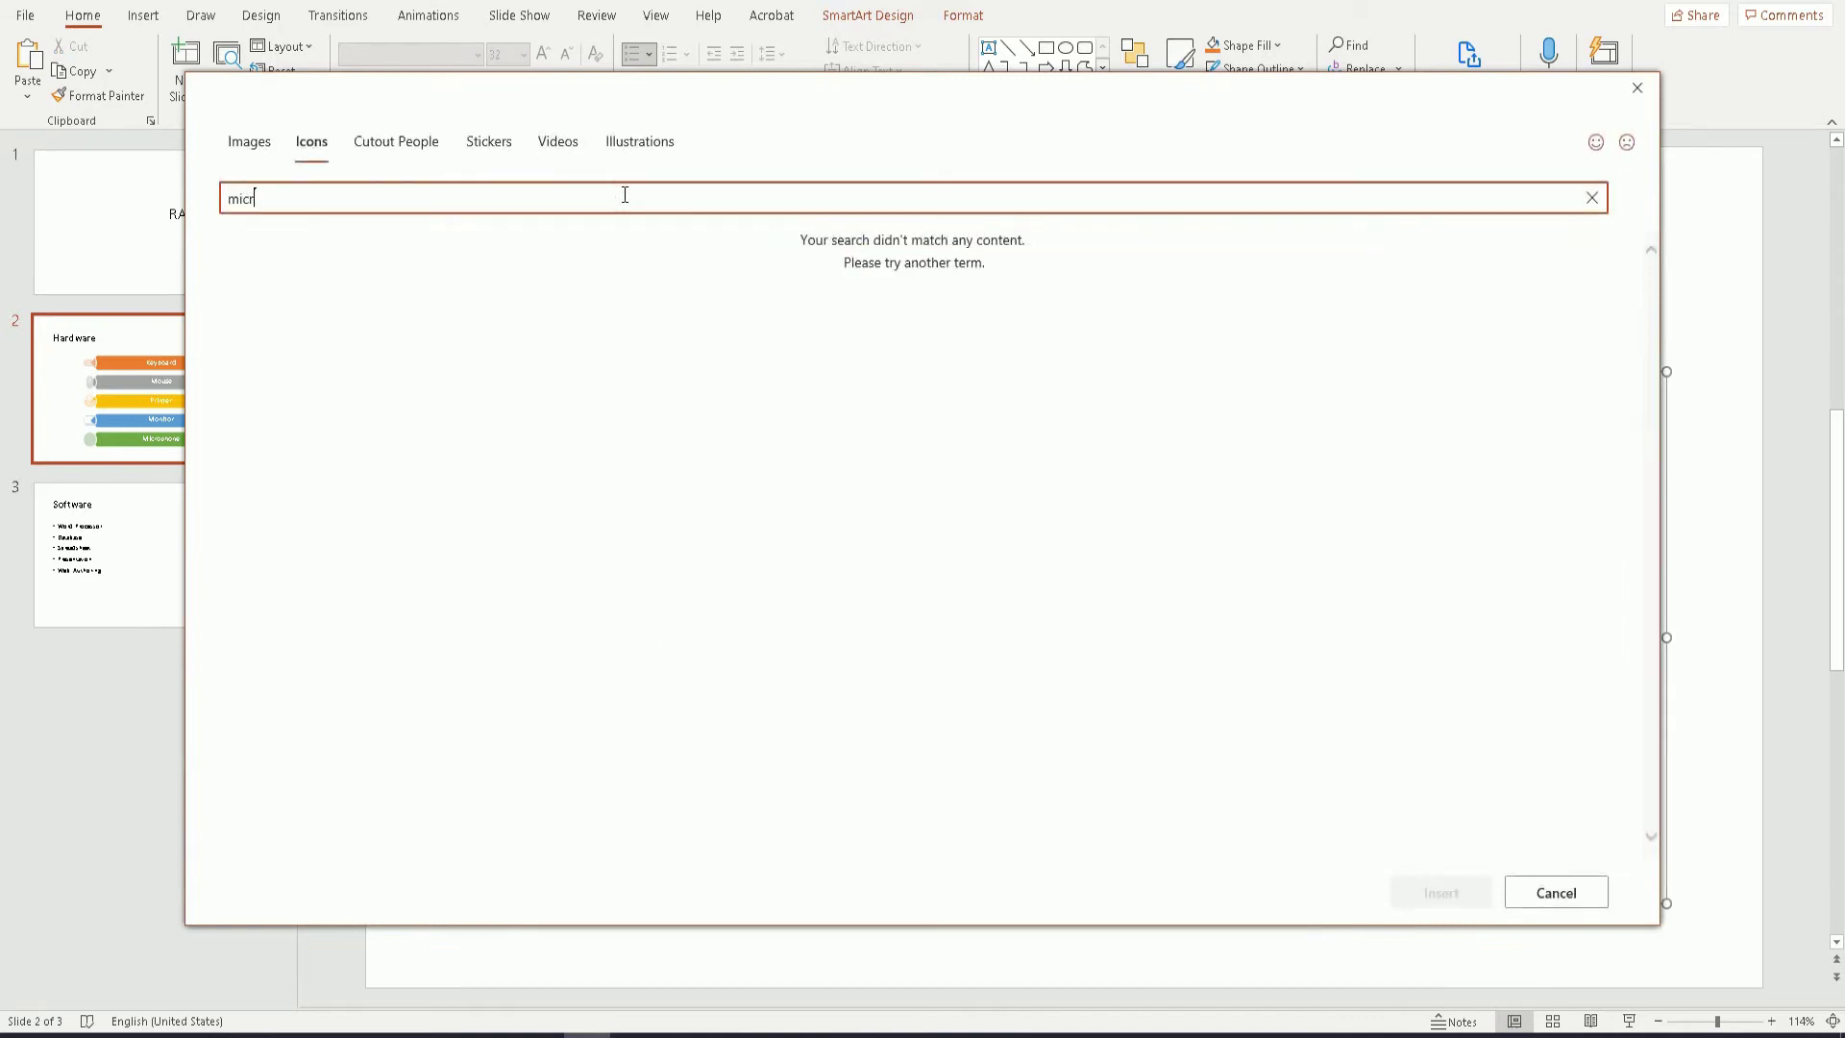
{"action": "type", "text": "ophone"}
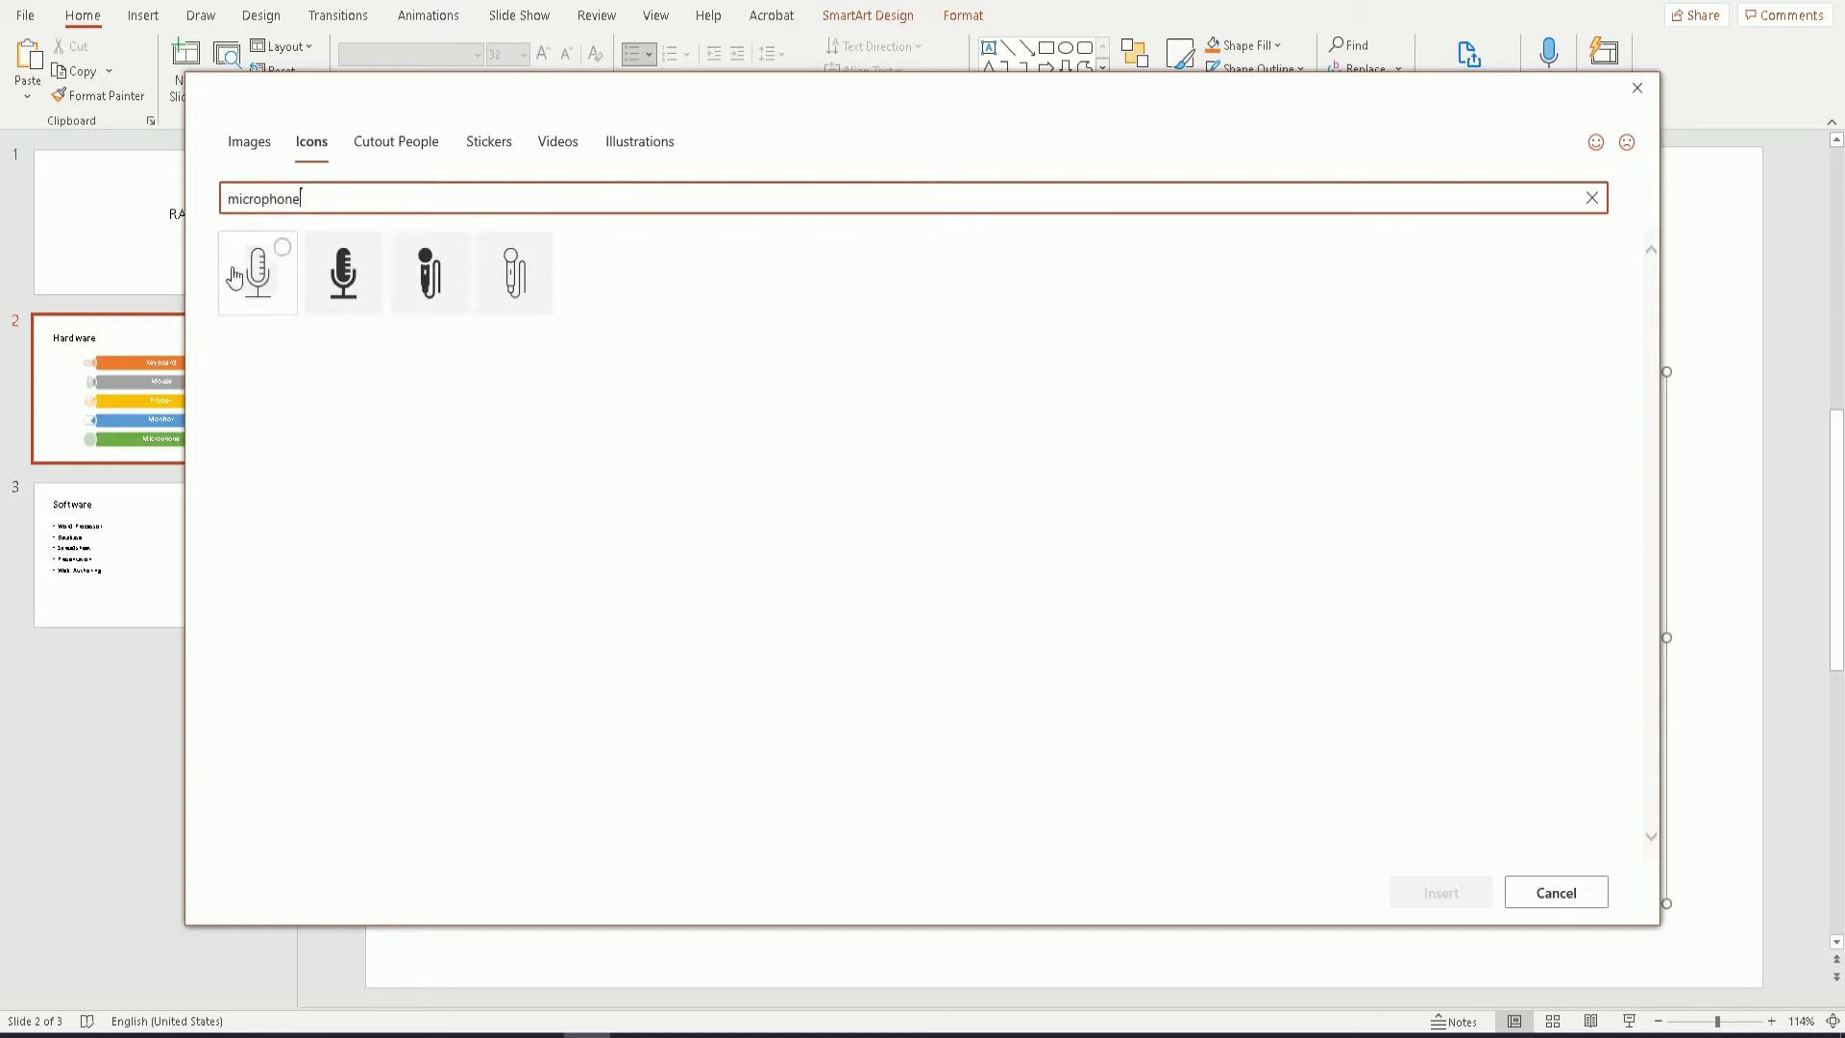
{"action": "left_click", "coordinate": [340, 273]}
{"action": "left_click", "coordinate": [1418, 893]}
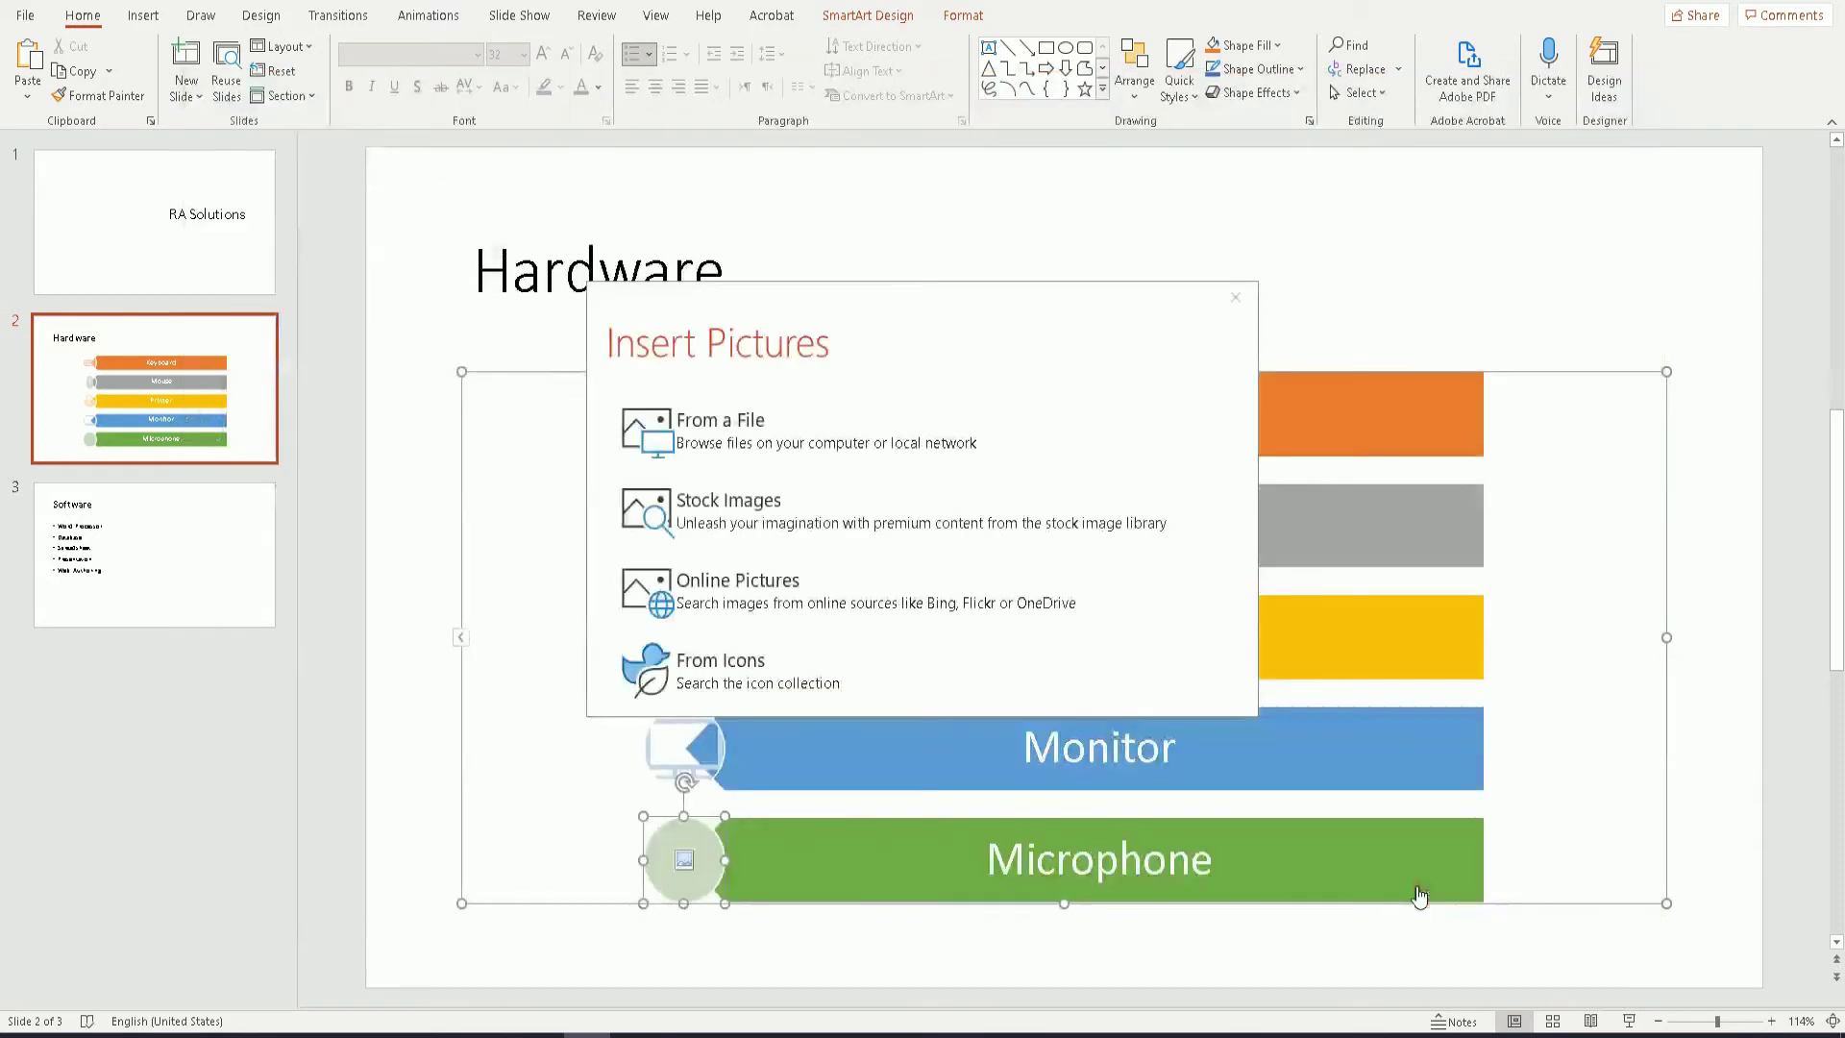
{"action": "left_click", "coordinate": [1167, 317]}
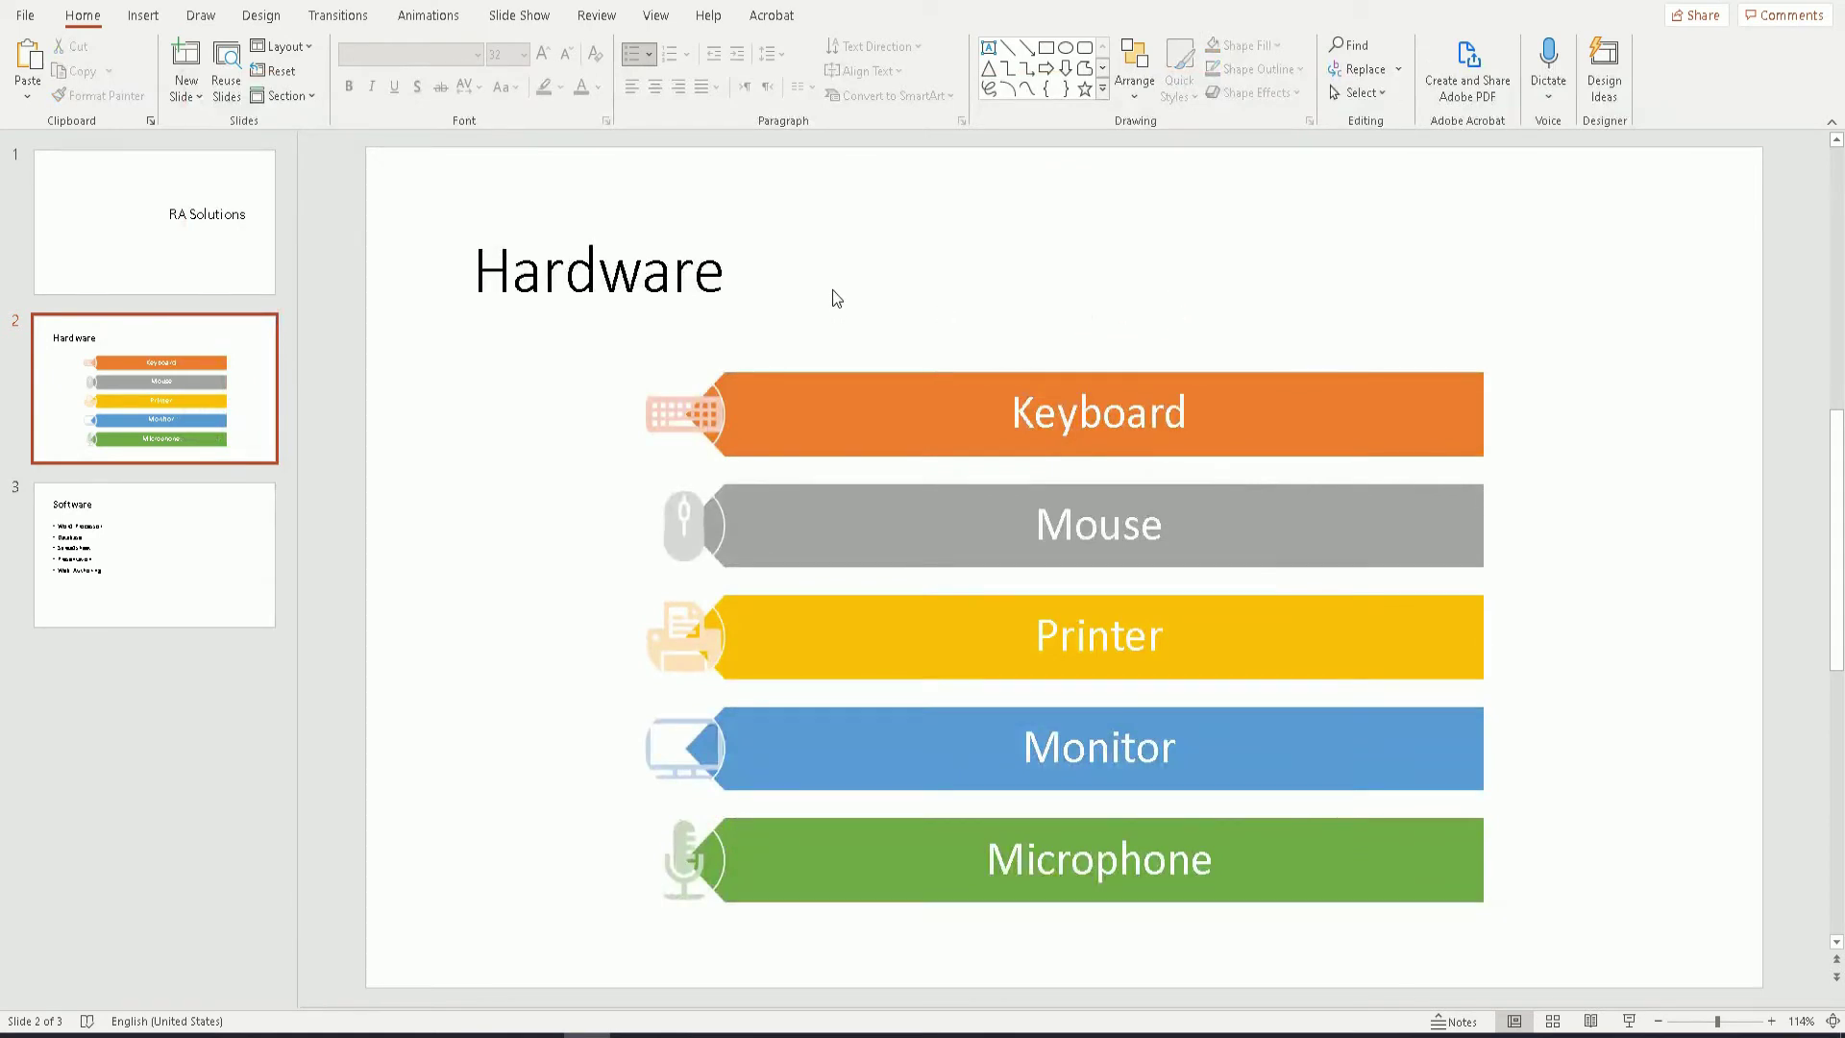
- Format the slide title "Hardware" as bold text in the standard green font color
{"action": "left_click", "coordinate": [727, 271]}
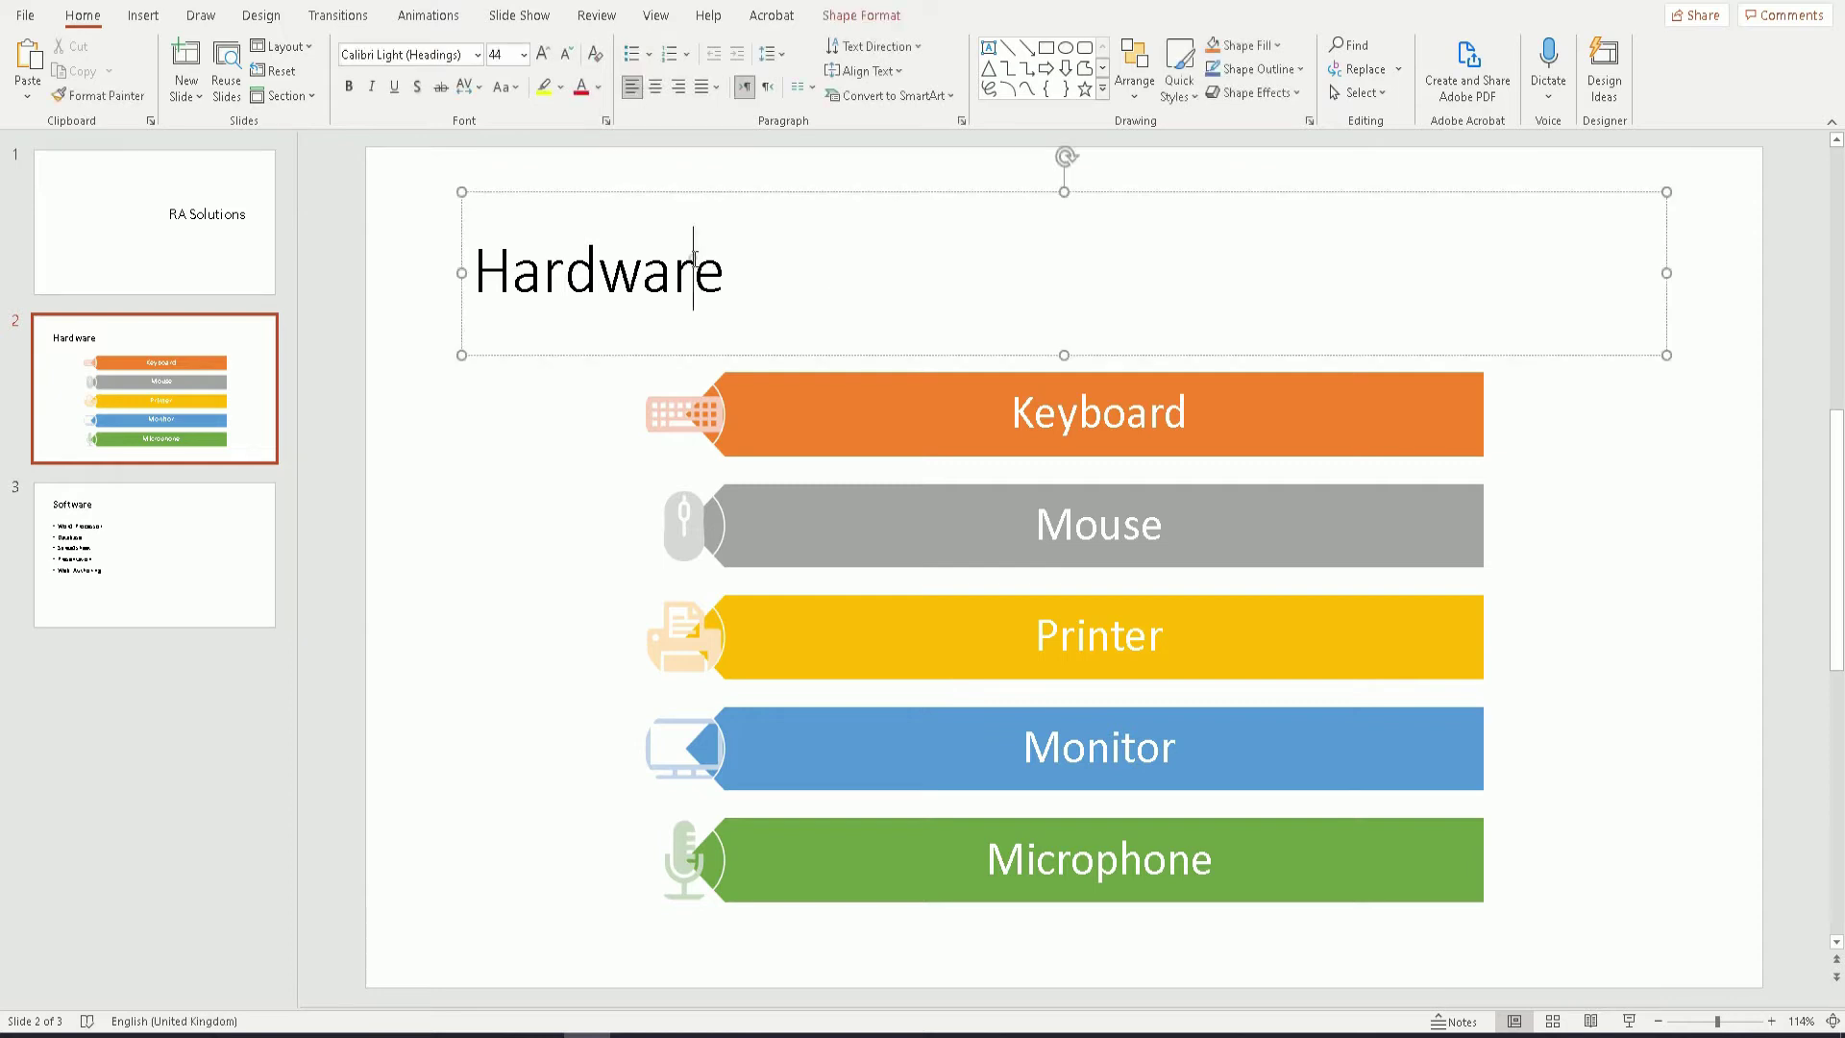
{"action": "left_click_drag", "start_coordinate": [729, 271], "coordinate": [413, 272]}
{"action": "left_click", "coordinate": [349, 87]}
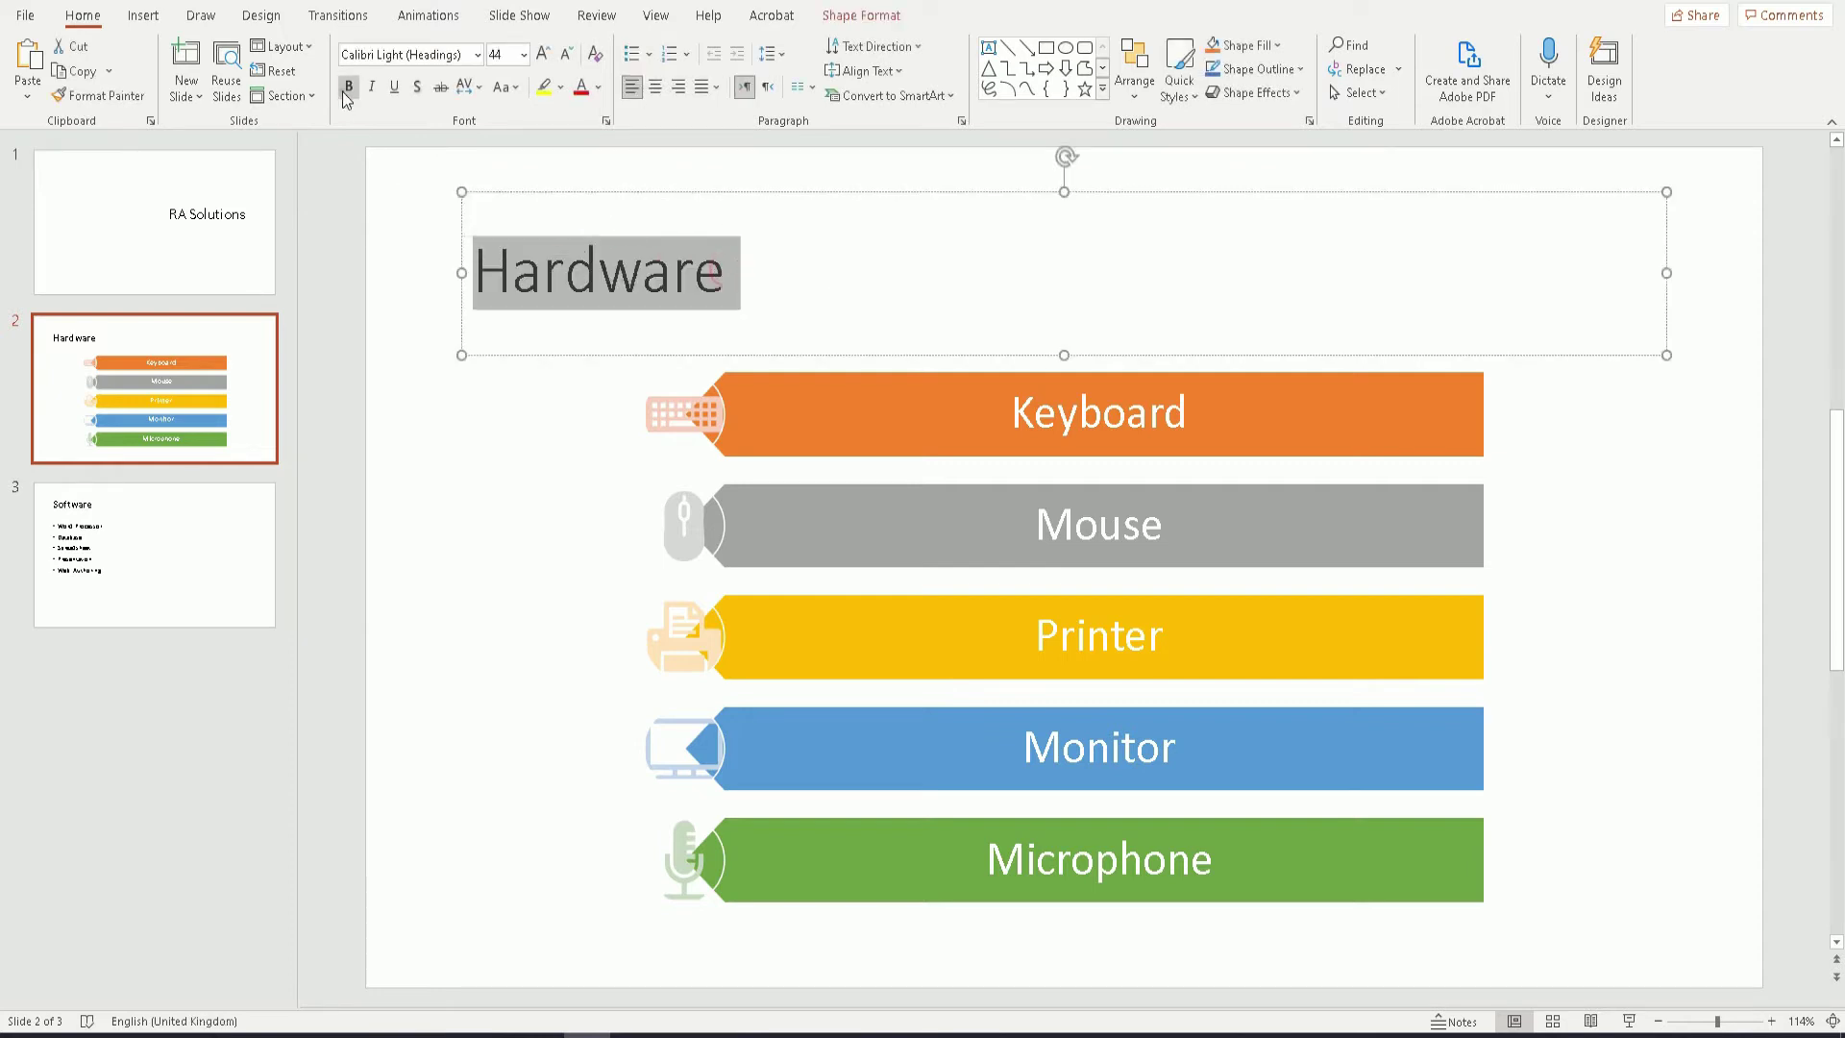
{"action": "left_click", "coordinate": [598, 86]}
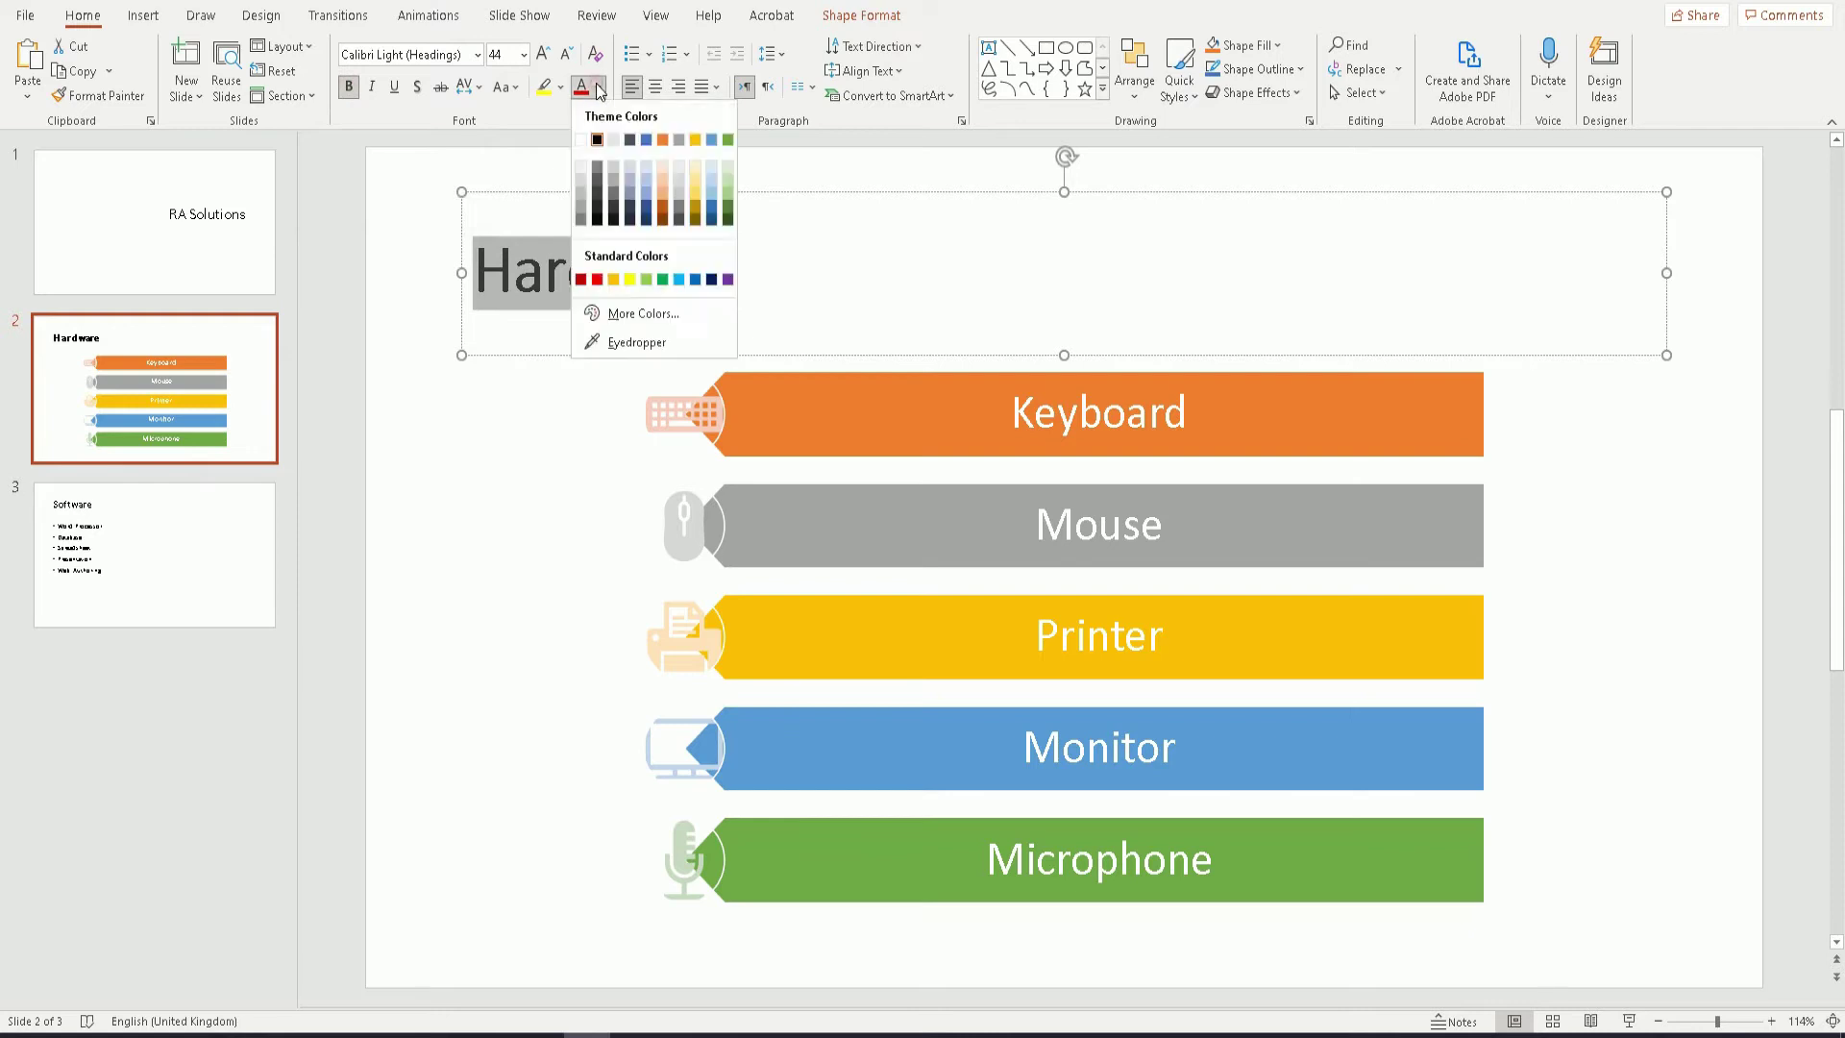
{"action": "left_click", "coordinate": [662, 280]}
{"action": "left_click", "coordinate": [640, 360]}
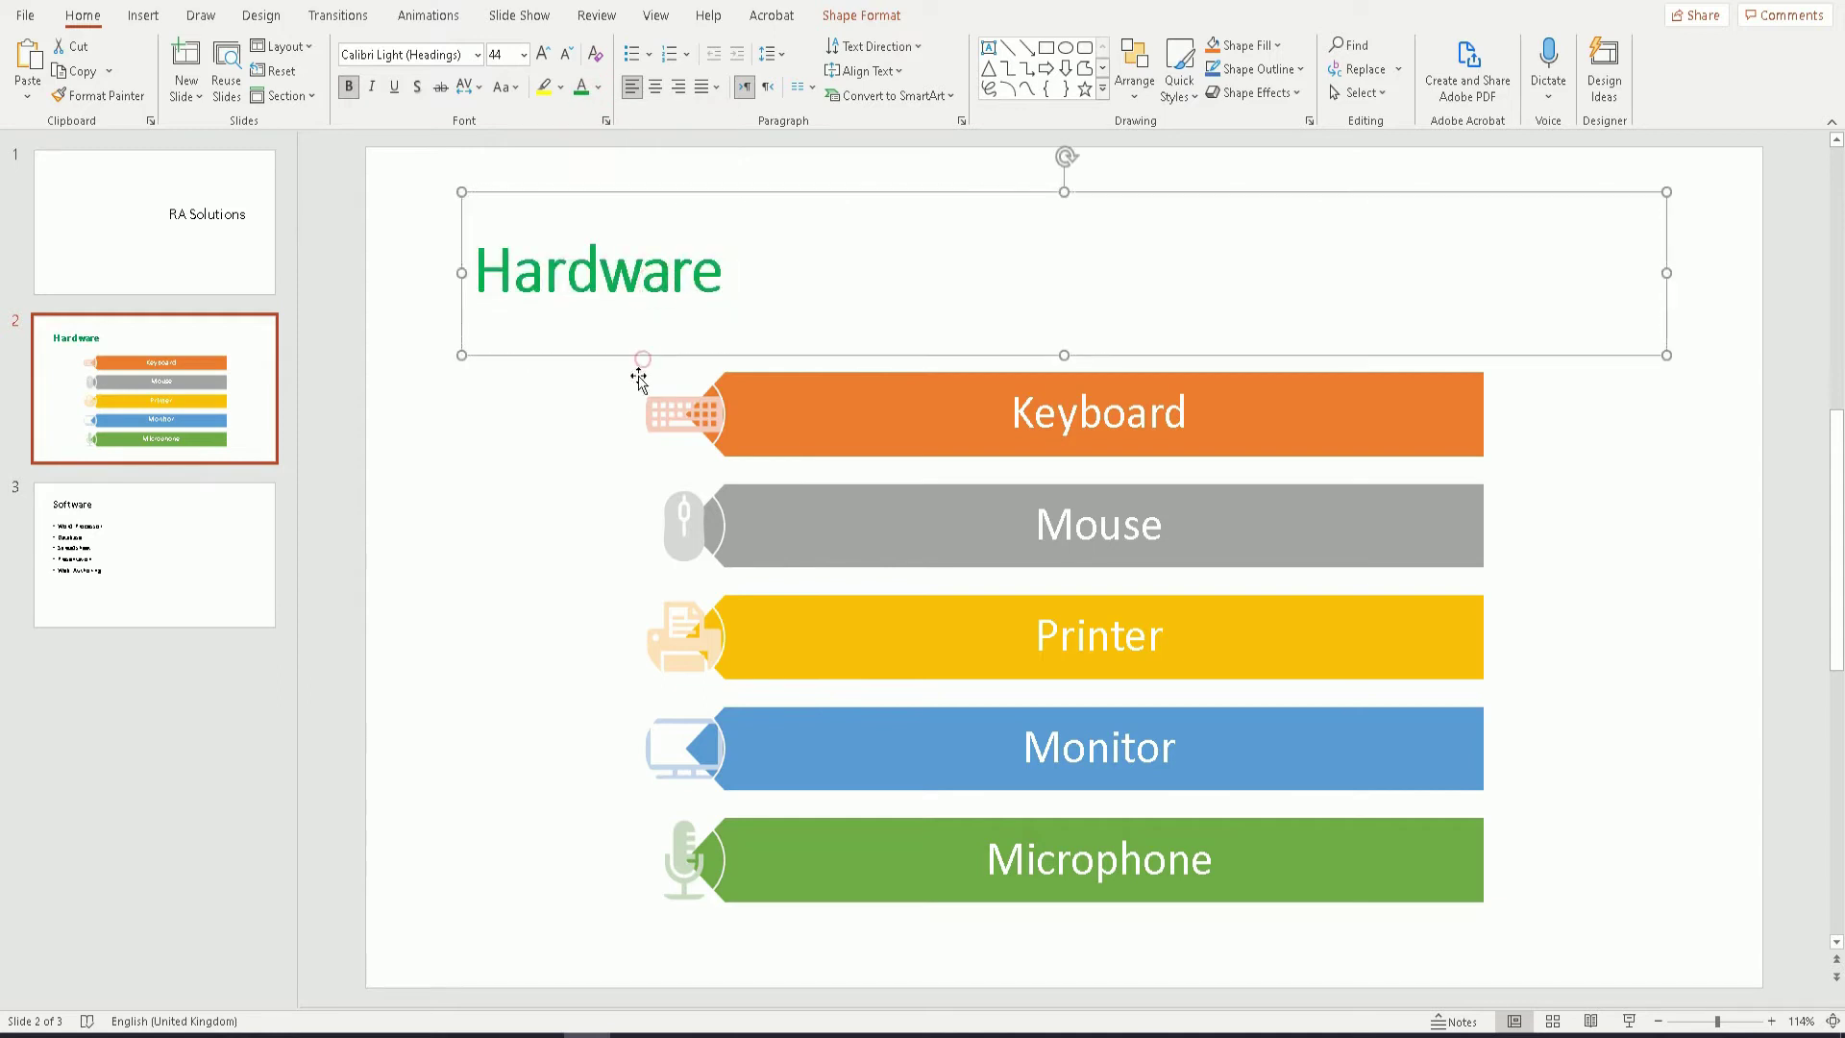
{"action": "left_click", "coordinate": [619, 323]}
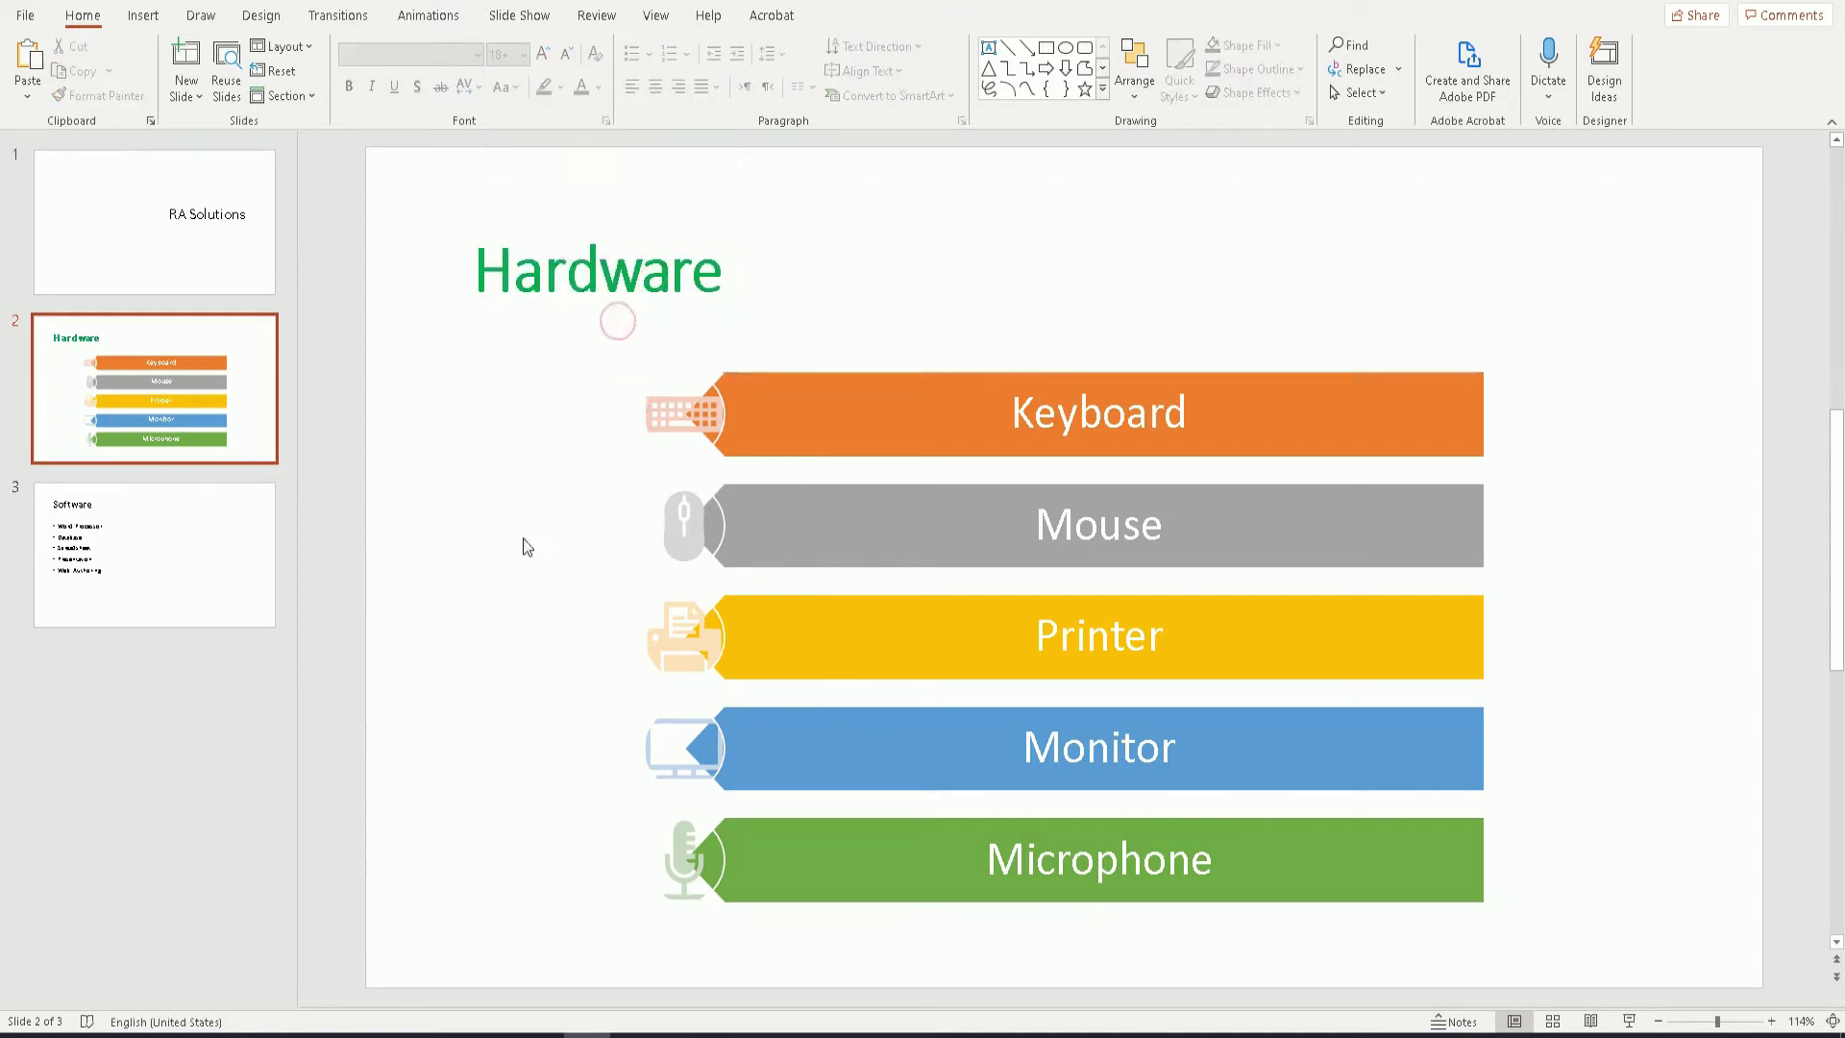
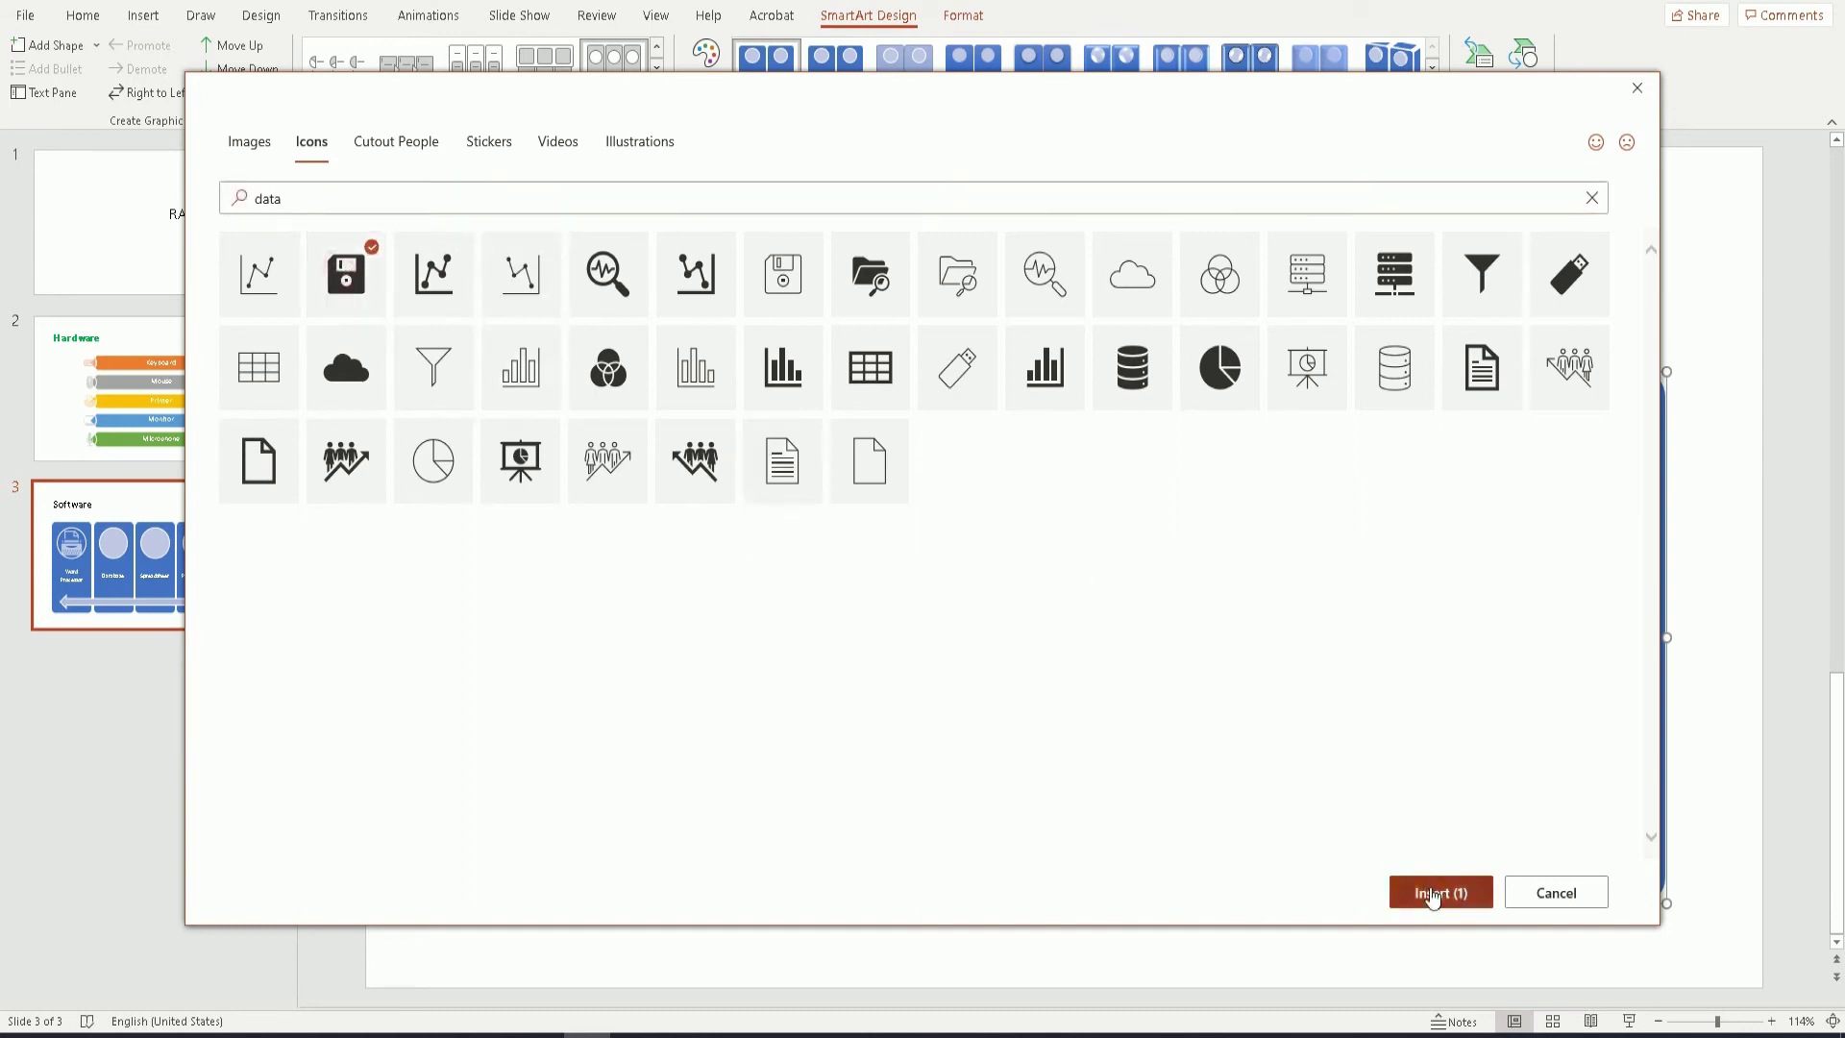
- Insert the chosen floppy disk icon for the Database item, and search "spreadsheet" to add the solid table icon to the Spreadsheet item
{"action": "left_click", "coordinate": [1432, 893]}
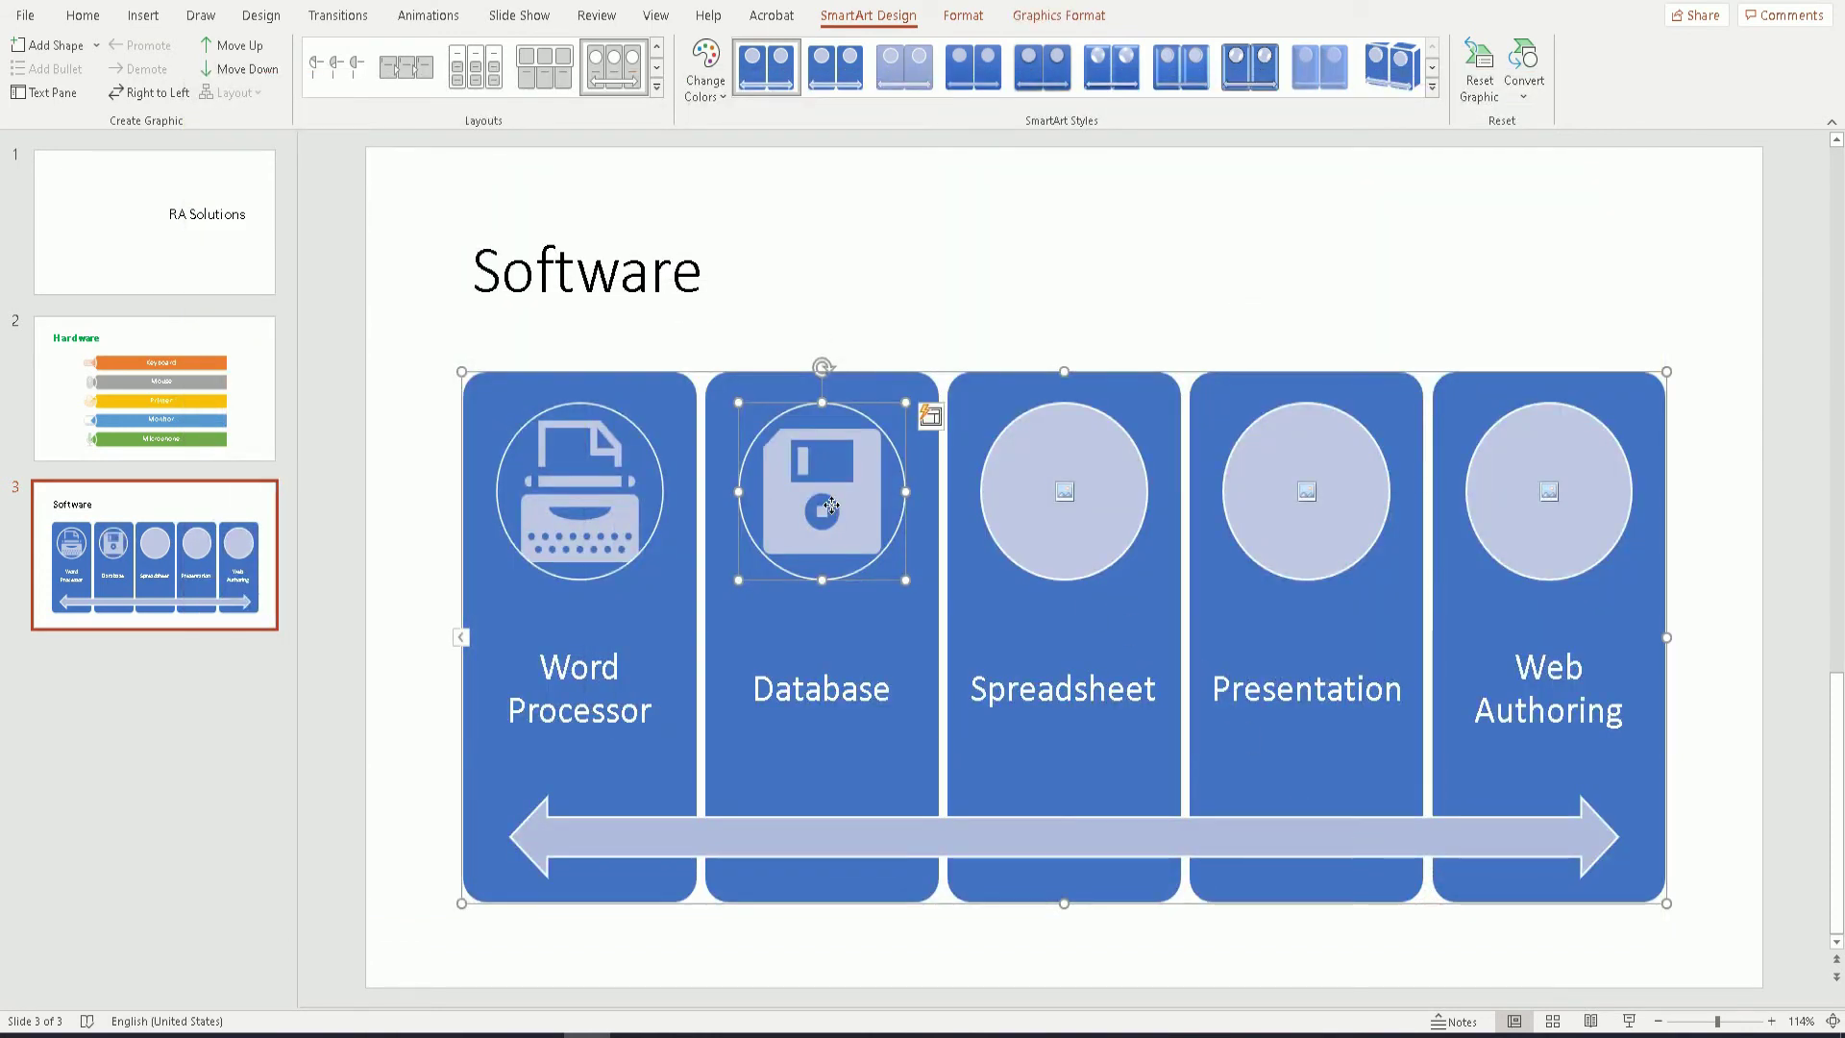
{"action": "left_click", "coordinate": [1063, 491]}
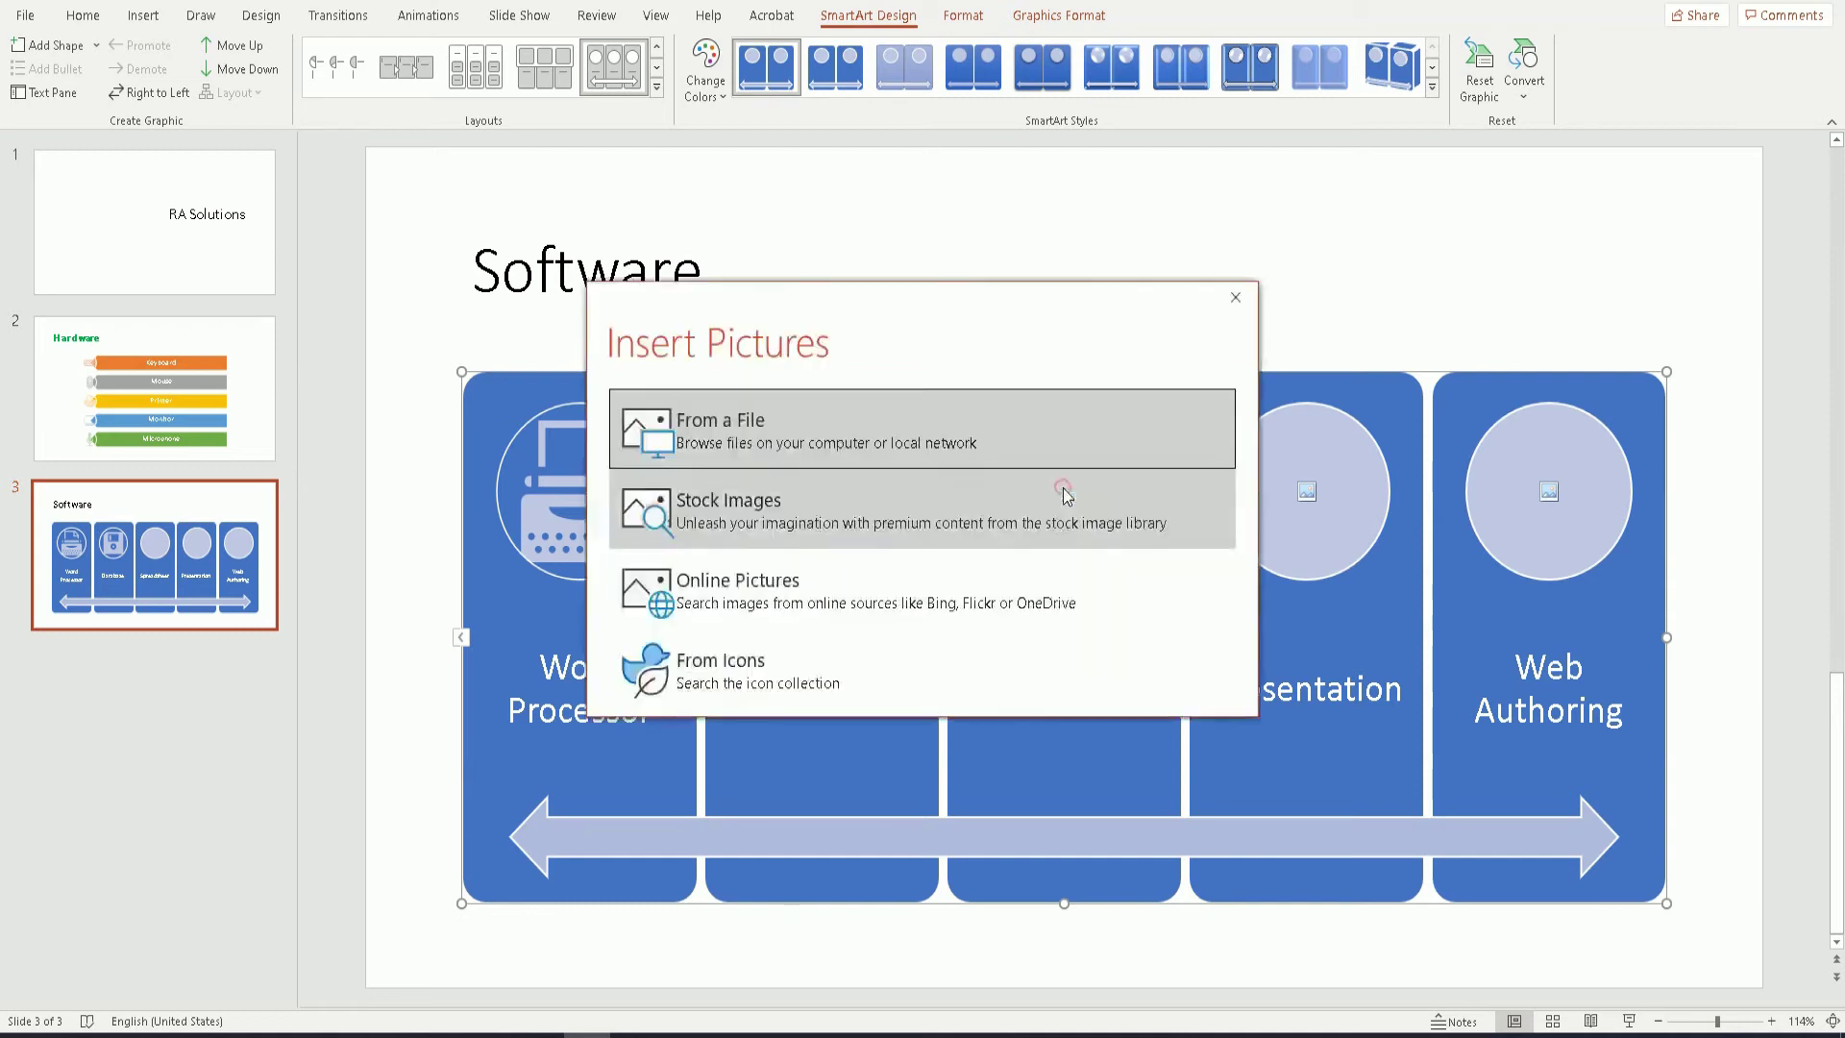
{"action": "left_click", "coordinate": [780, 650]}
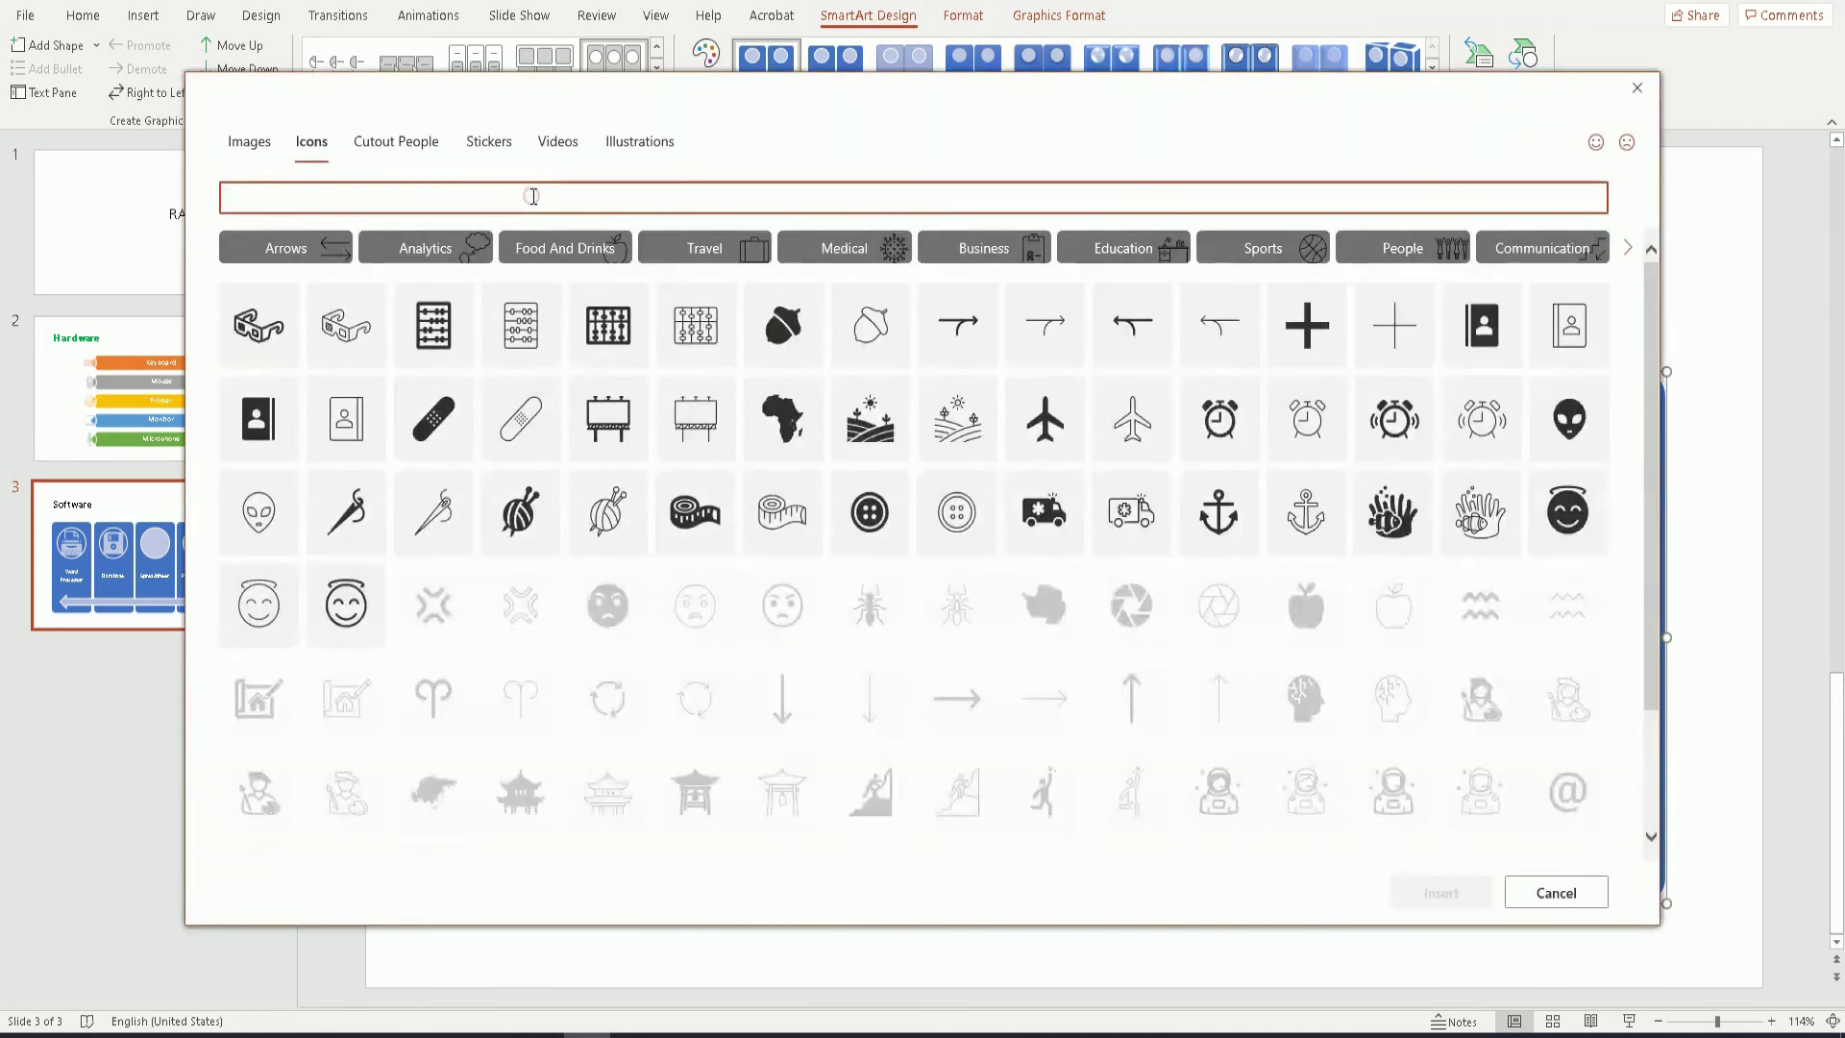
{"action": "type", "text": "spreadsheet"}
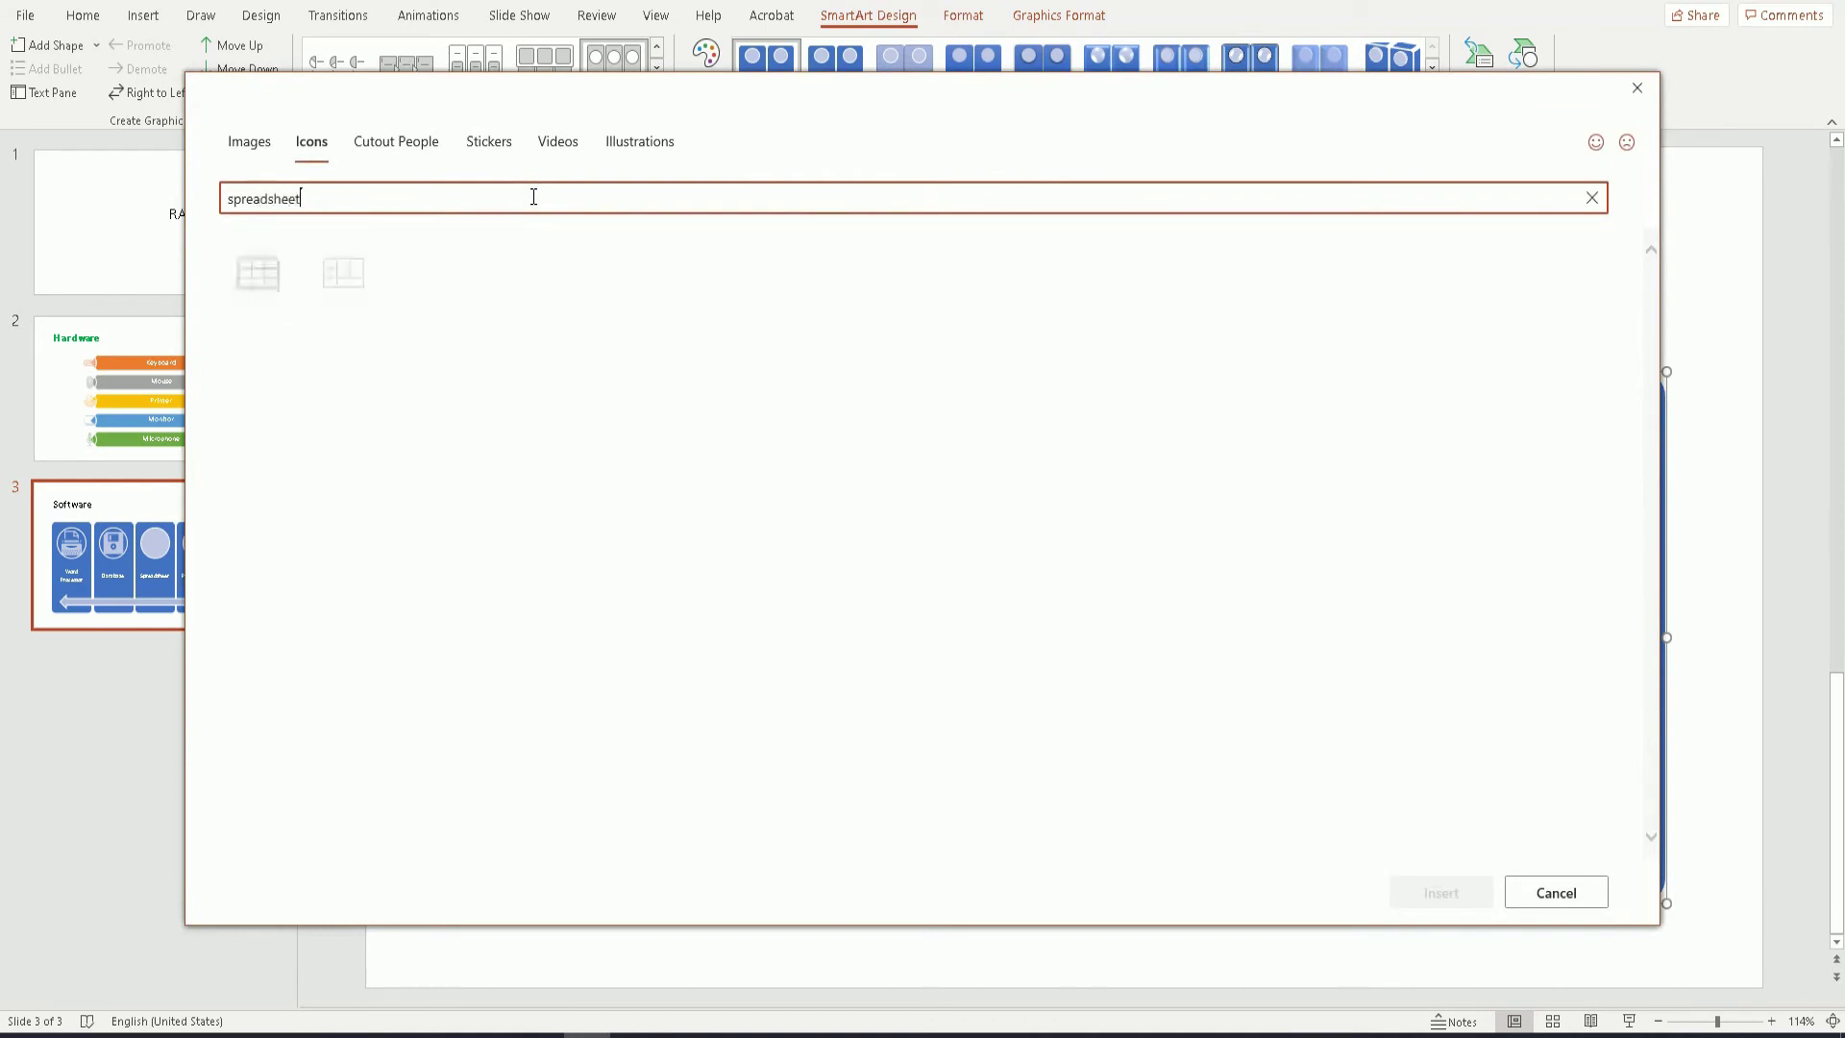
{"action": "left_click", "coordinate": [257, 271]}
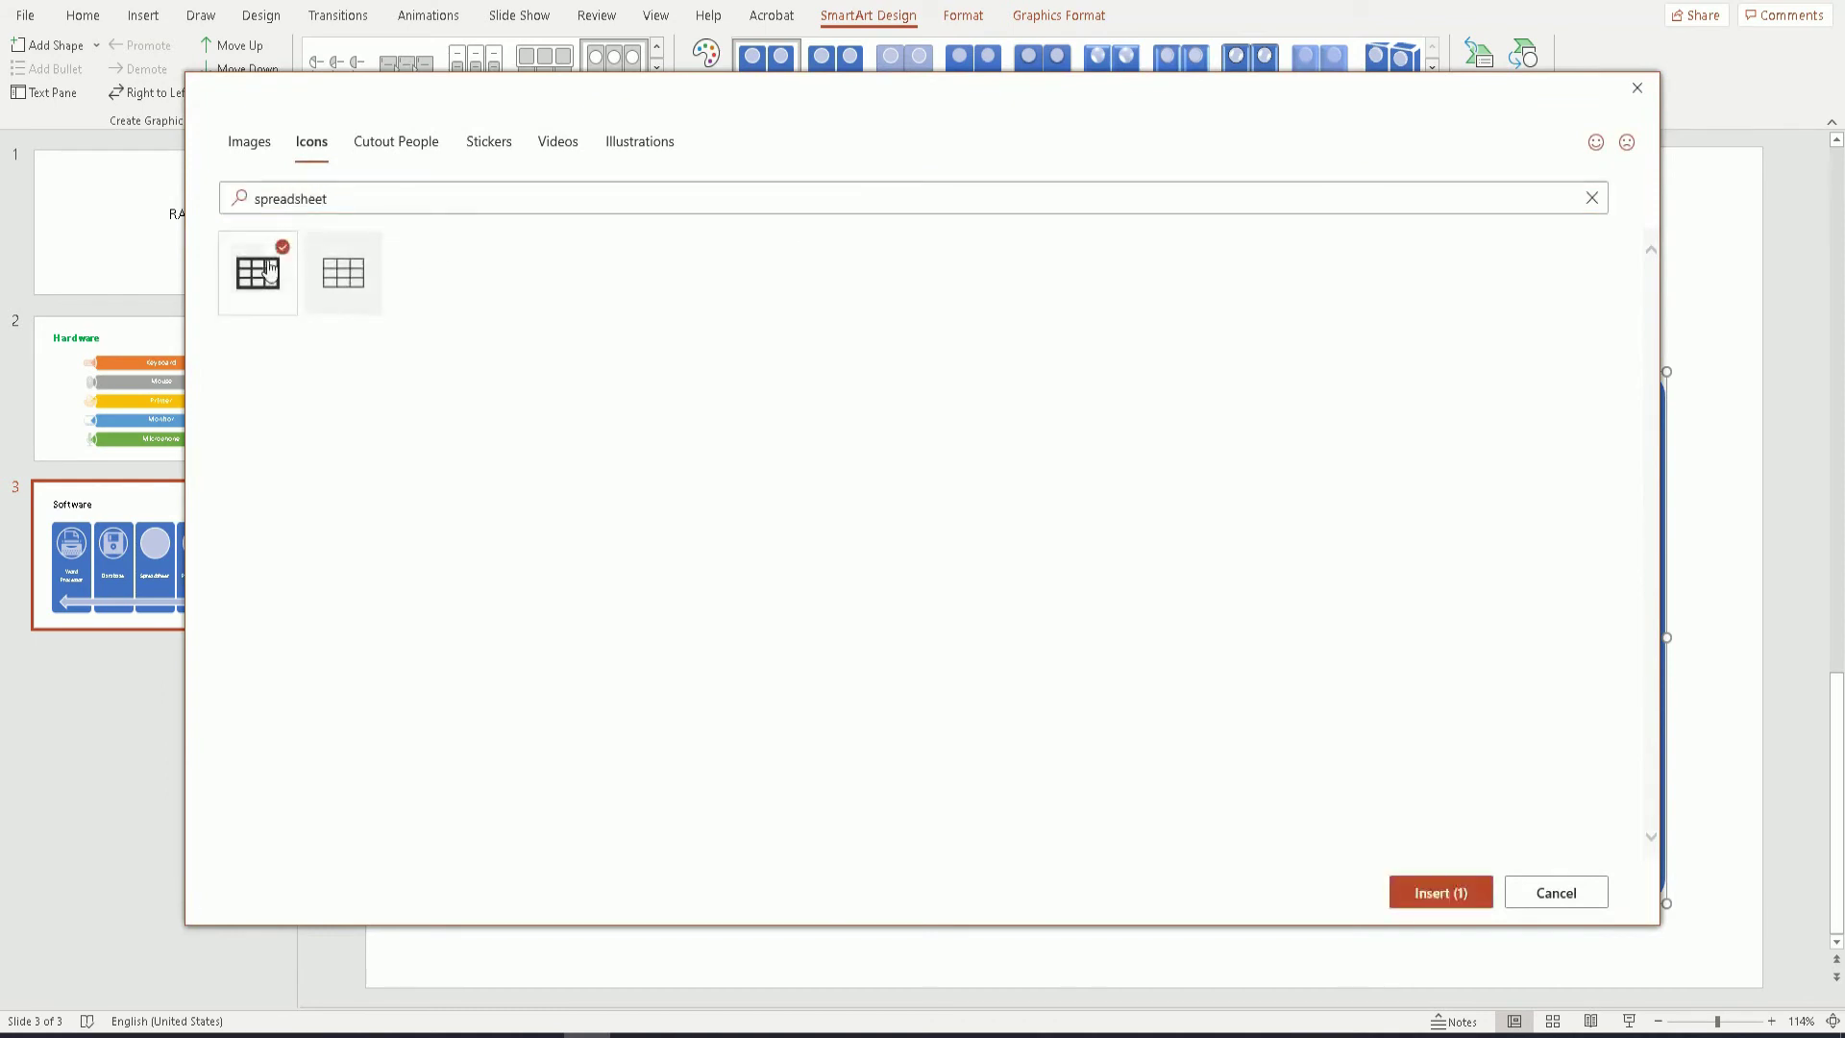
{"action": "left_click", "coordinate": [1420, 892]}
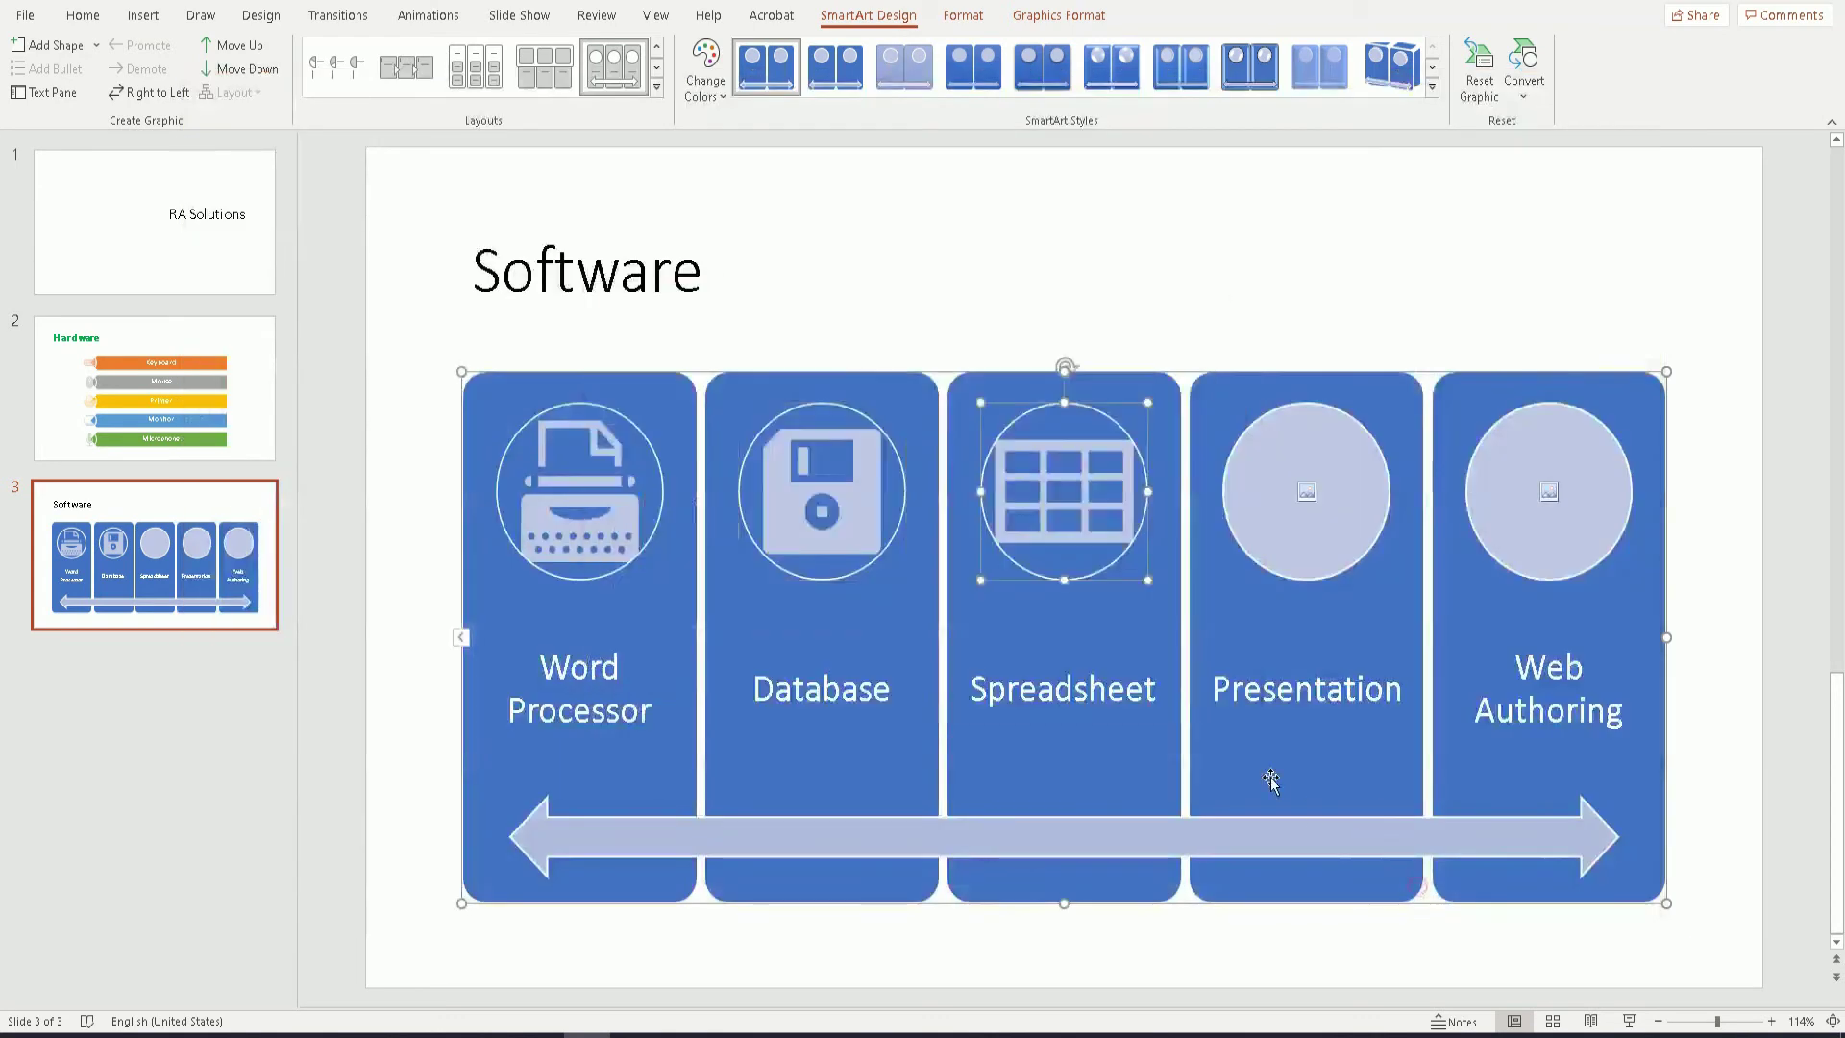
- Insert the solid billboard icon from the icon collection into the Presentation item's picture placeholder
{"action": "left_click", "coordinate": [1308, 493]}
{"action": "left_click", "coordinate": [752, 646]}
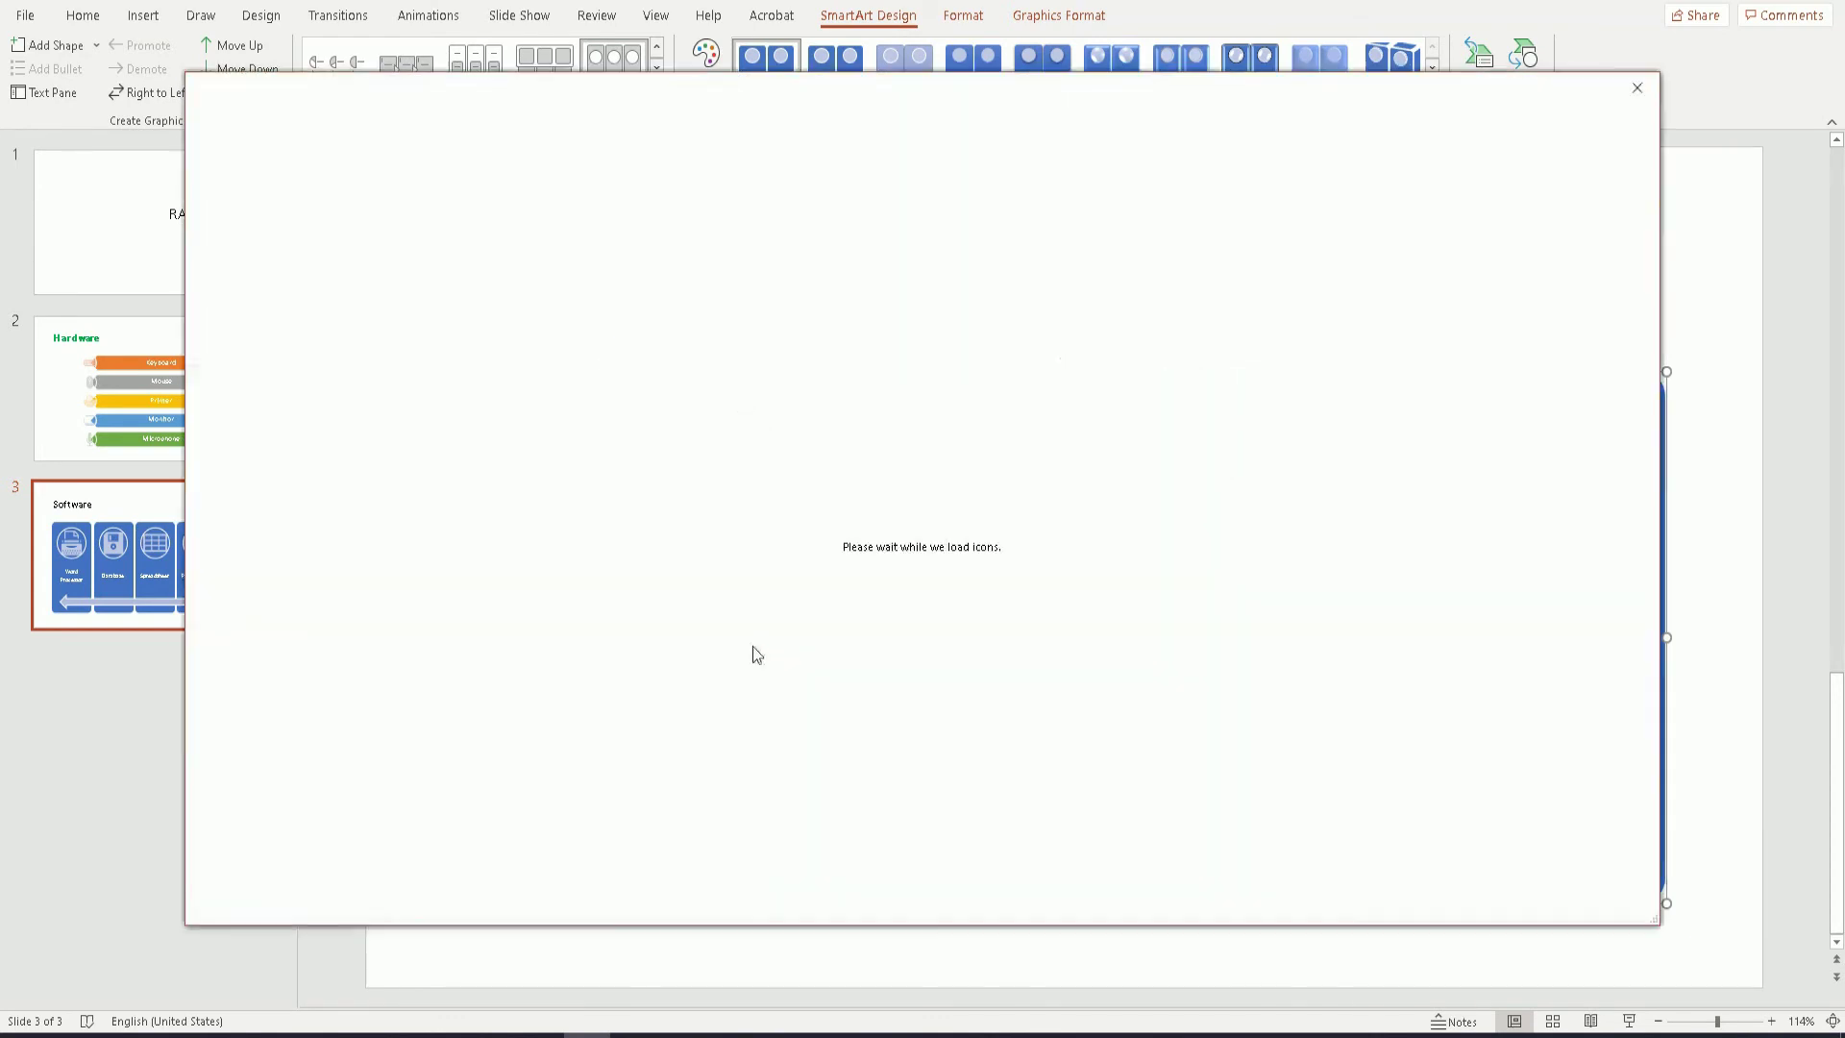
{"action": "type", "text": "prese"}
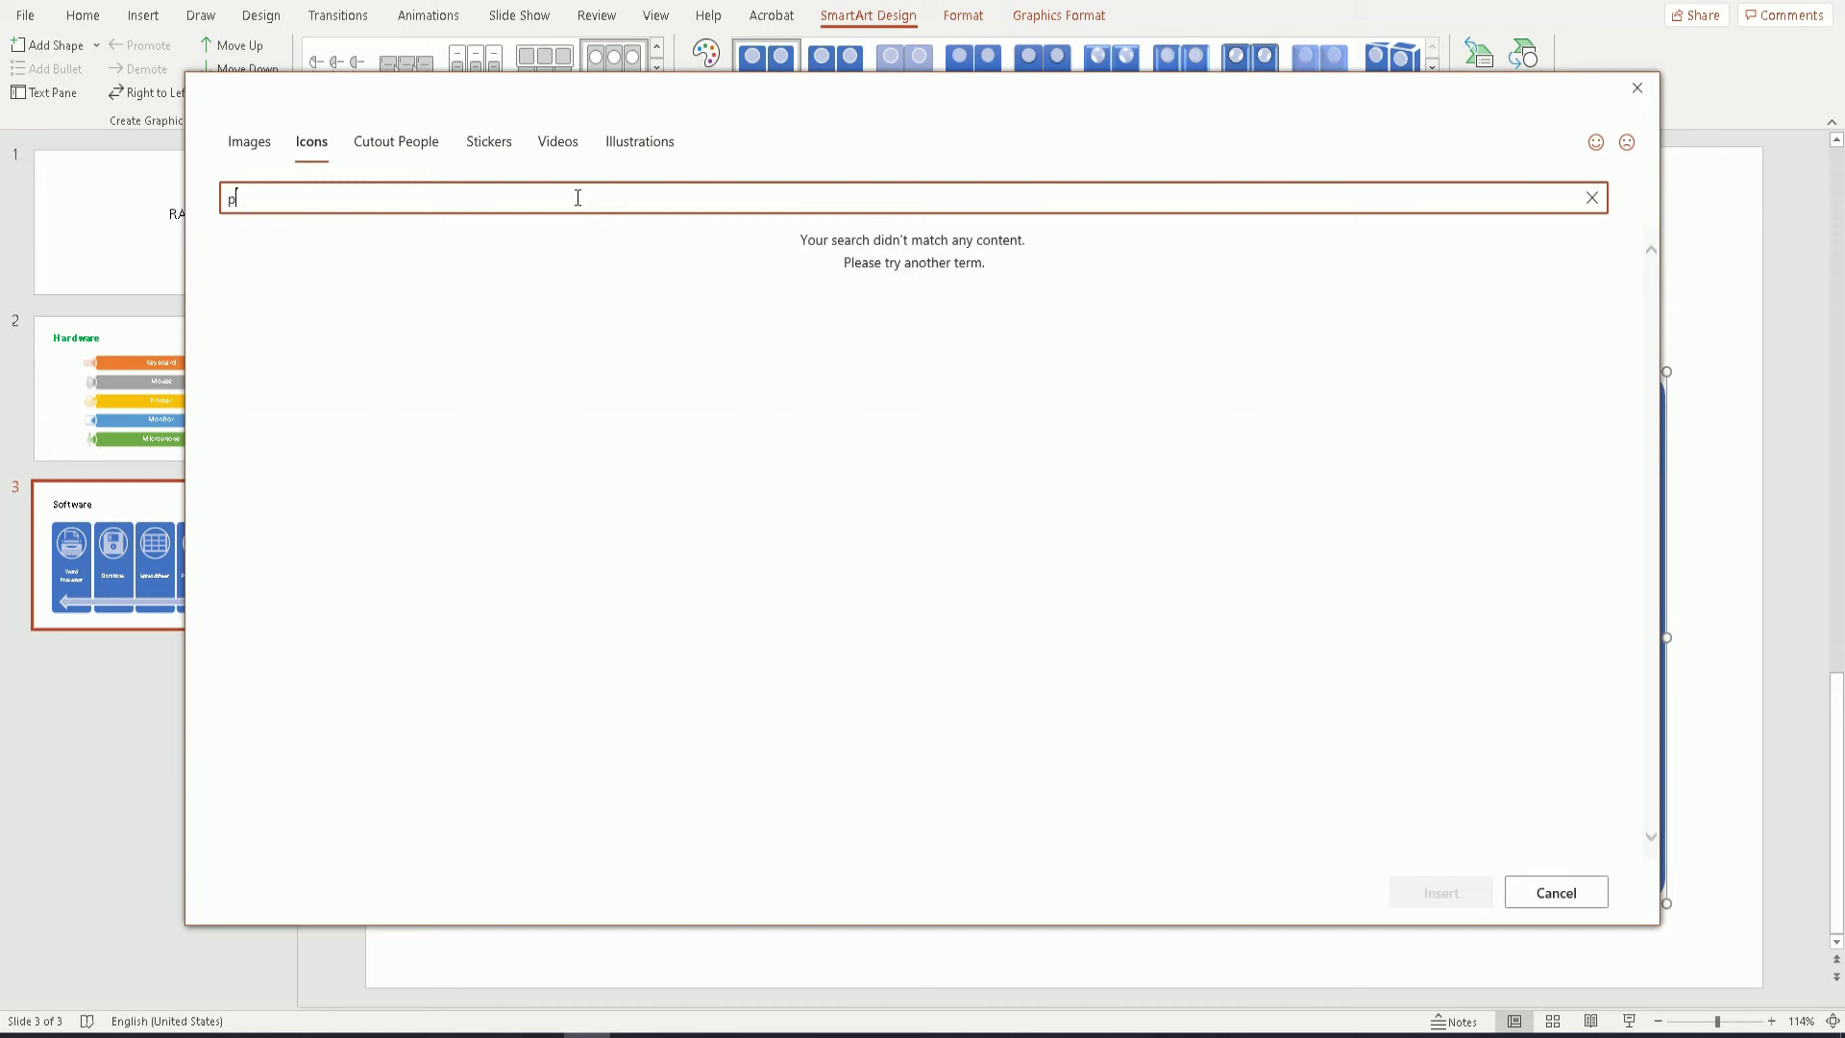
{"action": "type", "text": "o"}
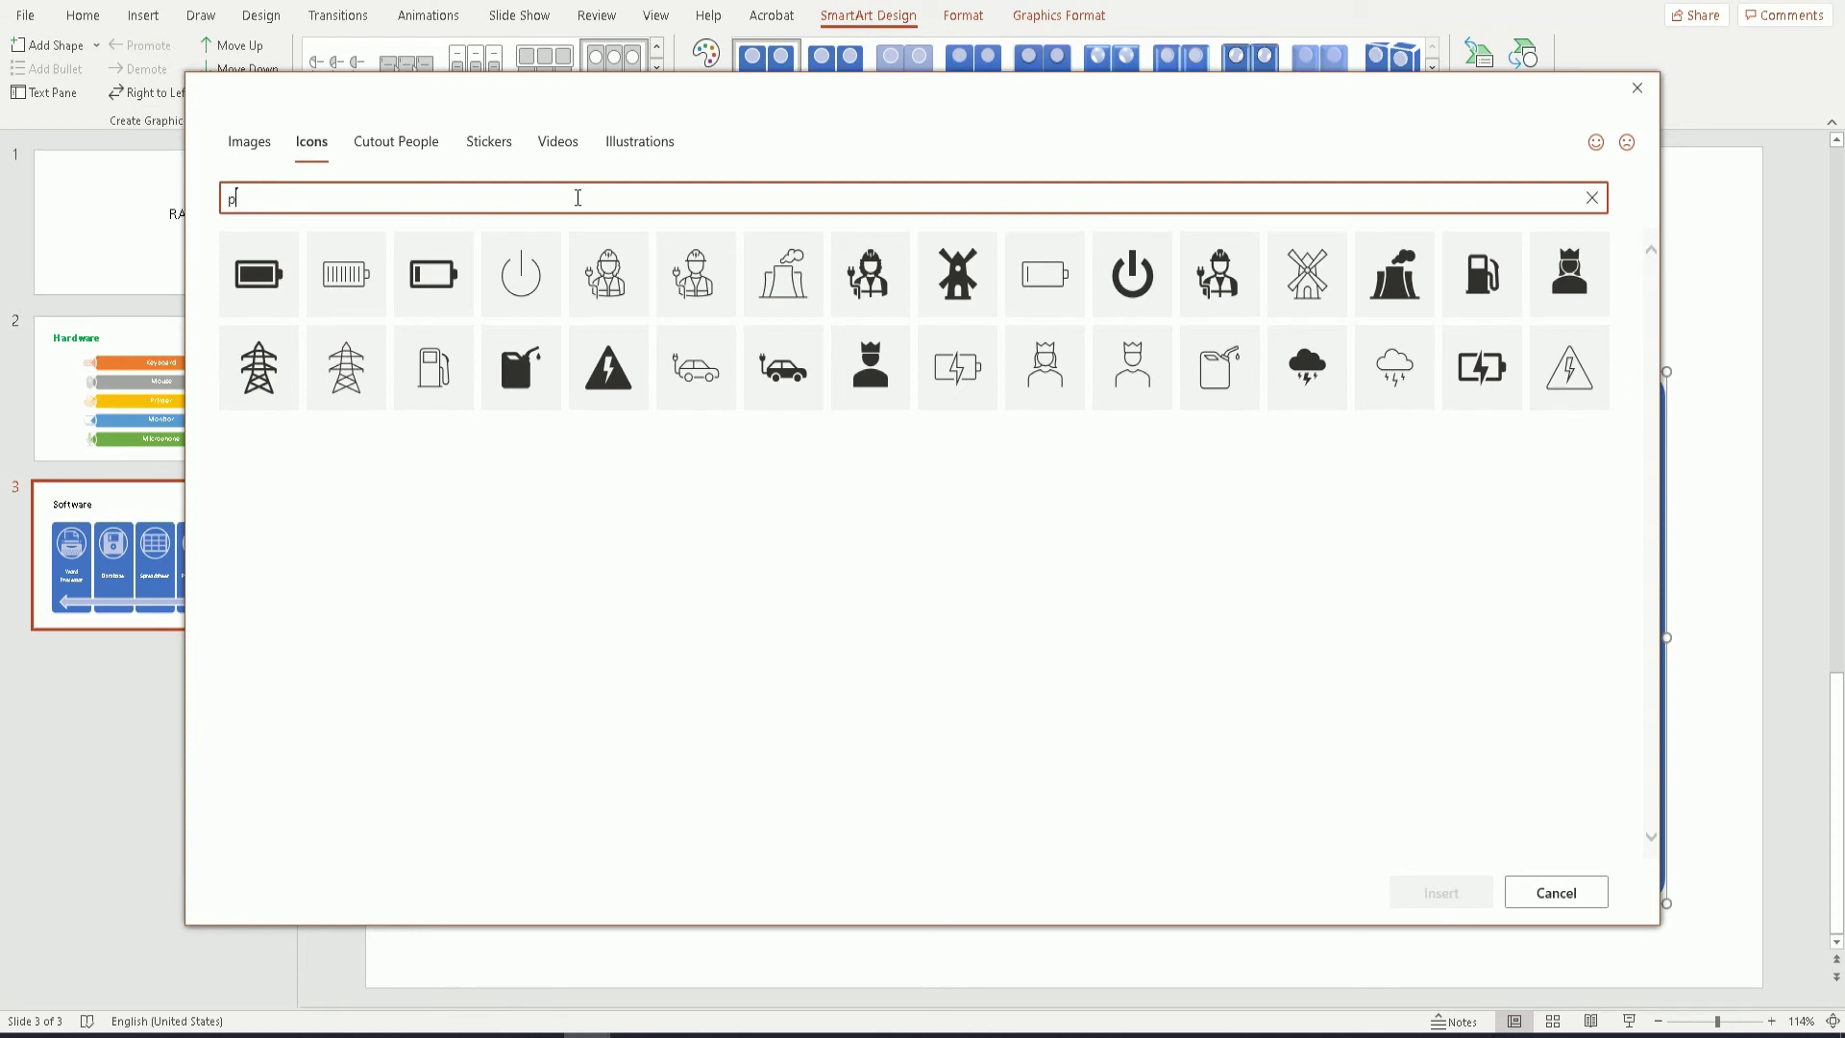
{"action": "key", "text": "BackSpace"}
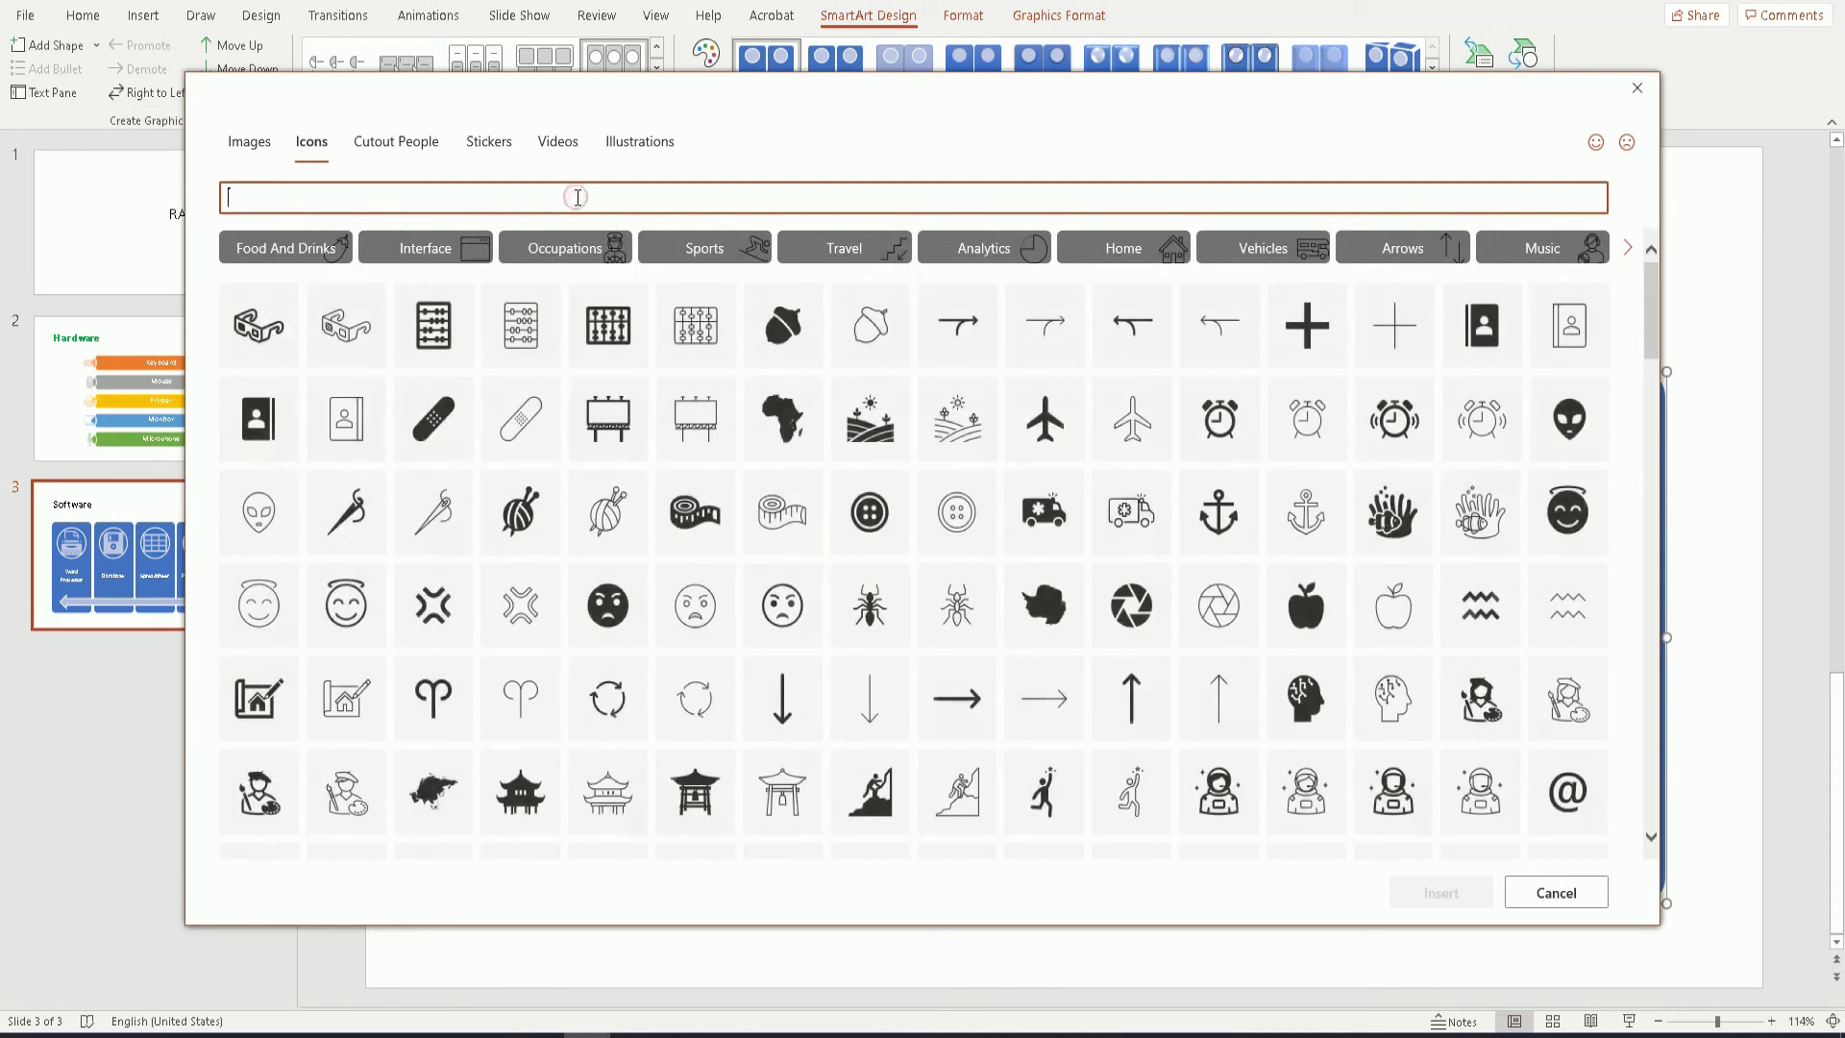
{"action": "left_click", "coordinate": [608, 418]}
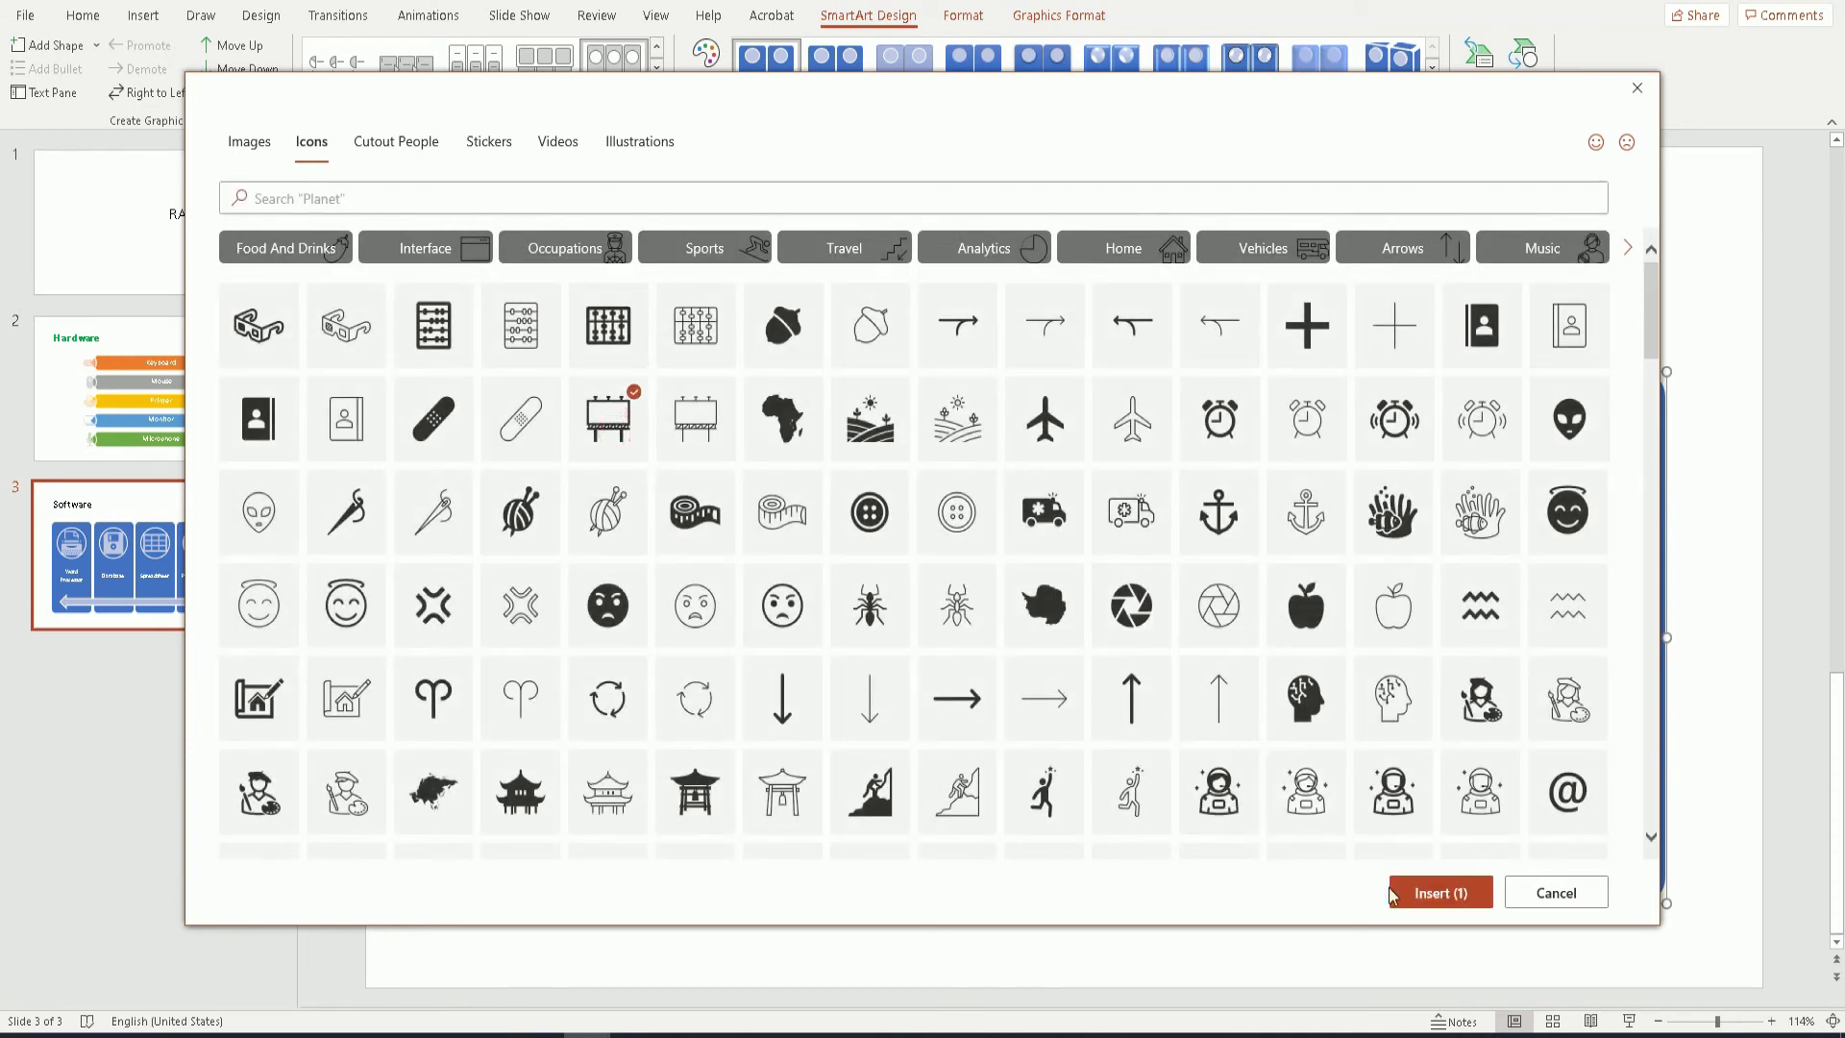
{"action": "left_click", "coordinate": [1390, 896]}
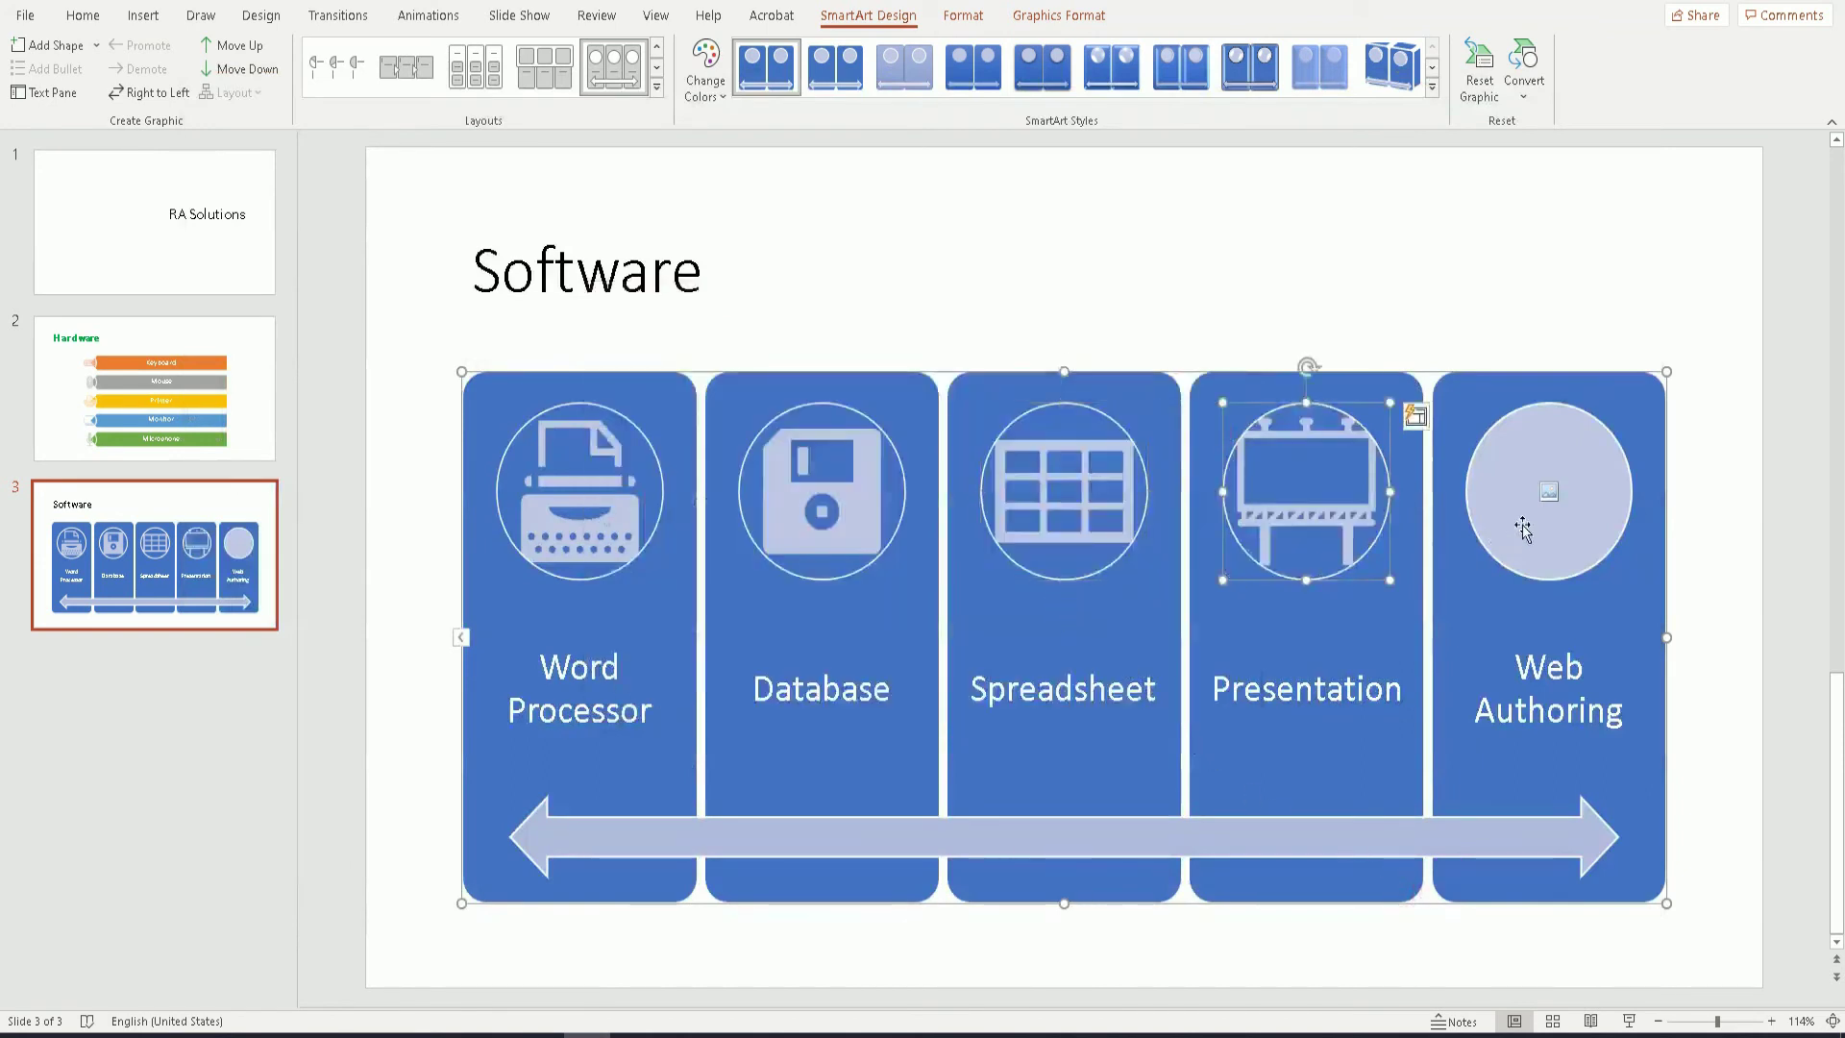
- Search the icon collection for "computer" and insert the solid laptop-with-globe icon into the Web Authoring item's picture placeholder
{"action": "left_click", "coordinate": [1549, 492]}
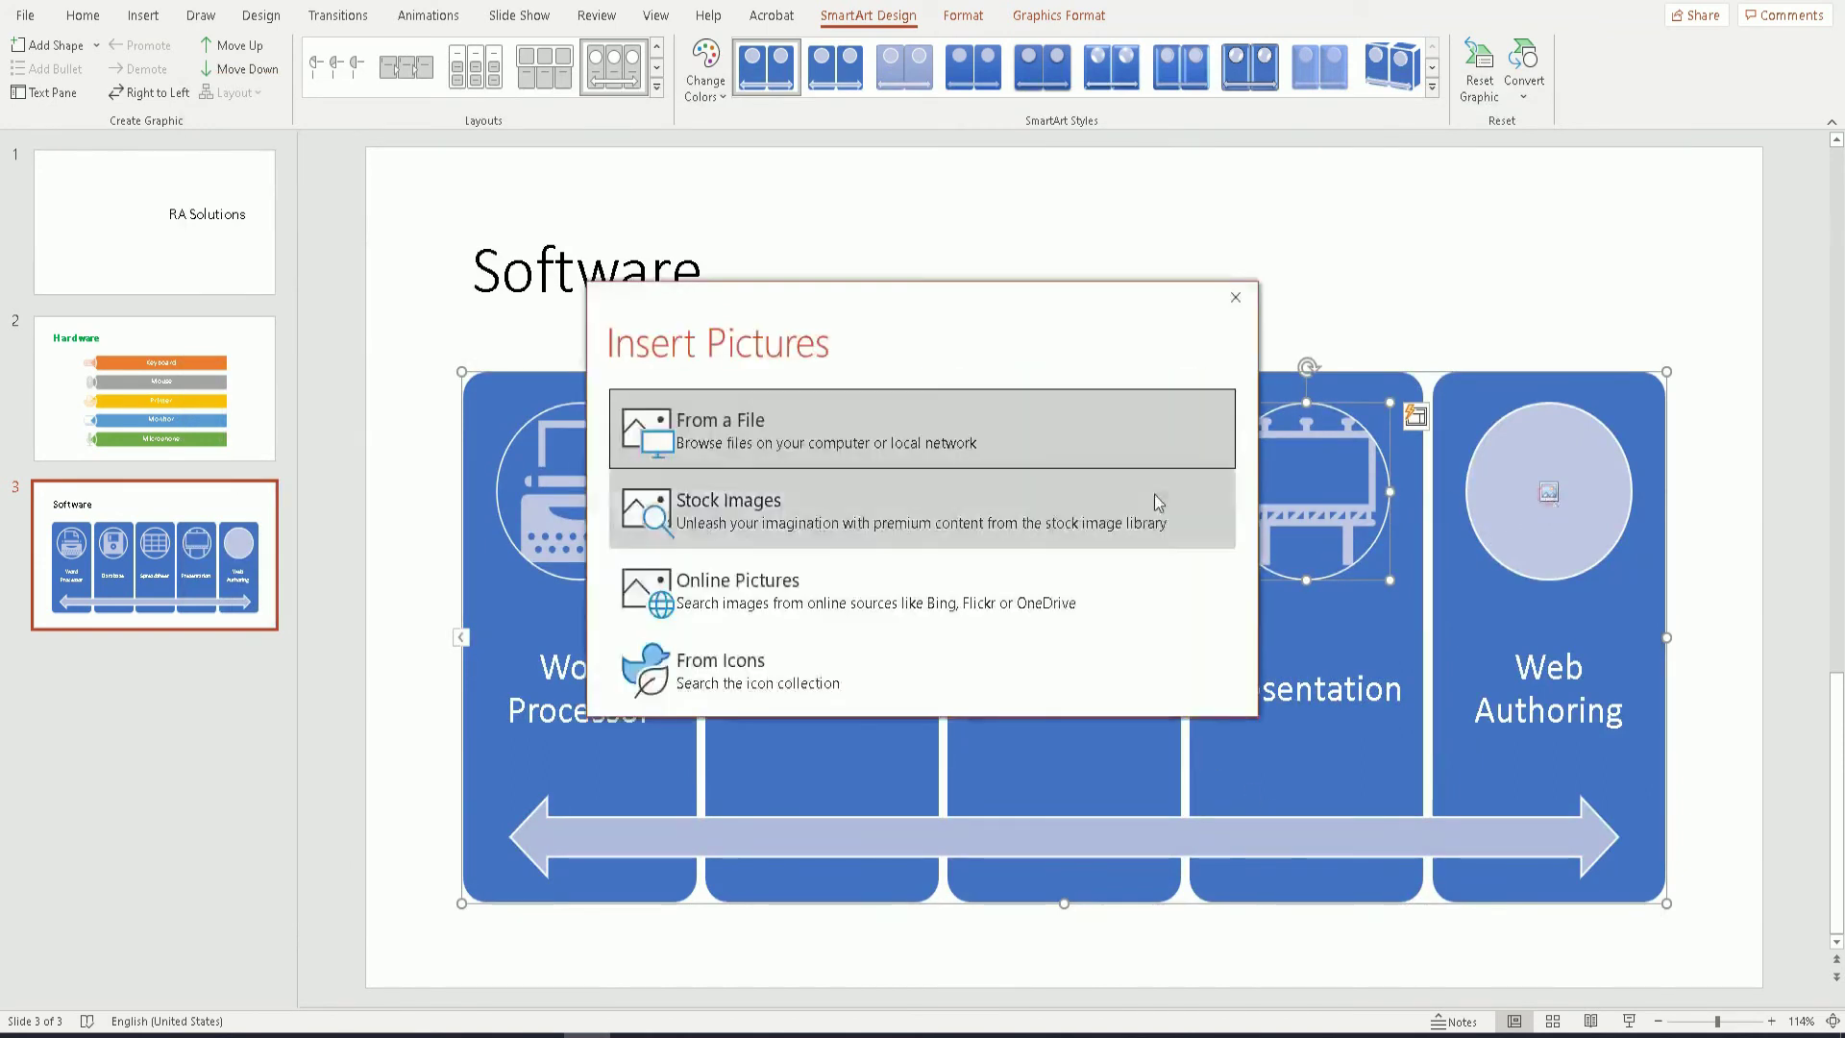
{"action": "left_click", "coordinate": [847, 659]}
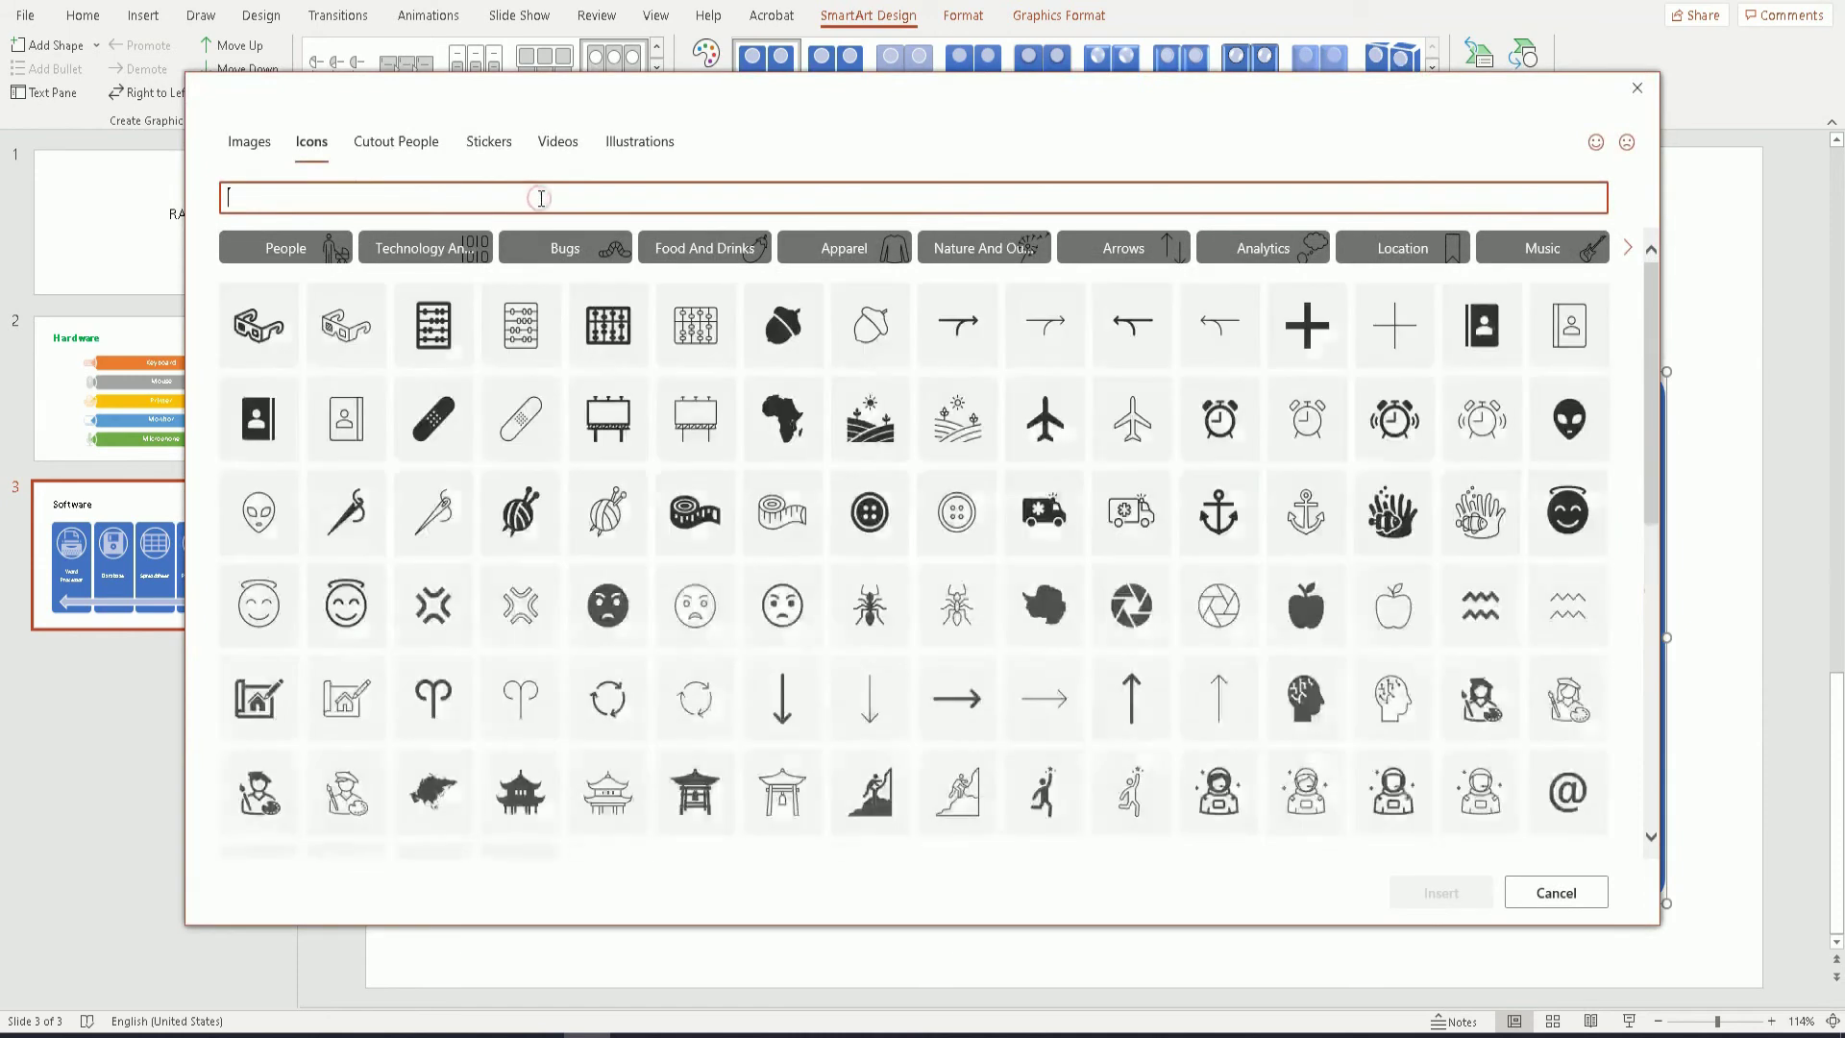
{"action": "type", "text": "www"}
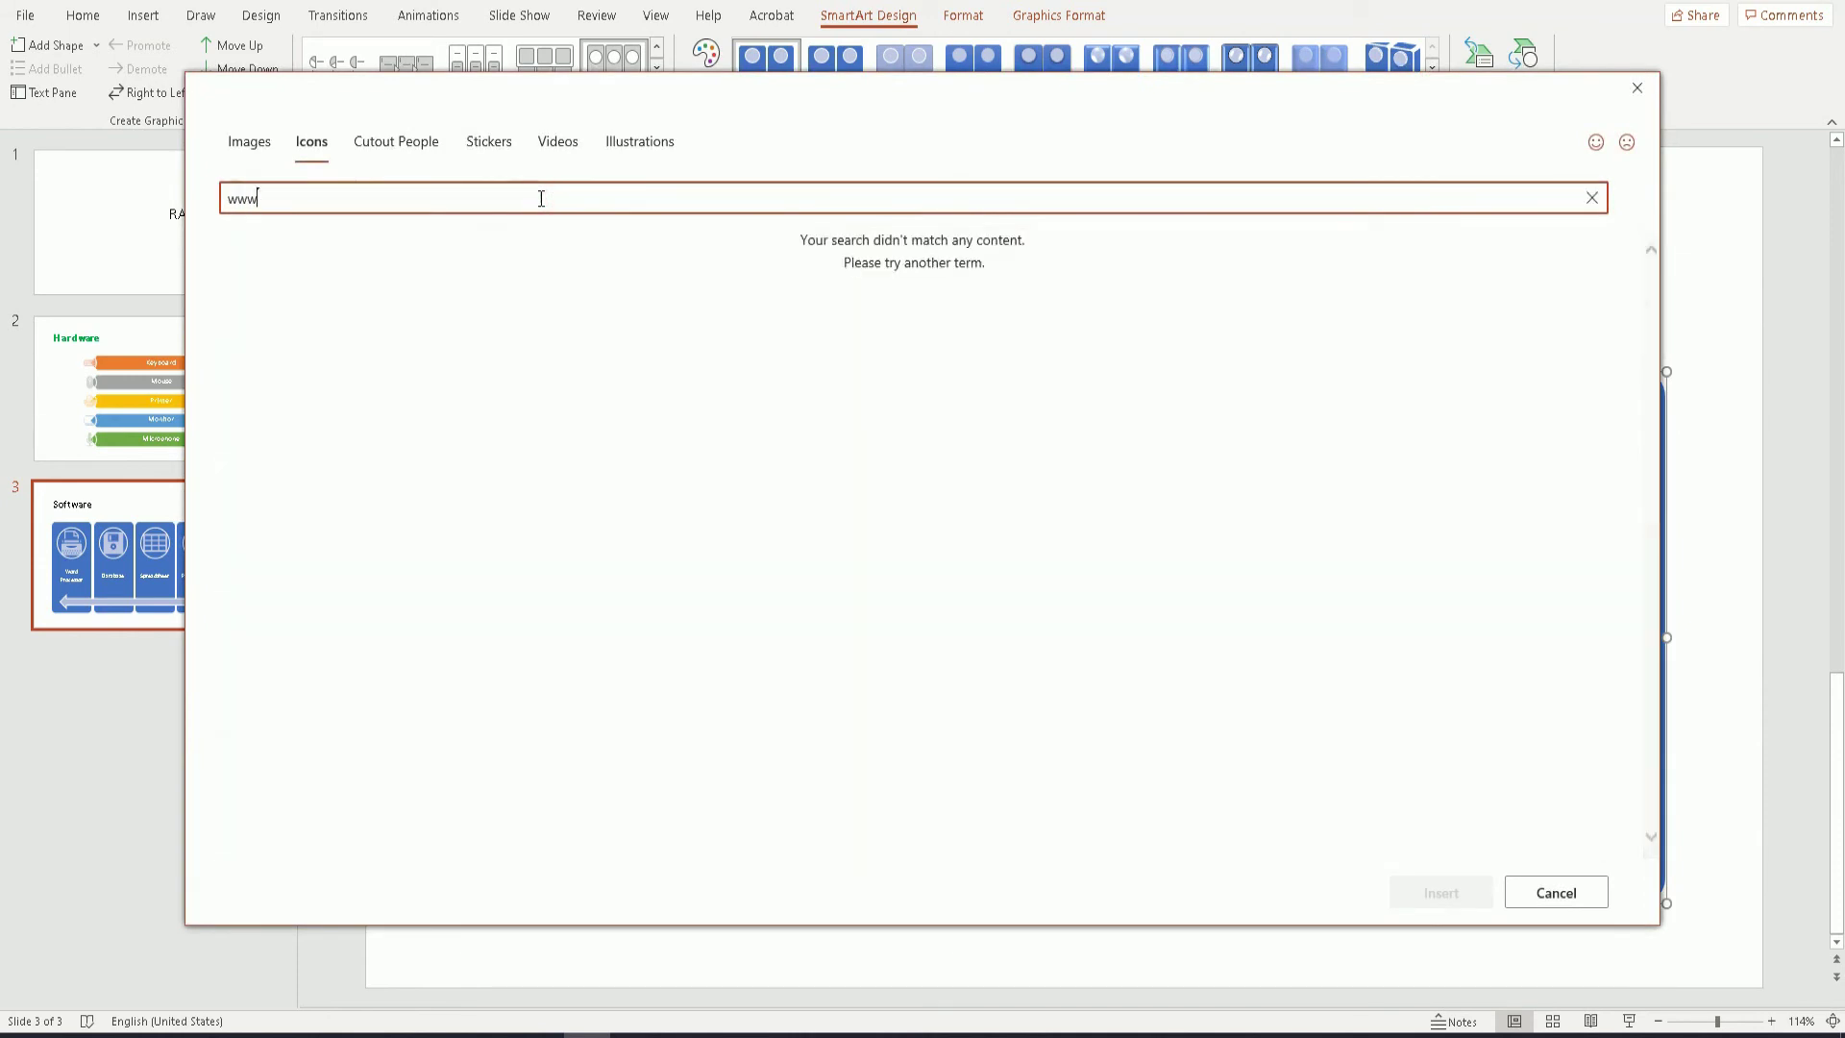
{"action": "key", "text": "BackSpace"}
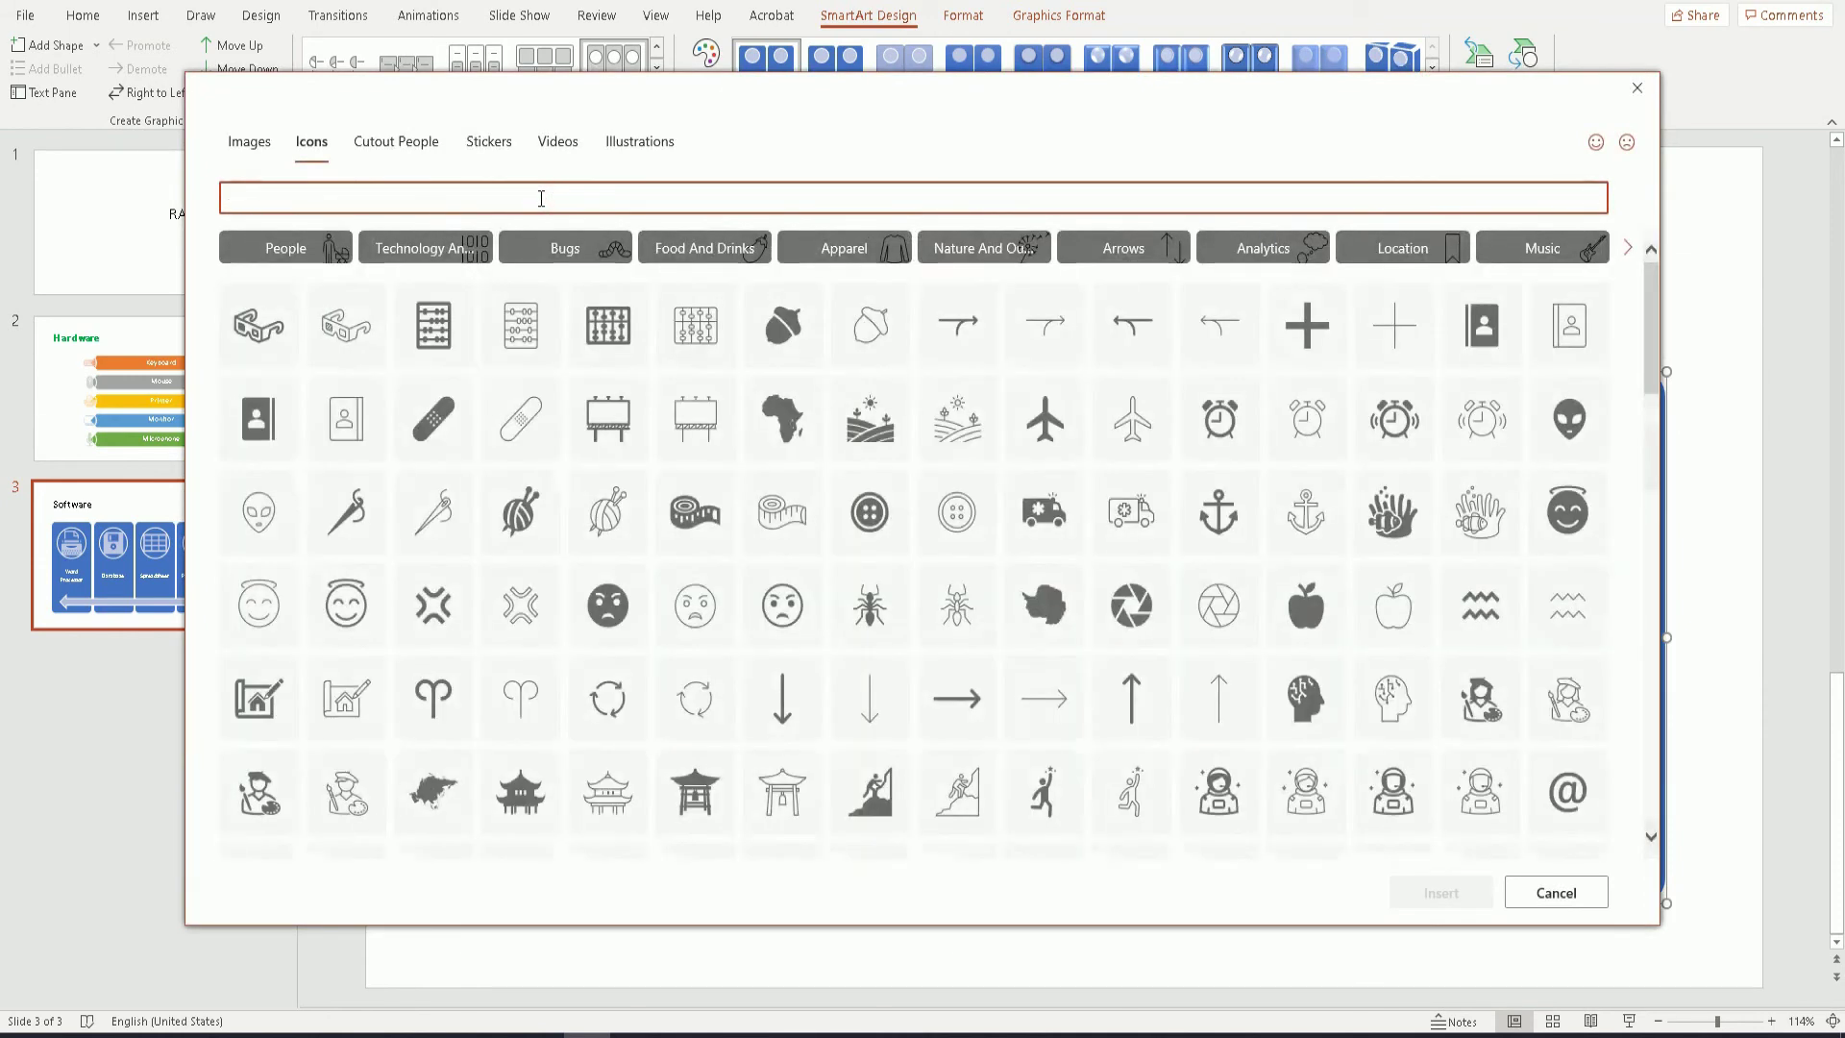
{"action": "type", "text": "i"}
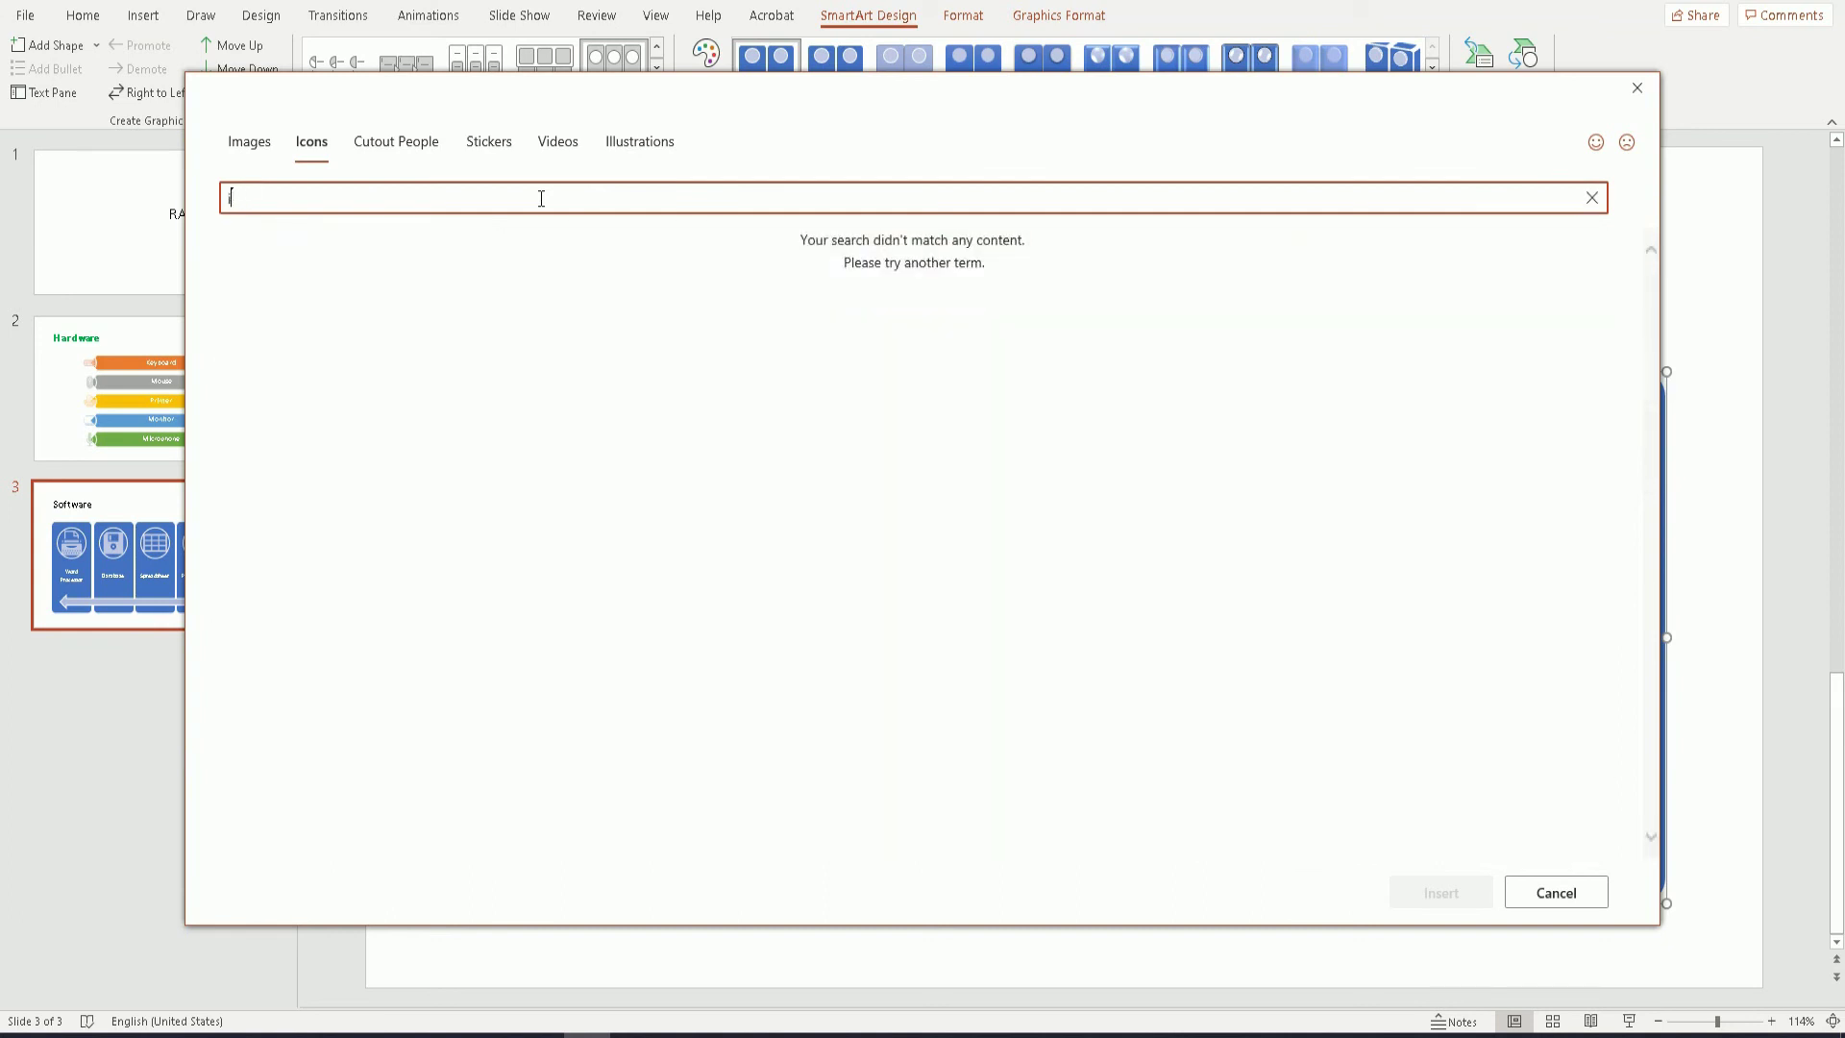
{"action": "type", "text": "ntercomputer"}
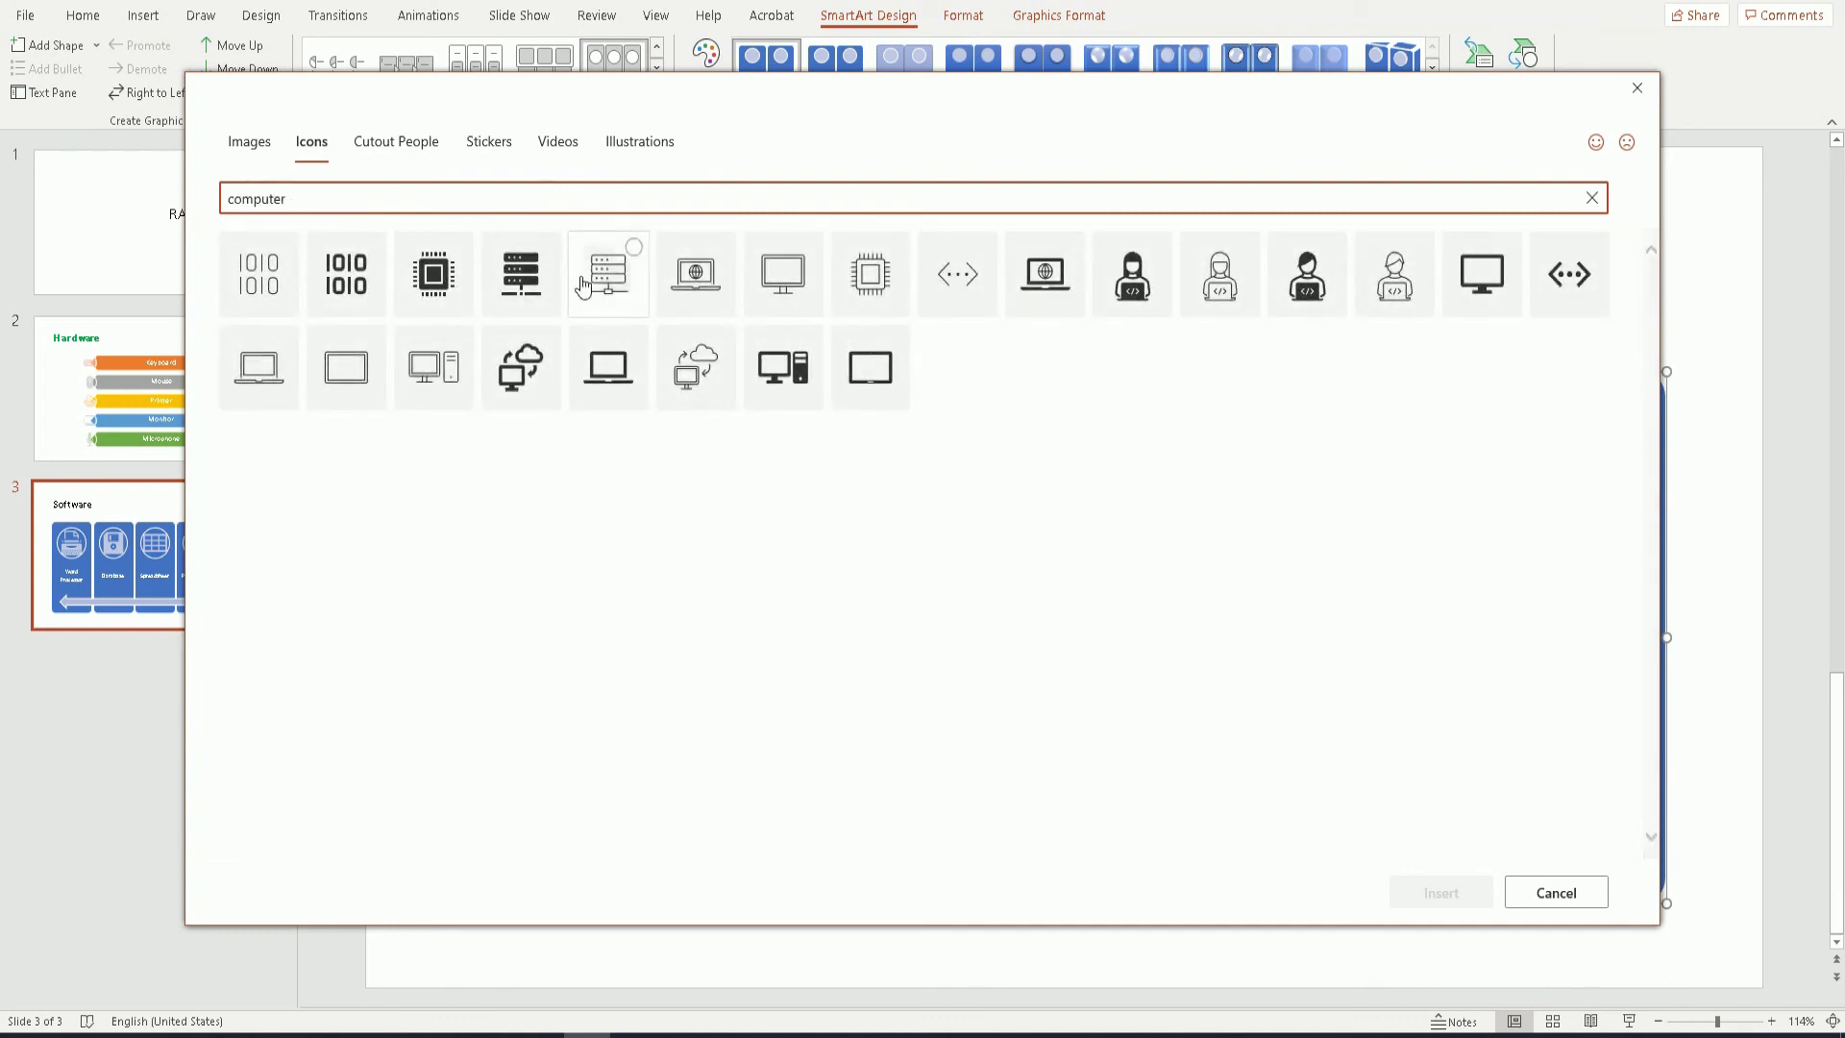
{"action": "left_click", "coordinate": [1047, 287]}
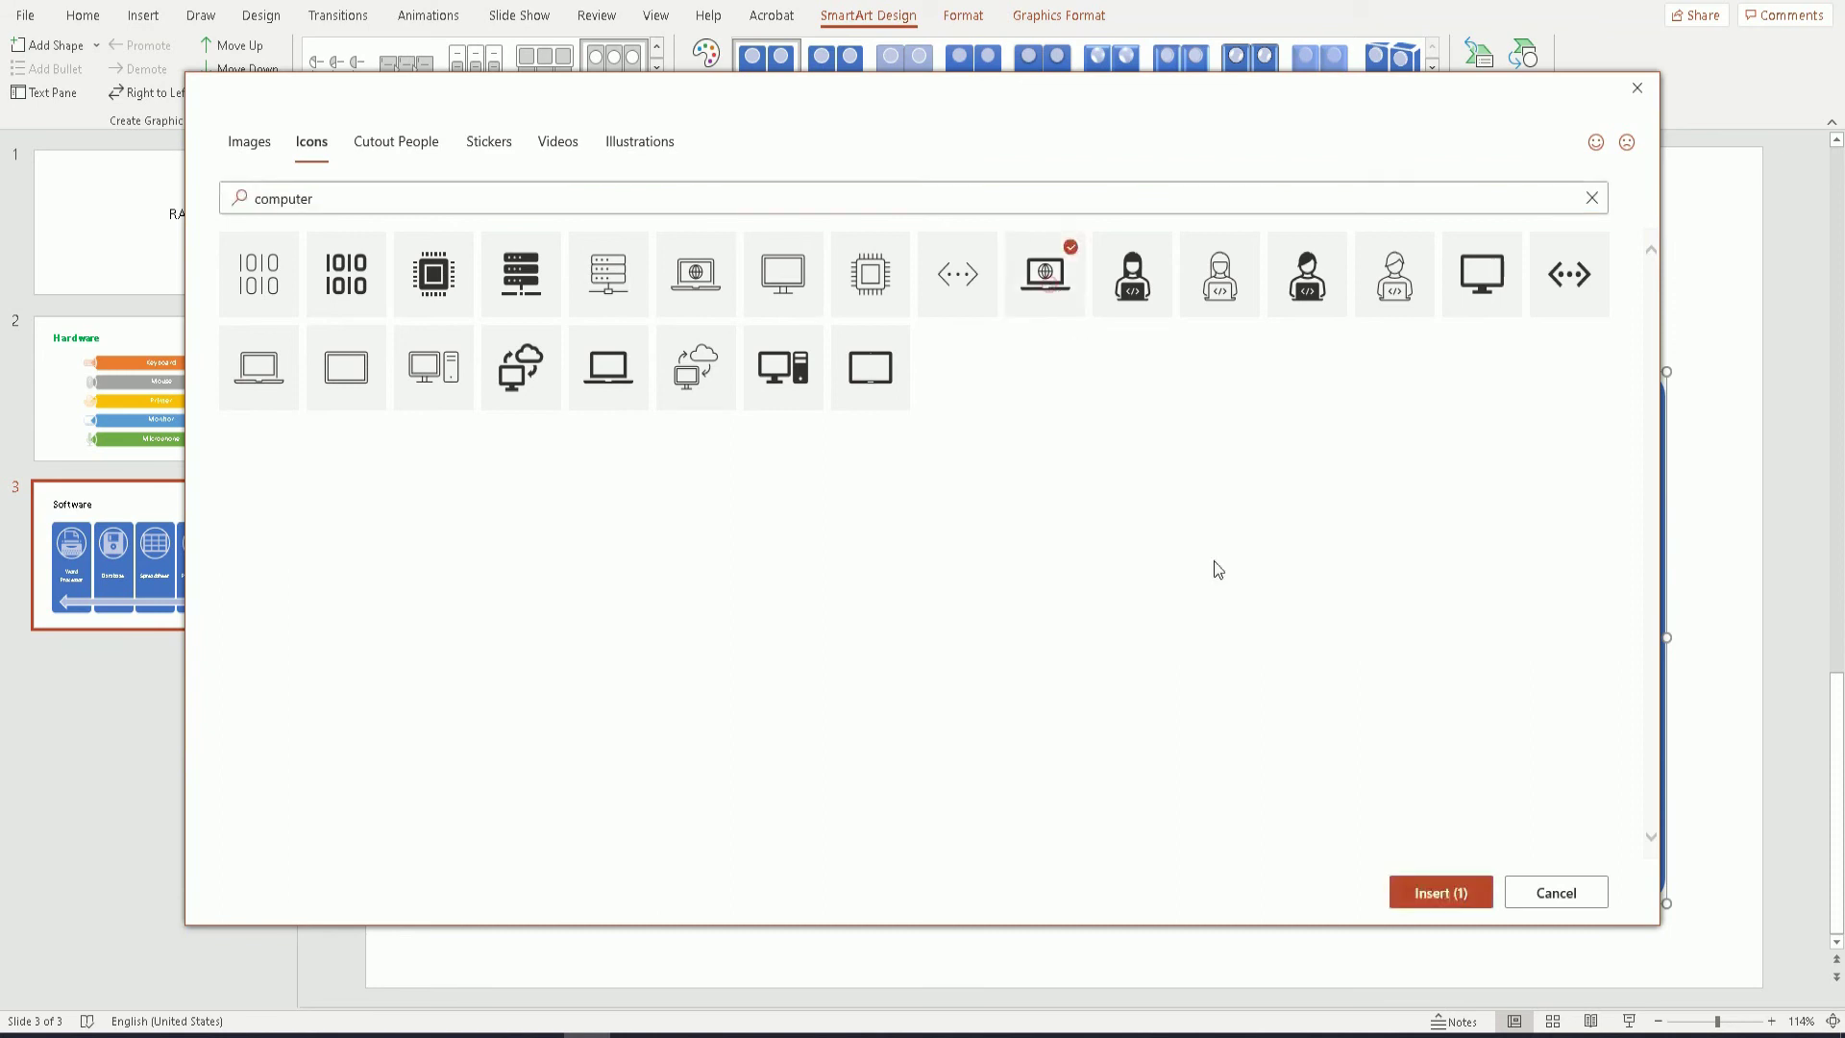
{"action": "left_click", "coordinate": [1438, 893]}
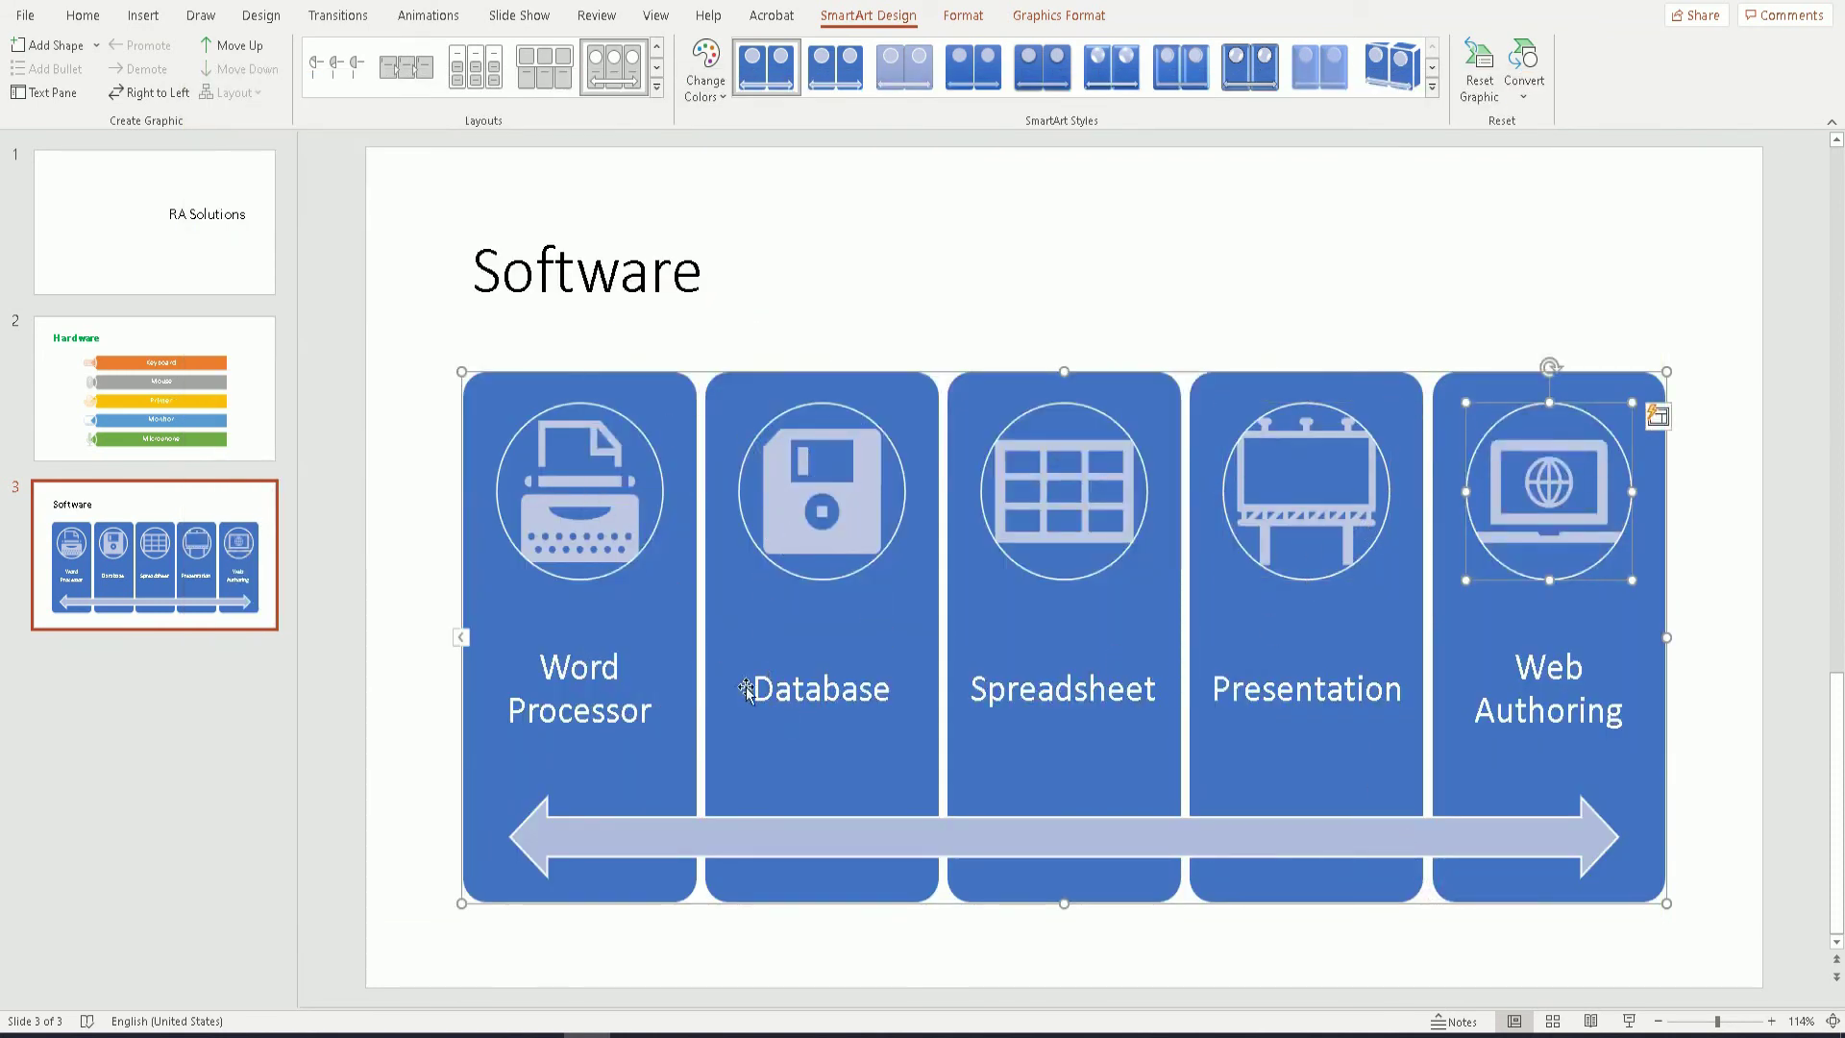
- Apply the fifth SmartArt style to the Software graphic and recolor it with the fourth Colorful variation, running from yellow through green to blue
{"action": "left_click", "coordinate": [732, 593]}
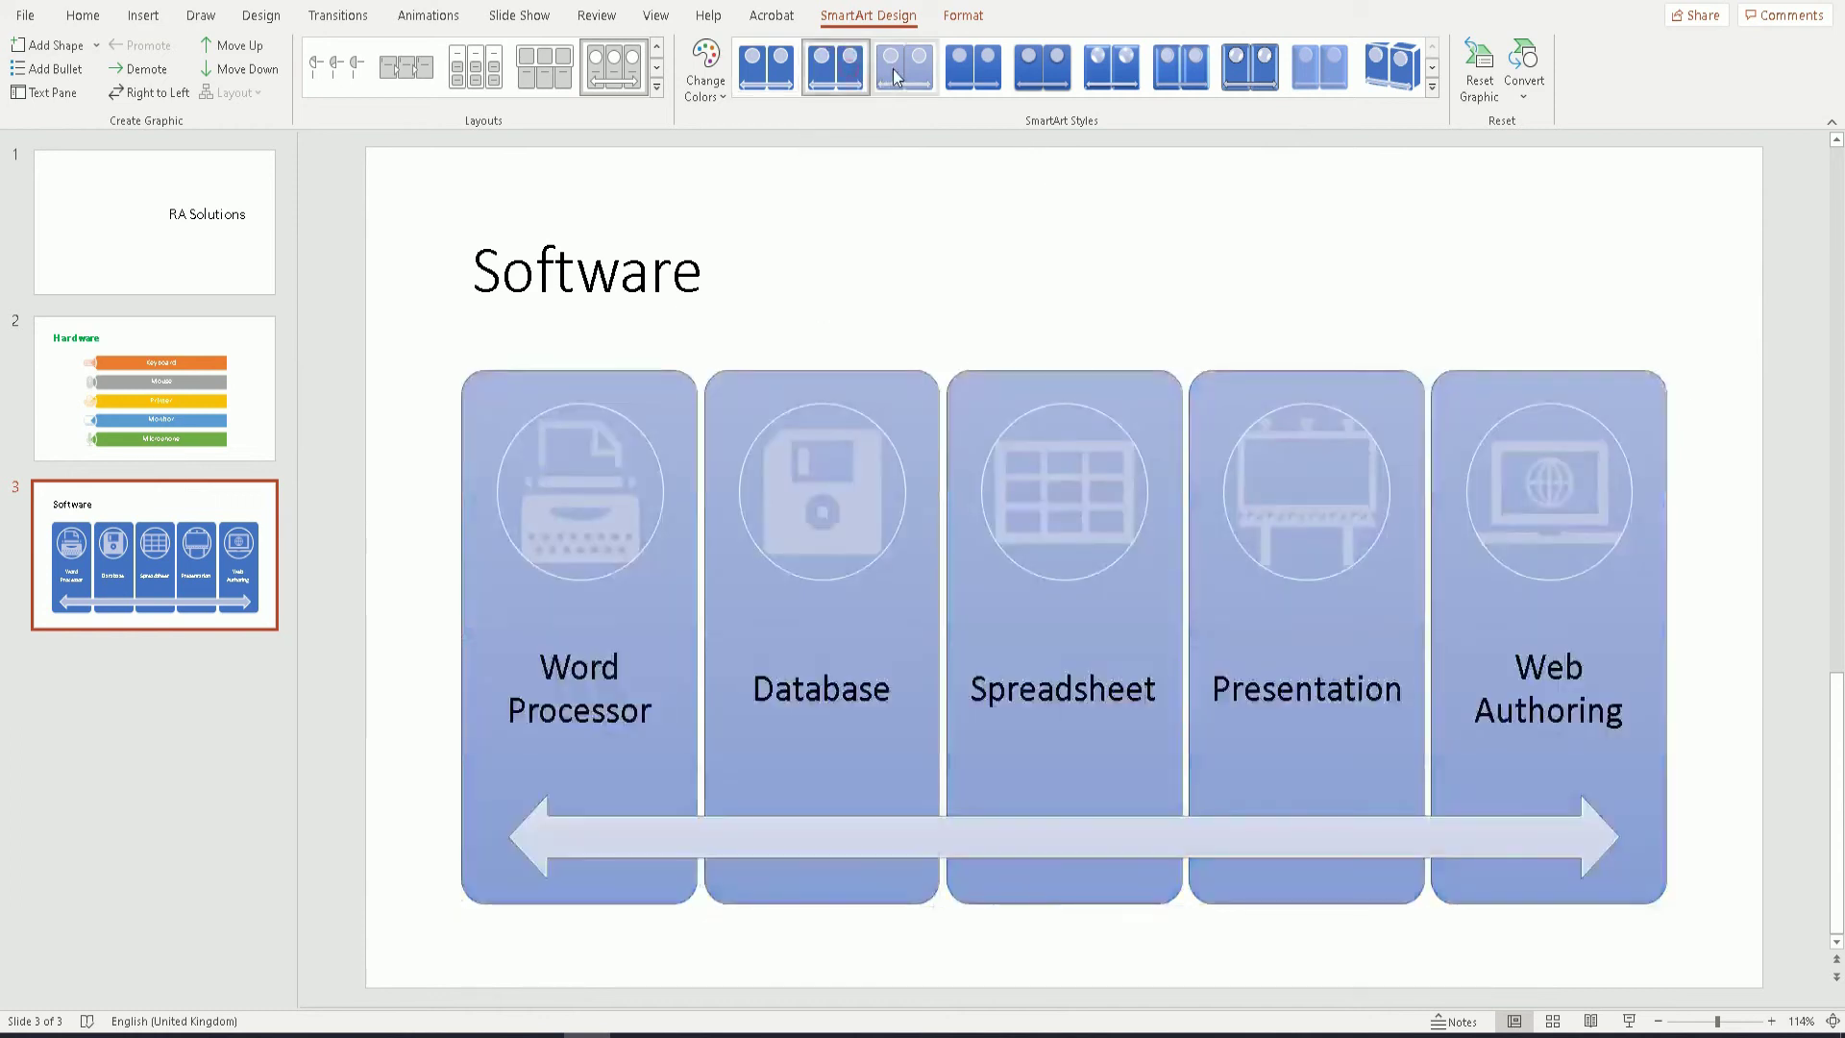
{"action": "left_click", "coordinate": [973, 68]}
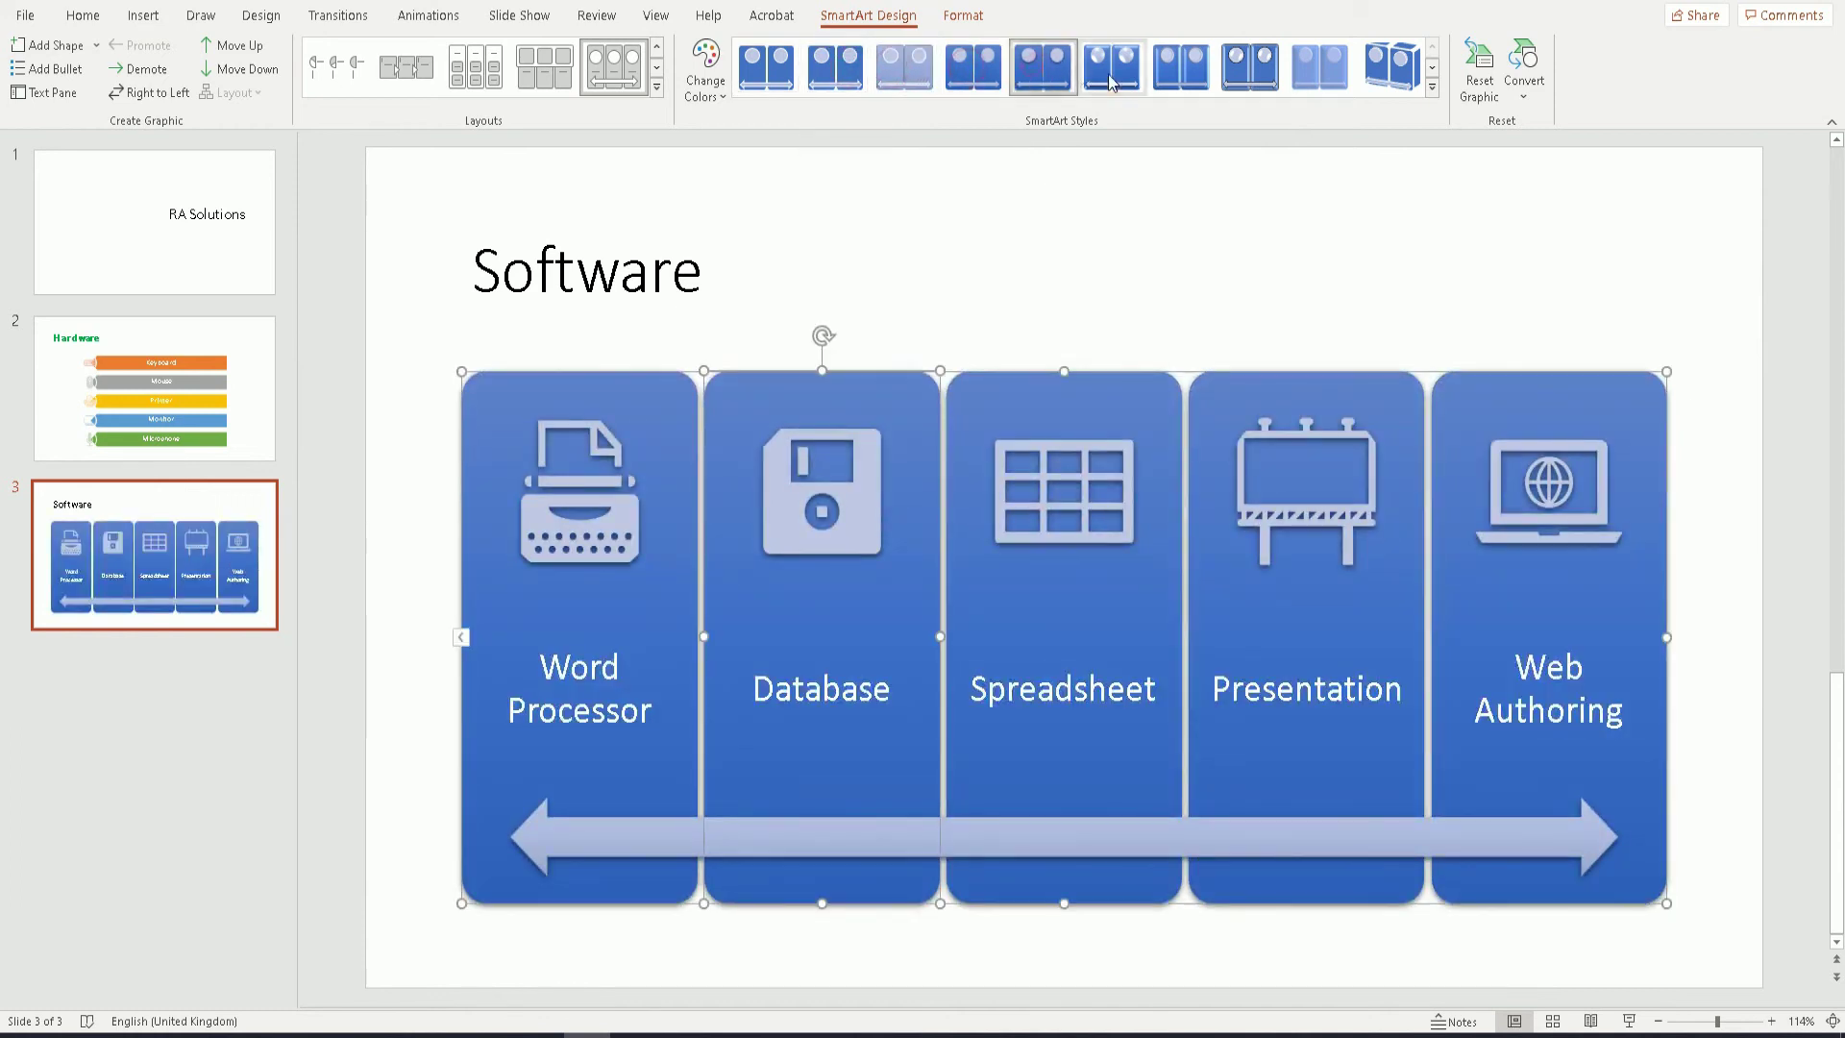
{"action": "left_click", "coordinate": [1059, 85]}
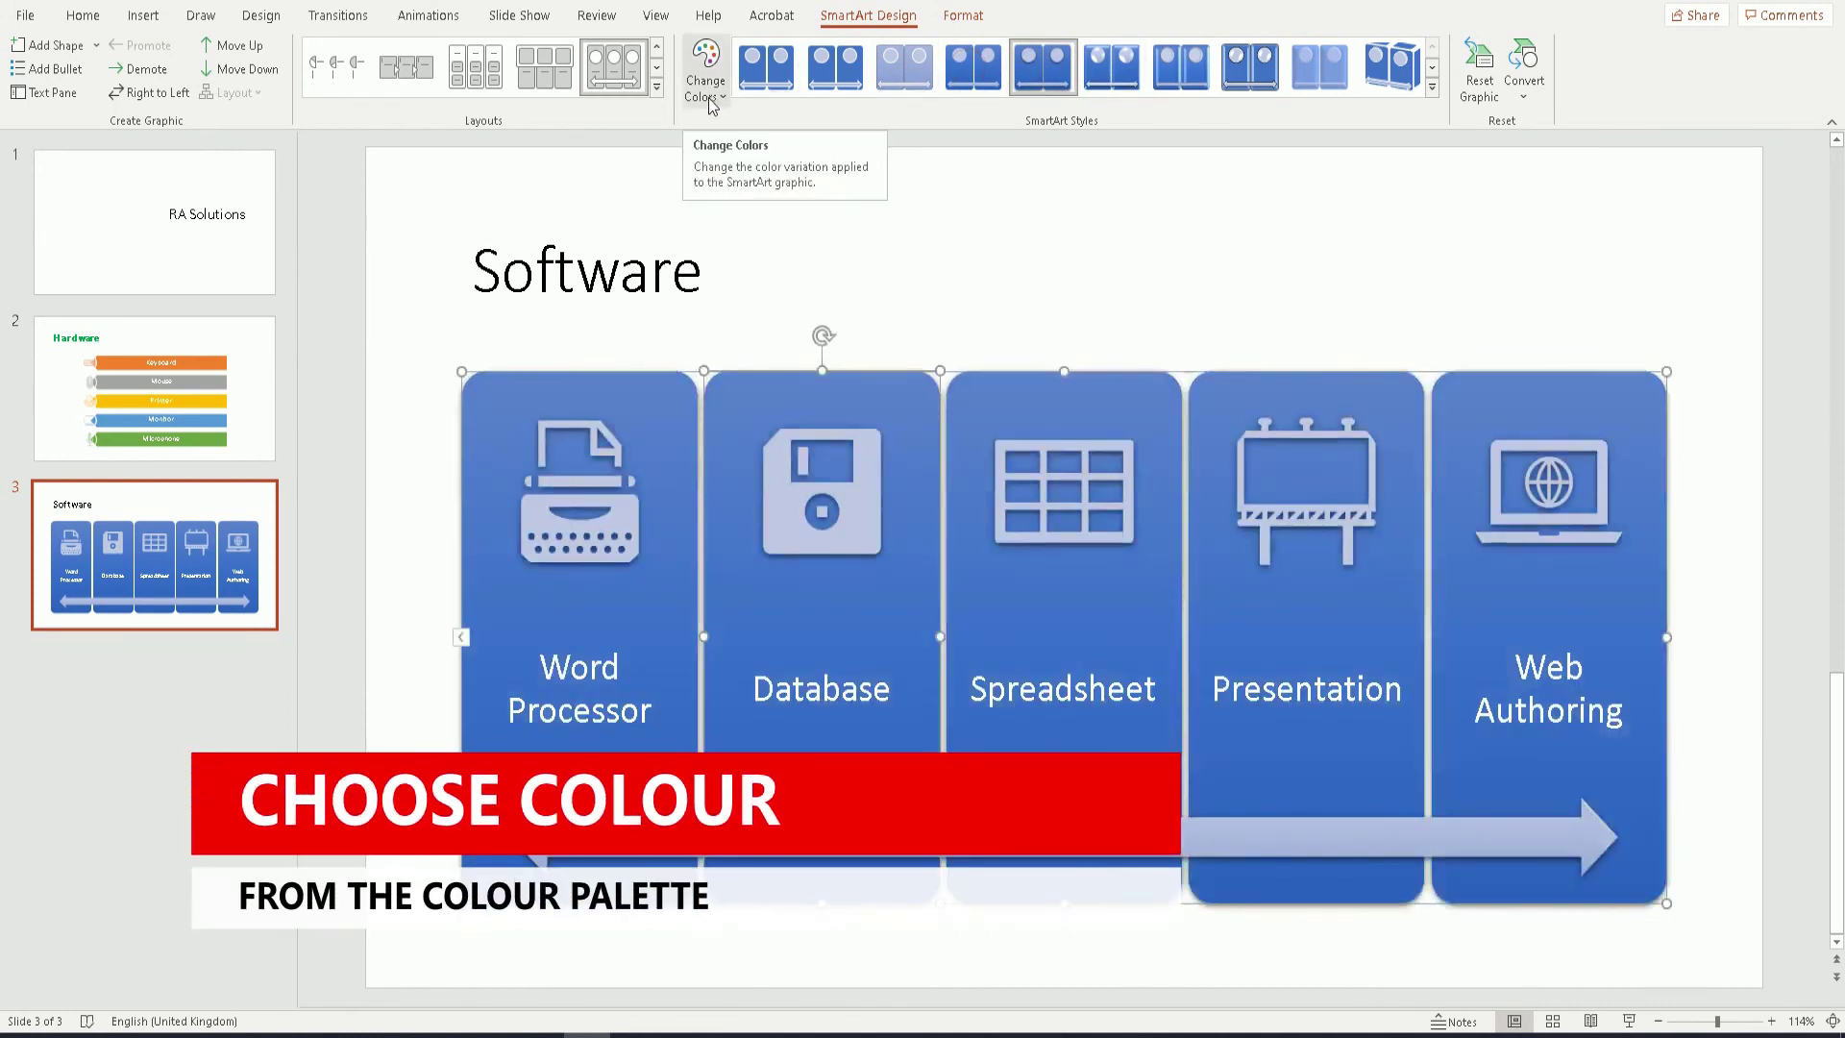
{"action": "left_click", "coordinate": [710, 99]}
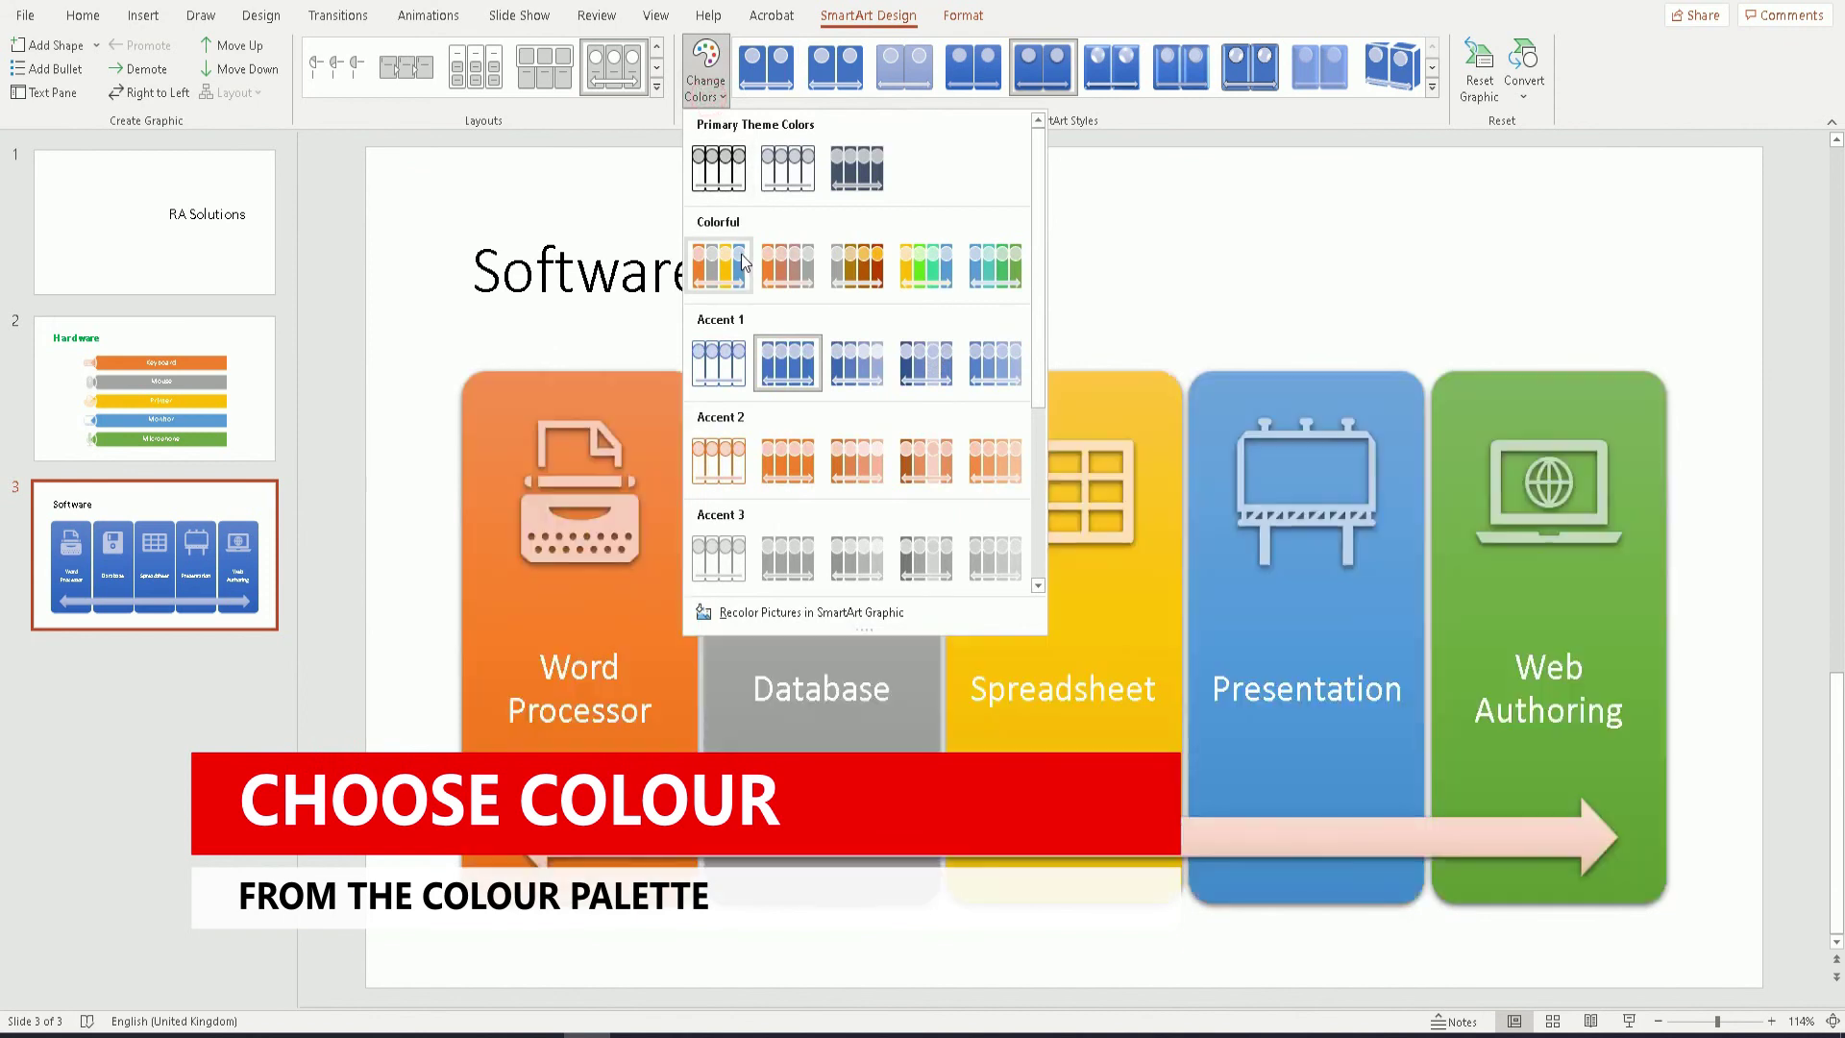
{"action": "left_click", "coordinate": [923, 264]}
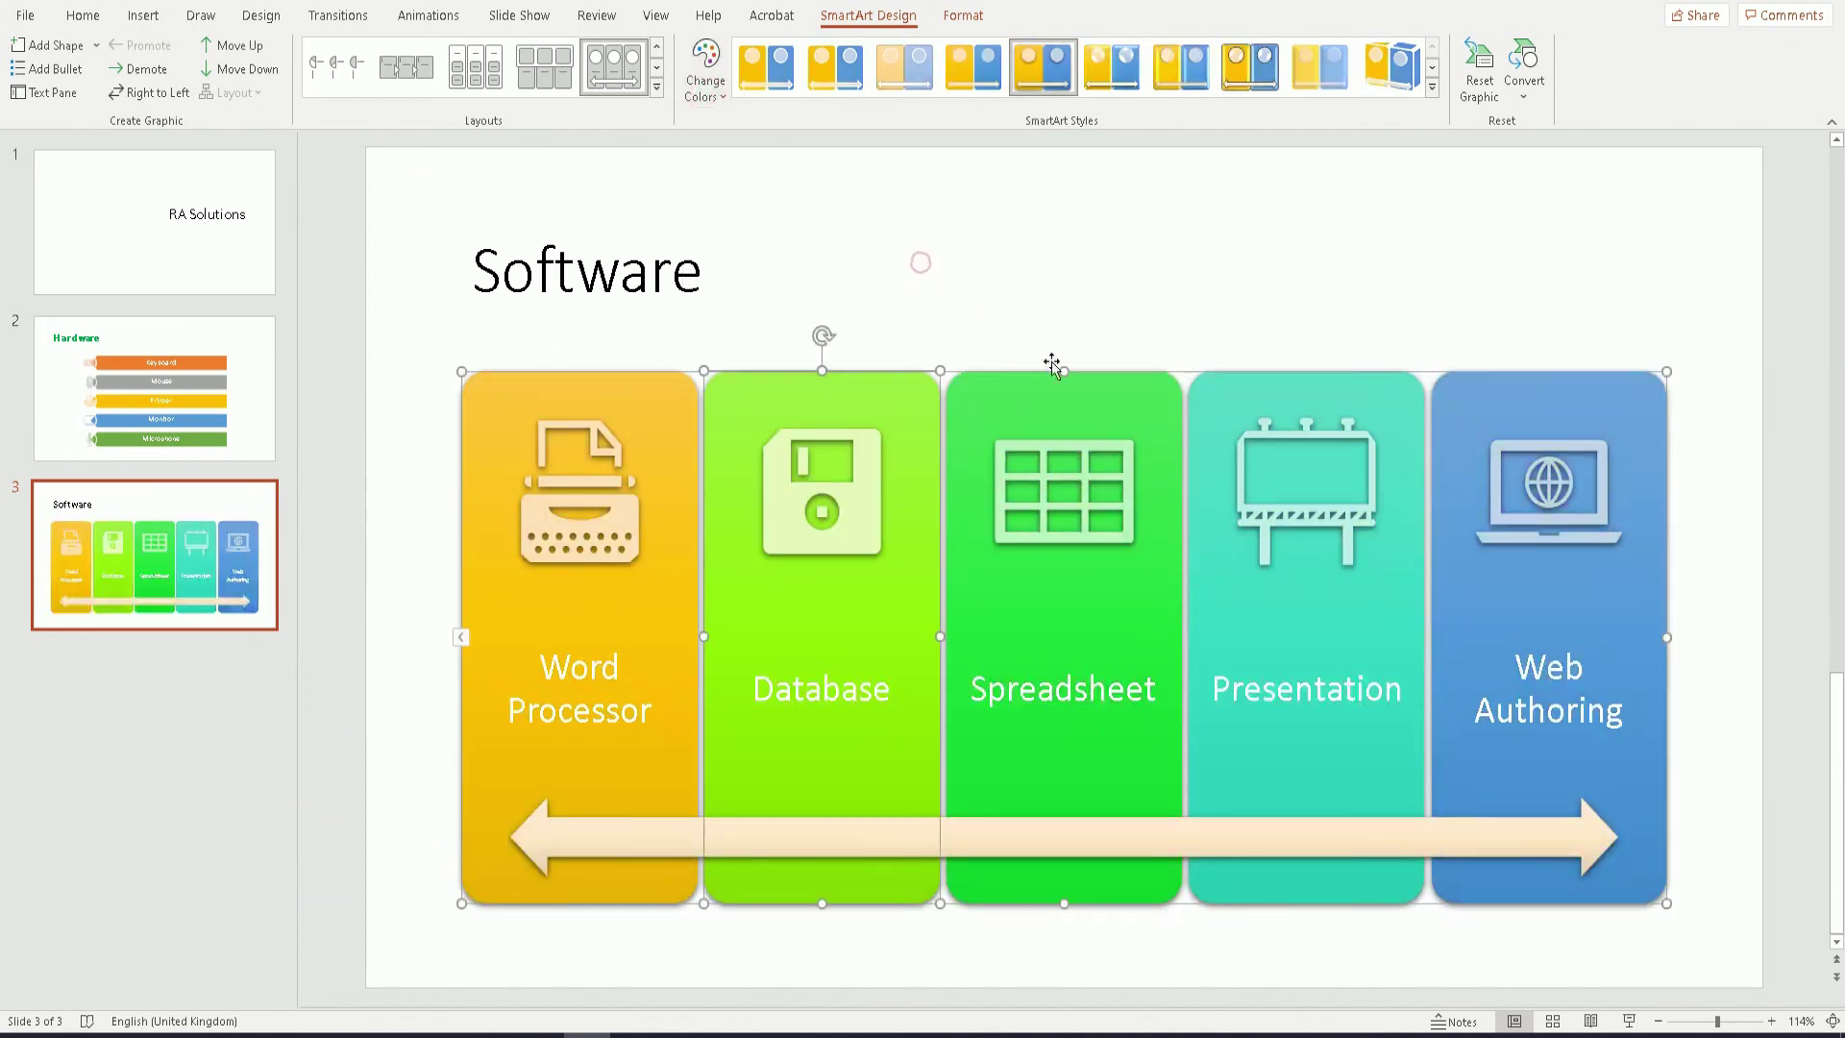
- Format the slide title "Software" as bold text with a text shadow
{"action": "left_click", "coordinate": [741, 272]}
{"action": "left_click_drag", "start_coordinate": [741, 272], "coordinate": [480, 272]}
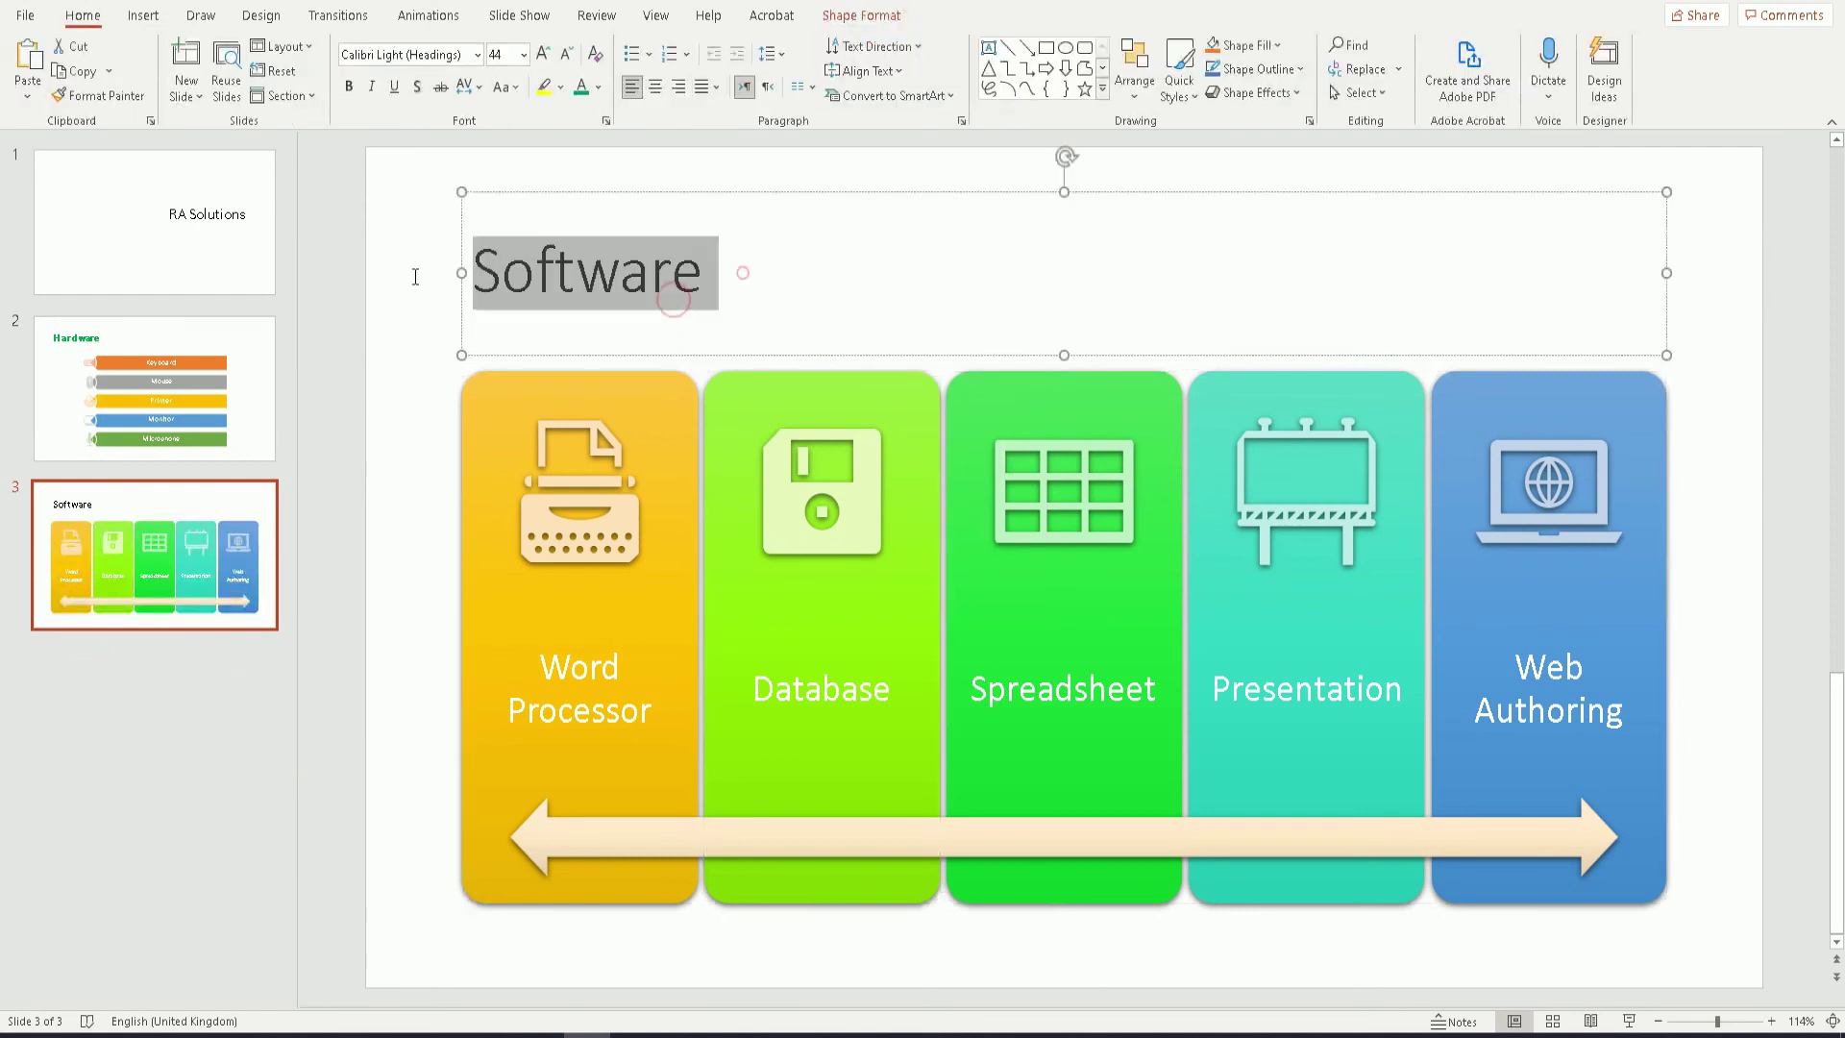
{"action": "left_click", "coordinate": [417, 87]}
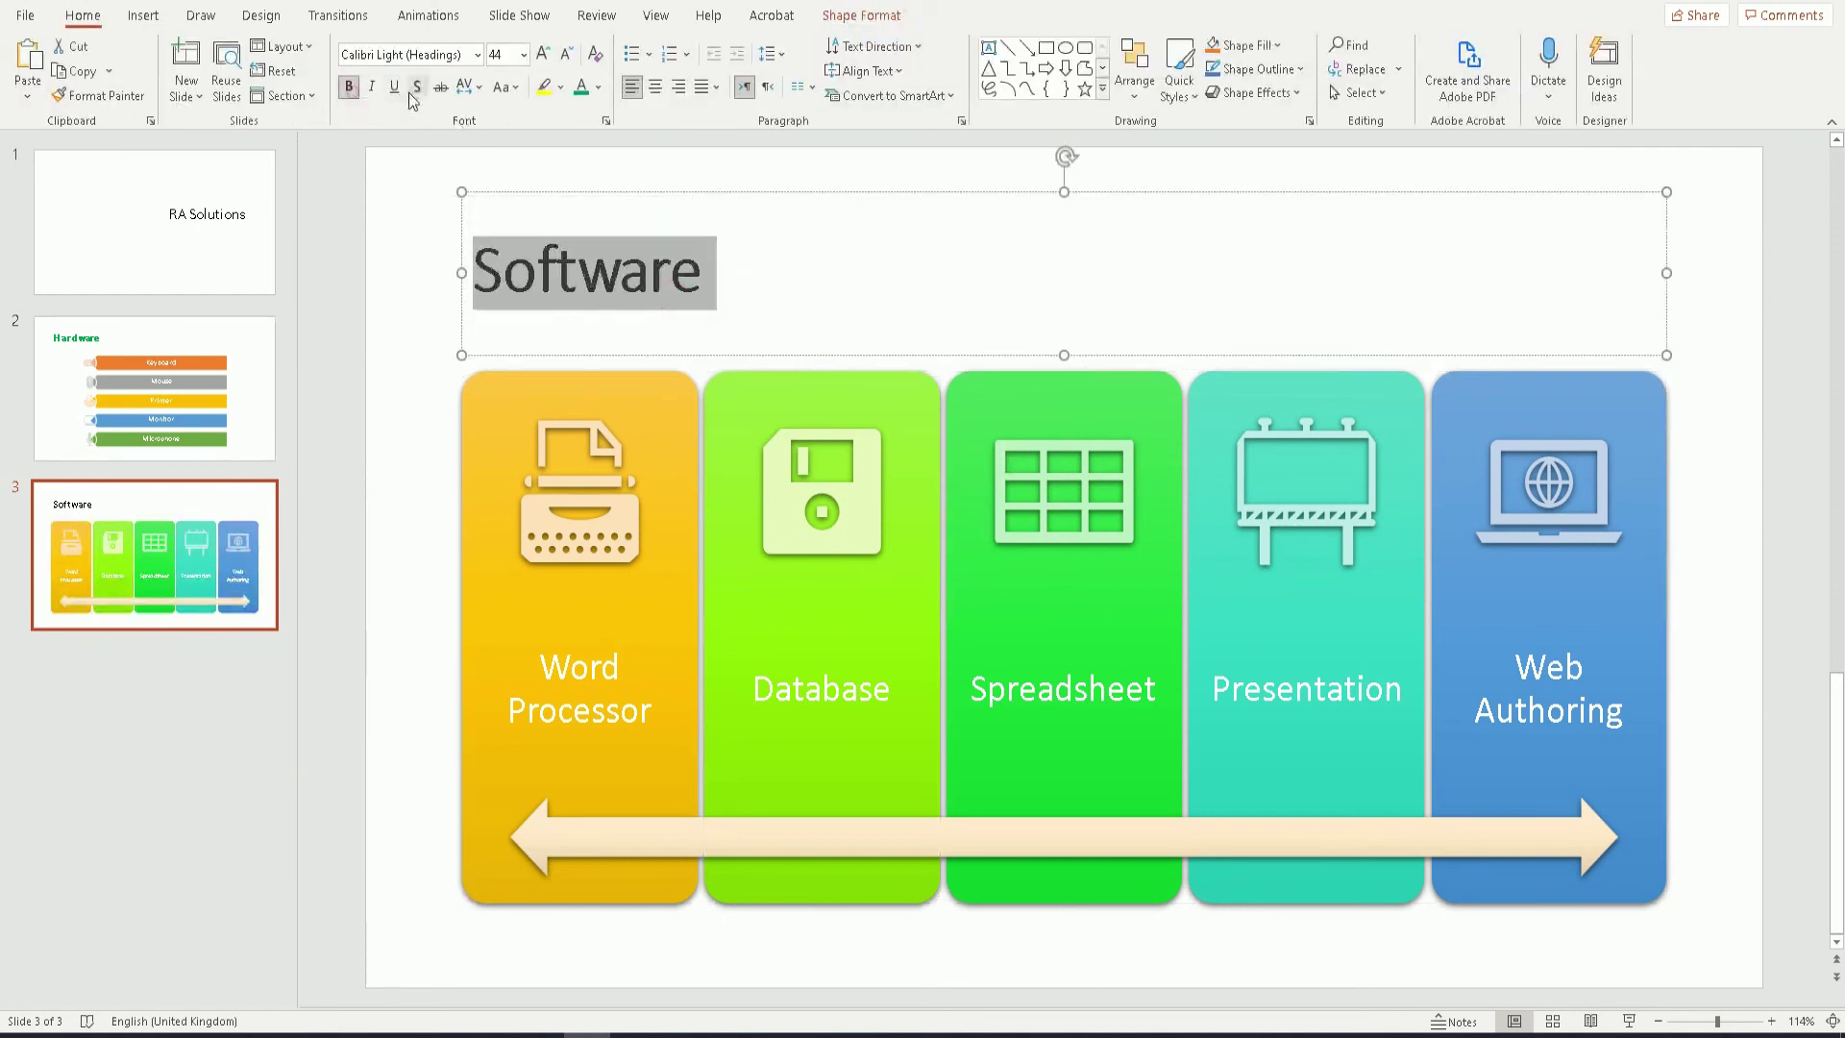